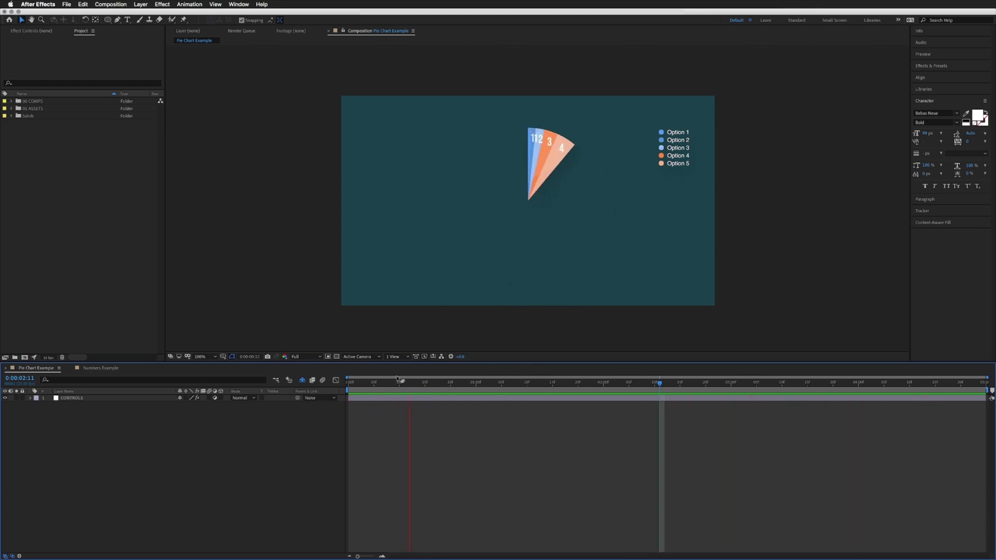
Examine the CONTROLS layer's slider values while scrubbing through the finished Pie Chart Example animation.
click(92, 397)
click(45, 32)
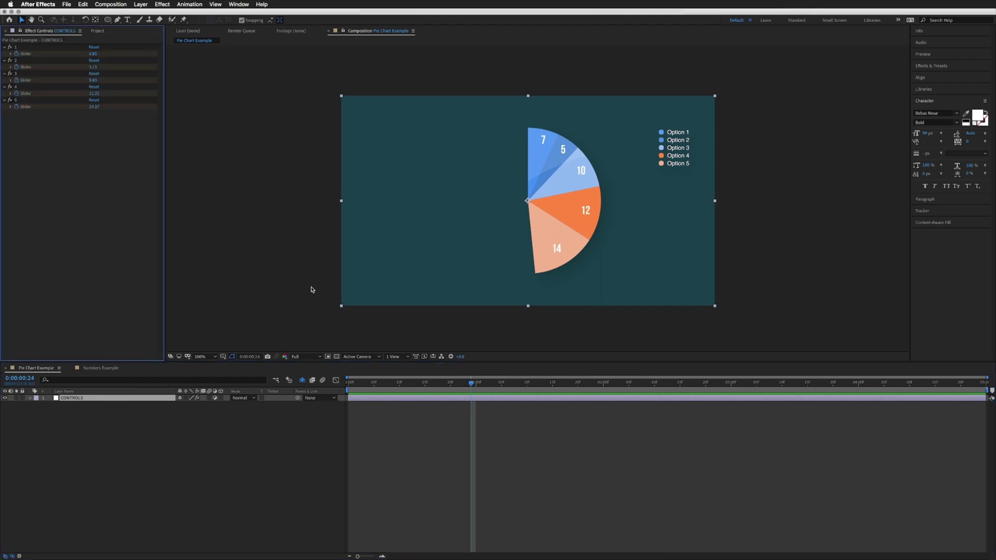
drag(478, 387, 527, 382)
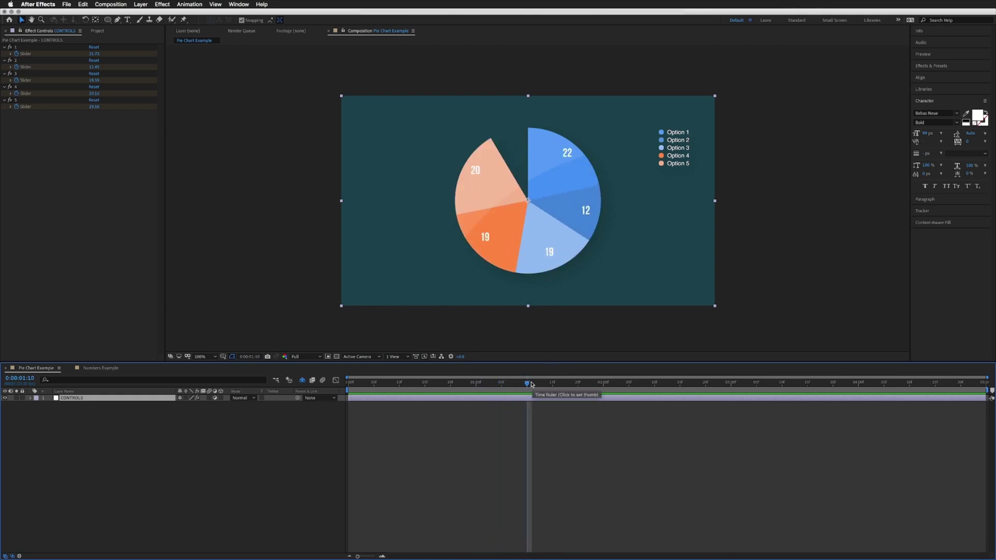
drag(537, 384, 604, 379)
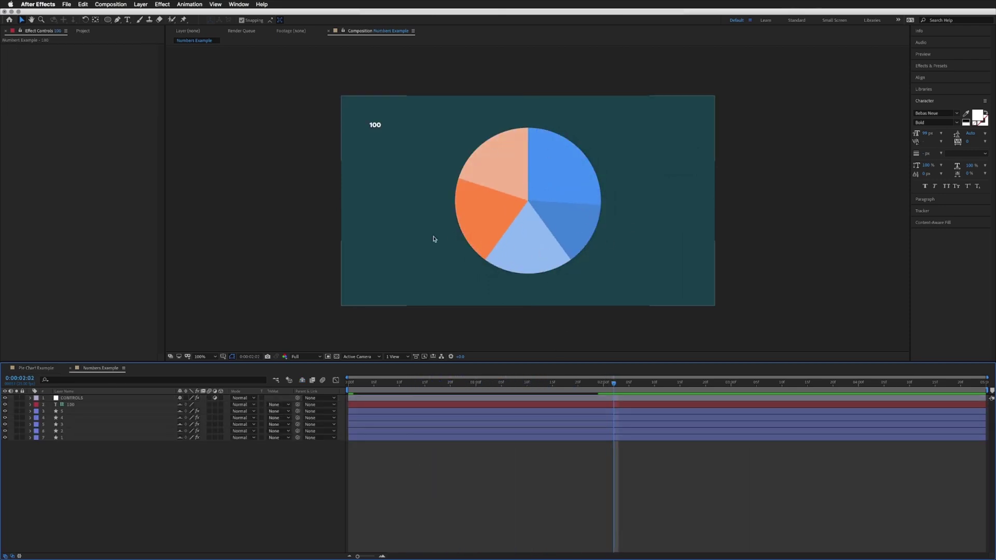
click(44, 369)
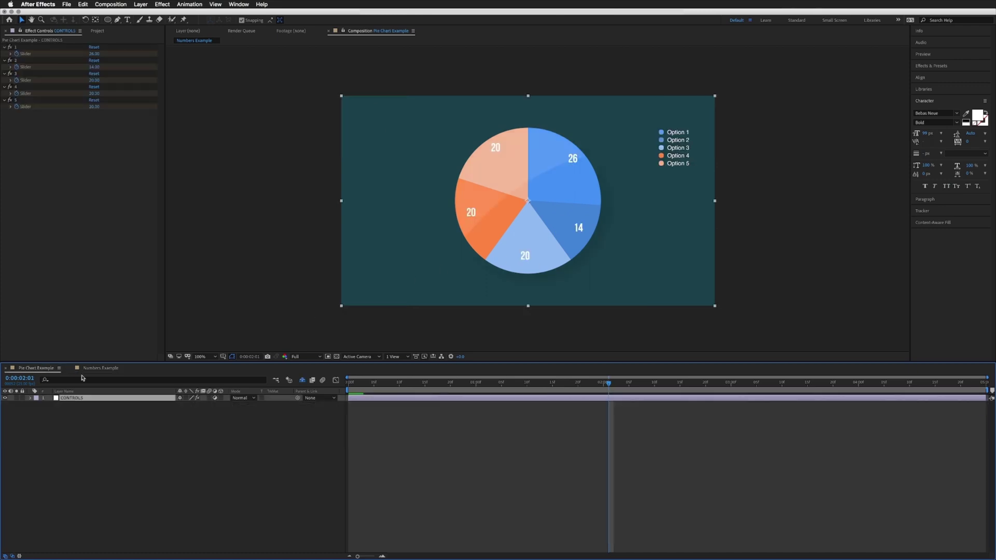
In the Numbers Example composition, add a text layer beside the pie chart reading A.
click(106, 369)
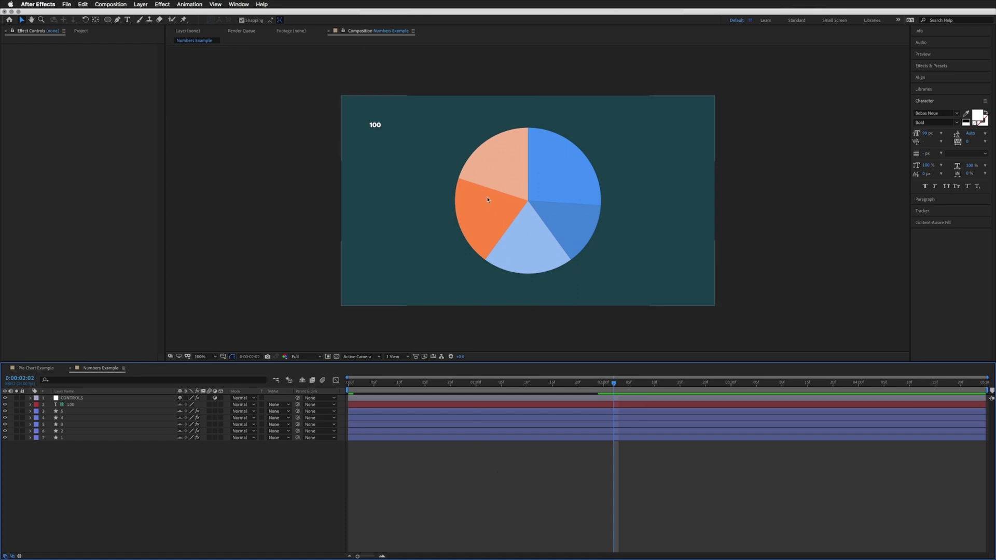
key(super+t)
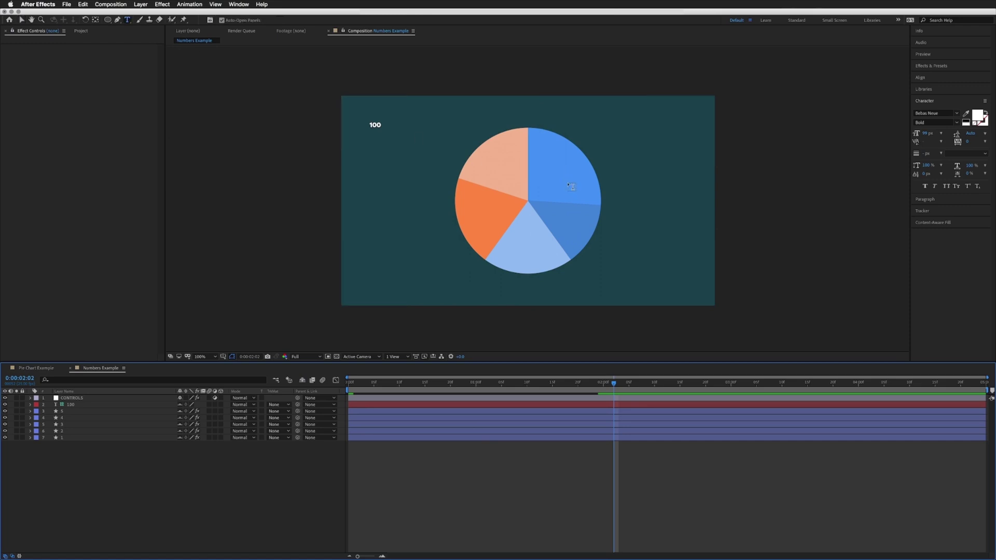
click(603, 163)
text(1)
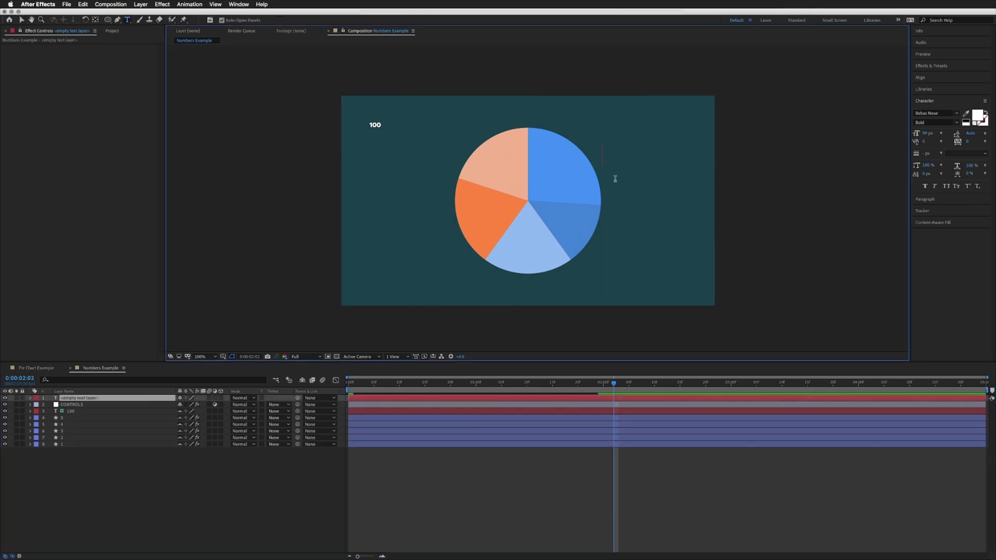
text(0)
key(super+a)
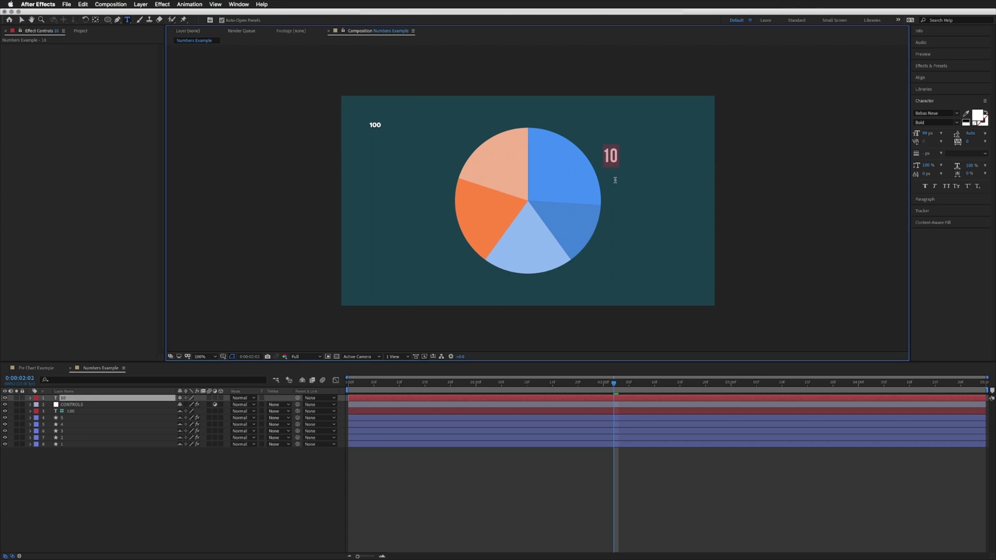
text(A)
Move the A text onto the middle of the pie's first blue slice.
click(21, 20)
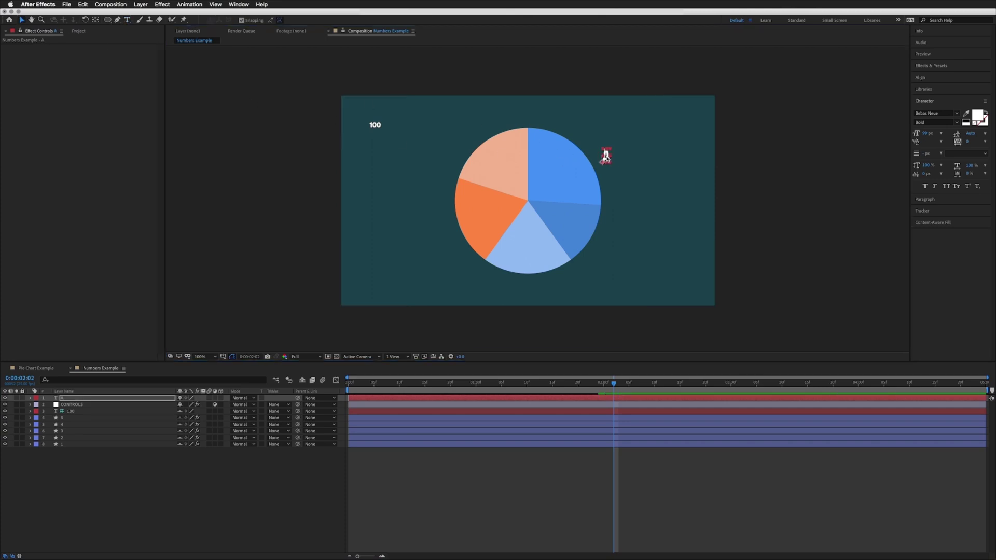
drag(606, 155, 570, 164)
key(p)
key(p)
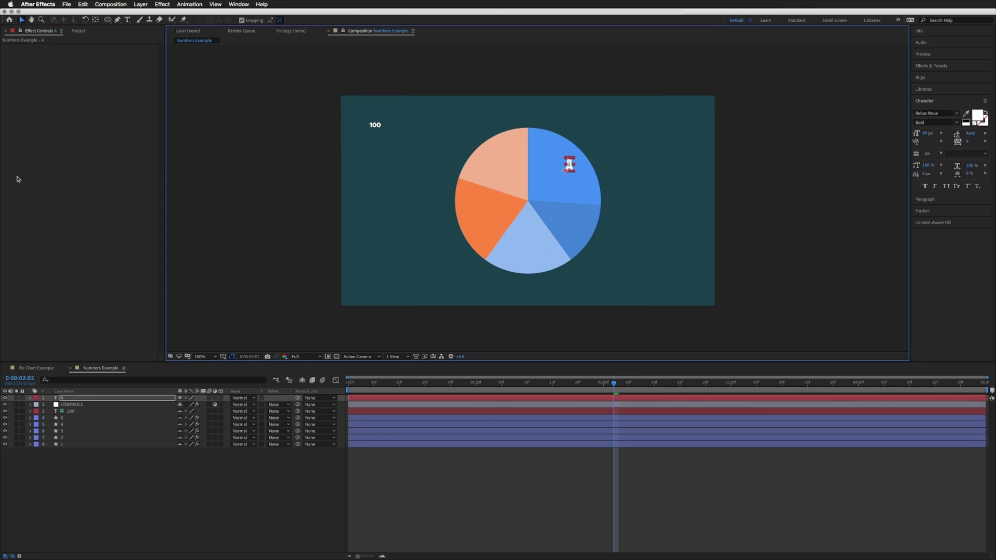
Create a null object and parent the A text layer to it.
click(140, 5)
mouse_move(147, 14)
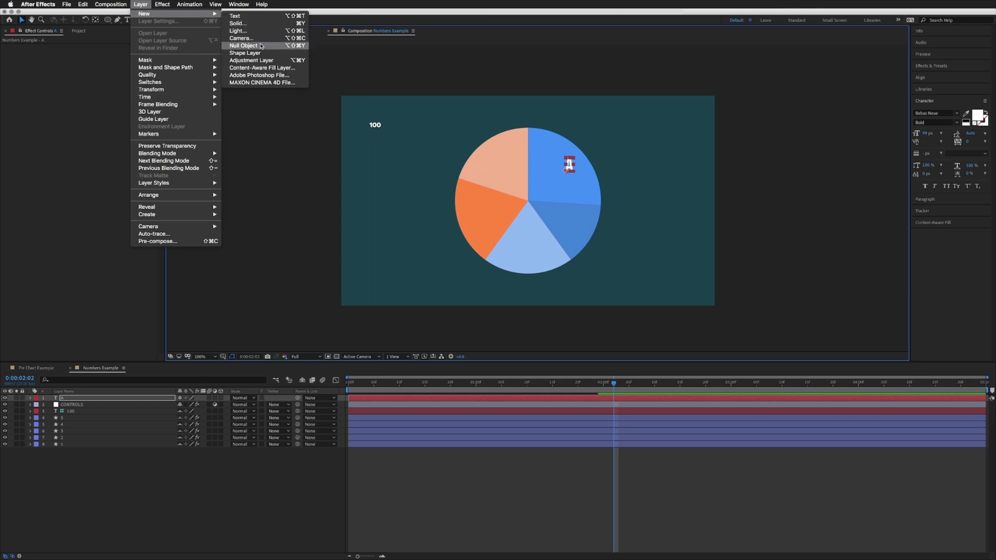
click(244, 45)
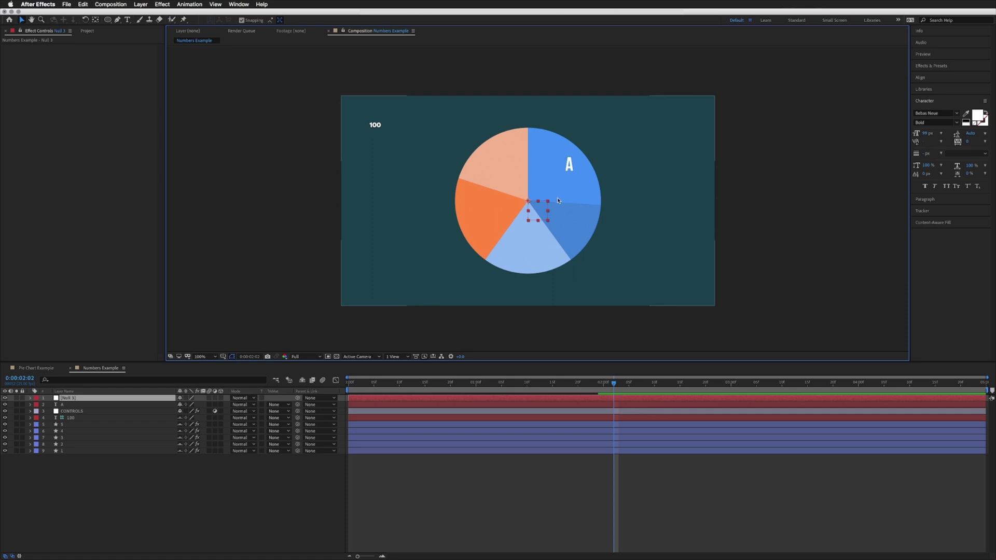
click(62, 405)
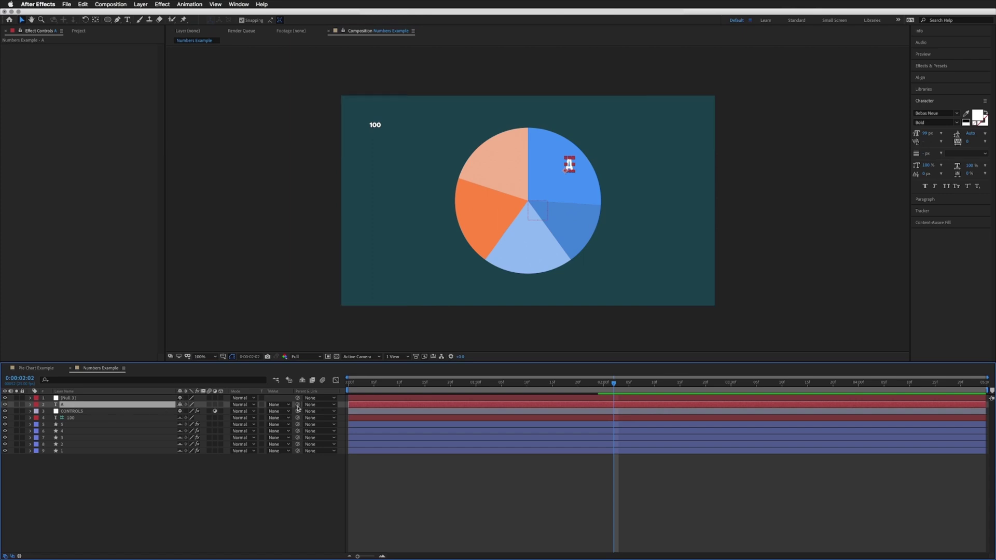
drag(297, 405, 73, 400)
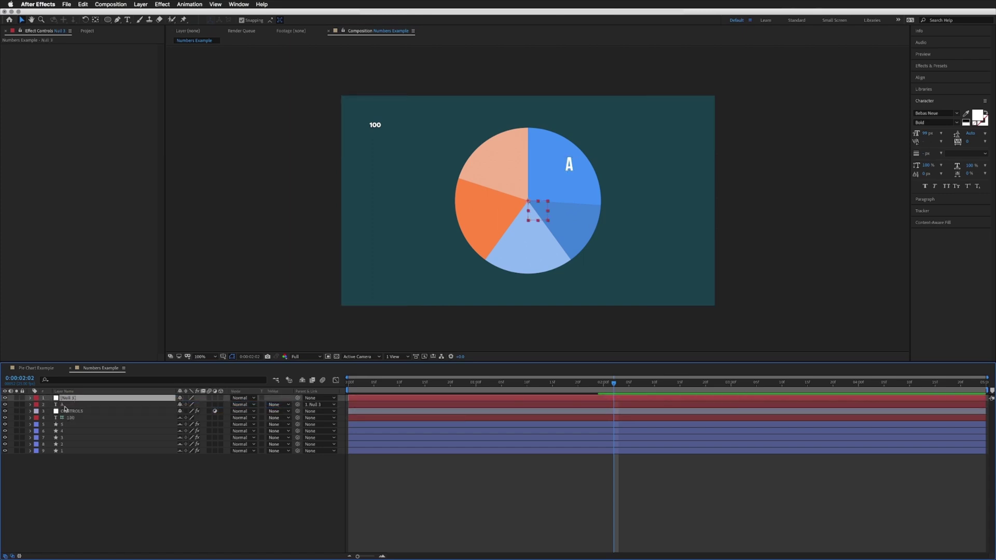
Rename the new null Null 01 and reveal its Rotation property.
key(Return)
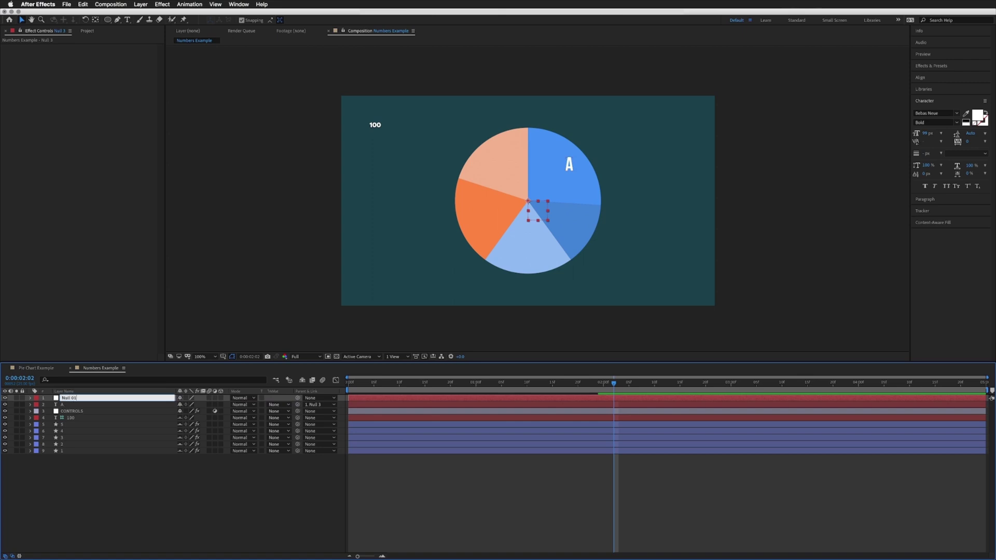
text(Null 01)
key(Return)
key(r)
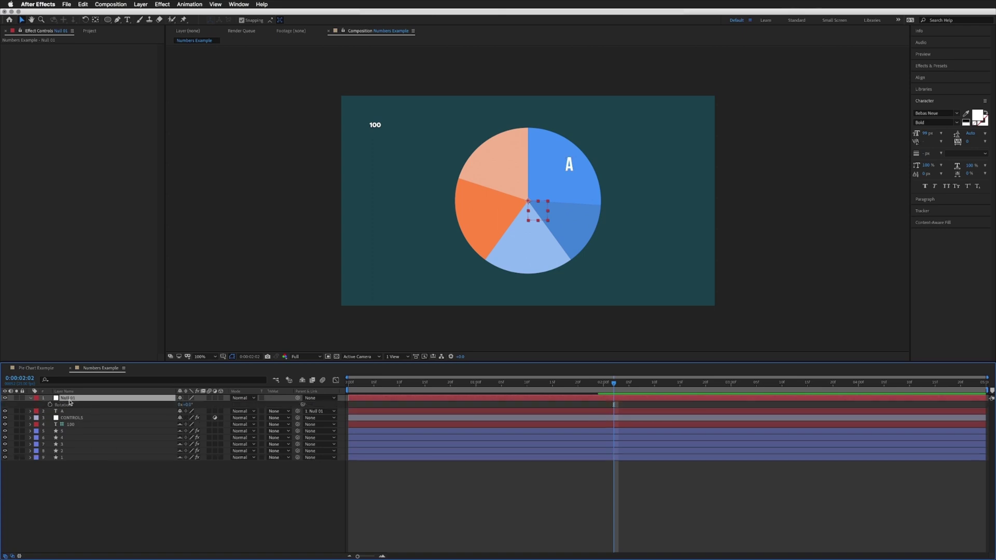
Test-rotate Null 01 to swing the A around the pie, and set its rotation back to 0.
drag(190, 403, 211, 404)
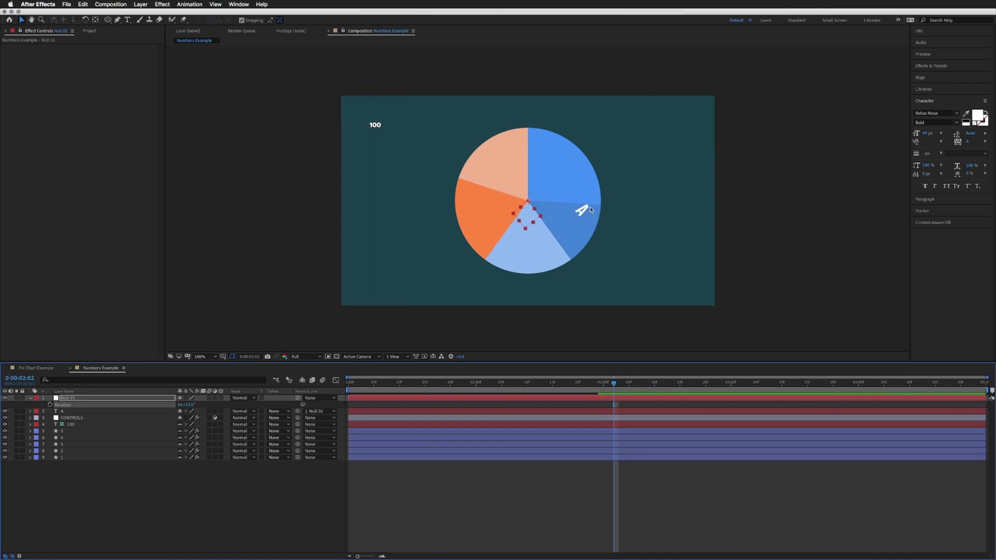
mouse_move(188, 404)
mouse_down()
mouse_move(225, 401)
mouse_move(176, 406)
mouse_move(213, 413)
mouse_move(189, 407)
mouse_up()
click(189, 407)
text(0)
key(Return)
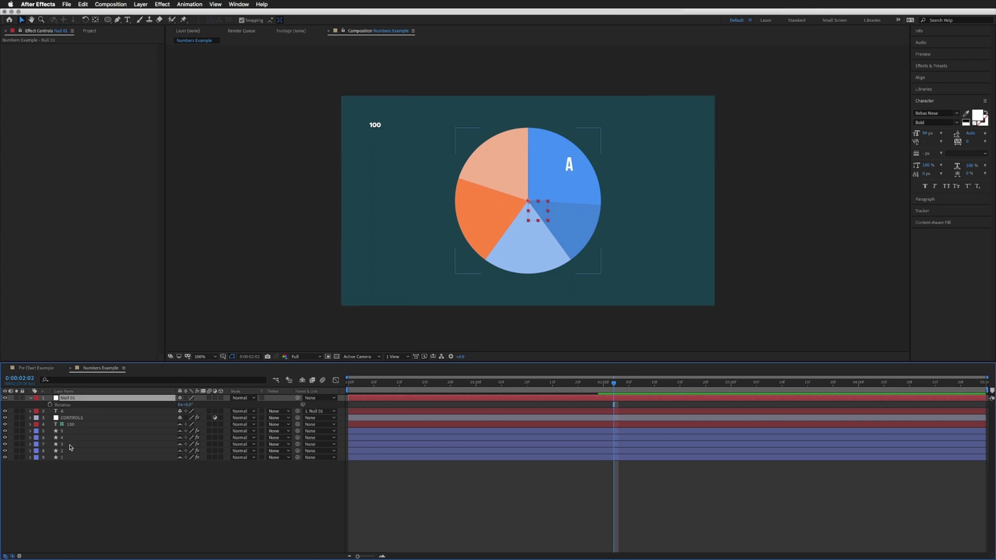
Enable an expression on Null 01's Rotation and expand the Radial Wipe properties of shape layer 1.
alt+click(50, 405)
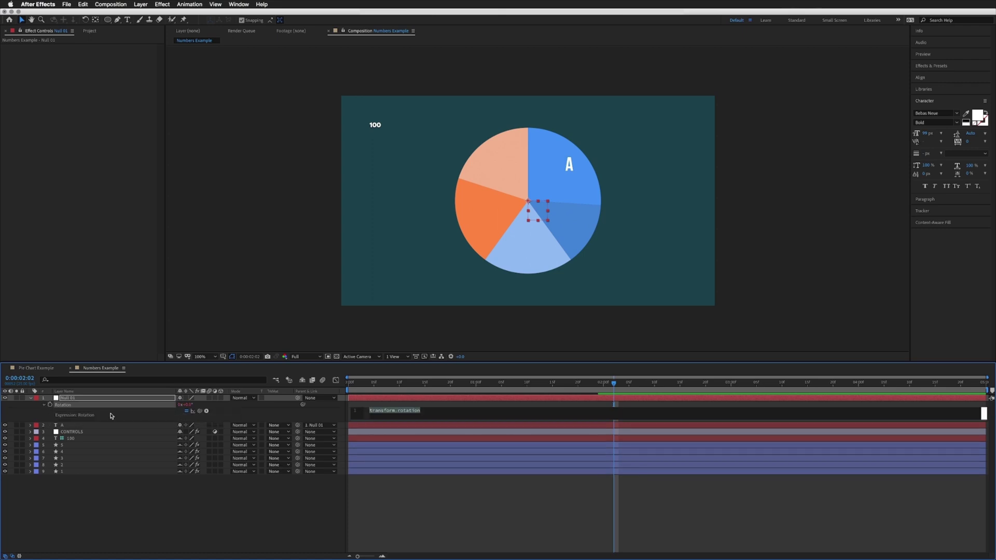
click(61, 472)
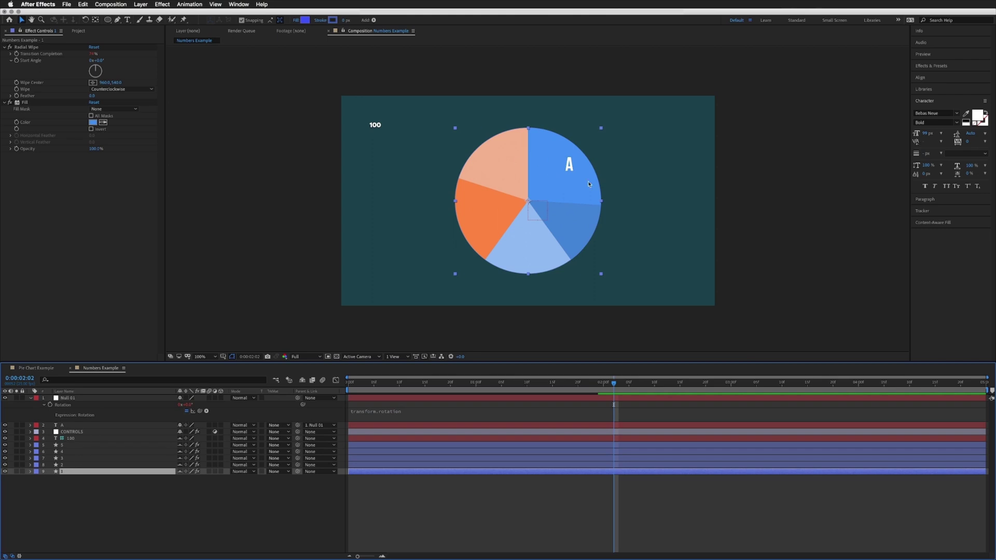
click(29, 472)
click(37, 485)
click(43, 493)
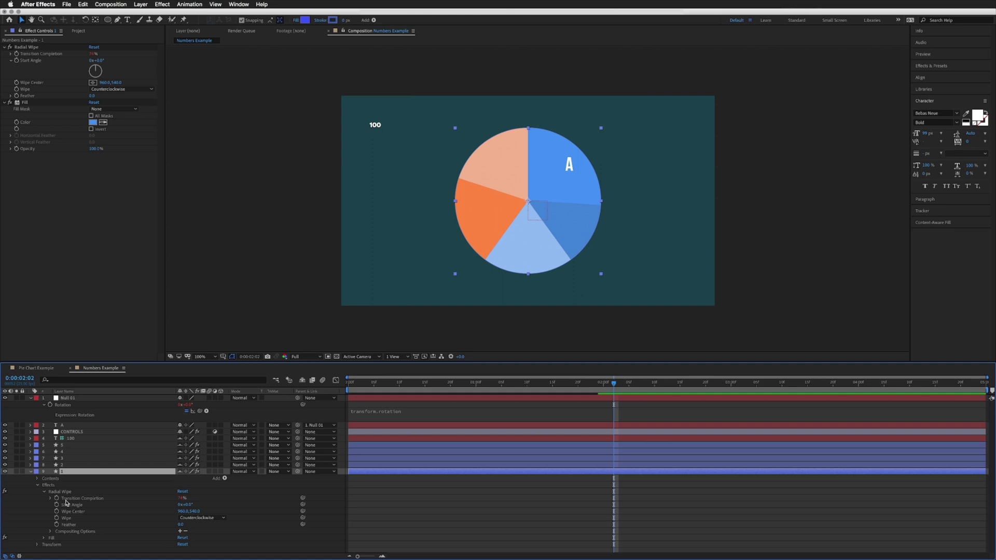
click(73, 499)
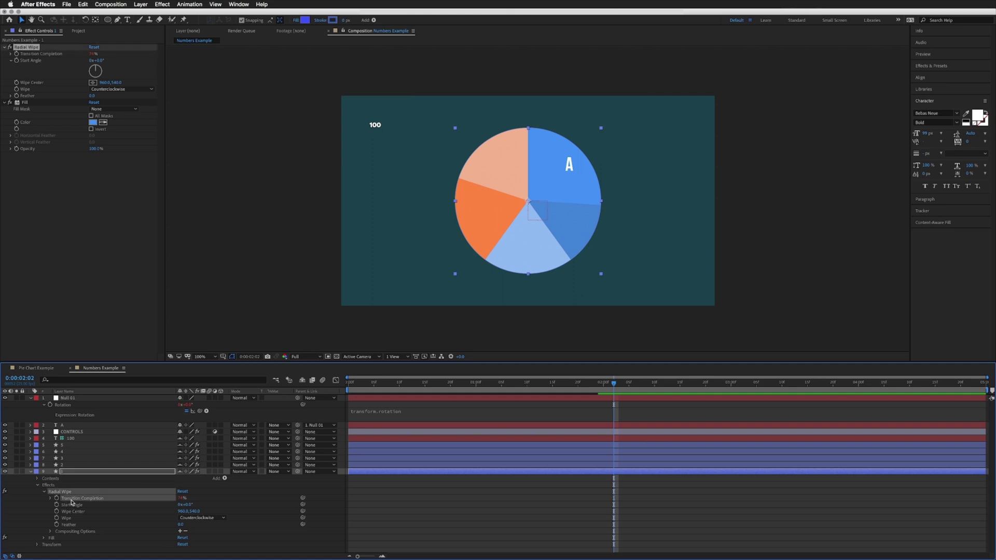
click(76, 506)
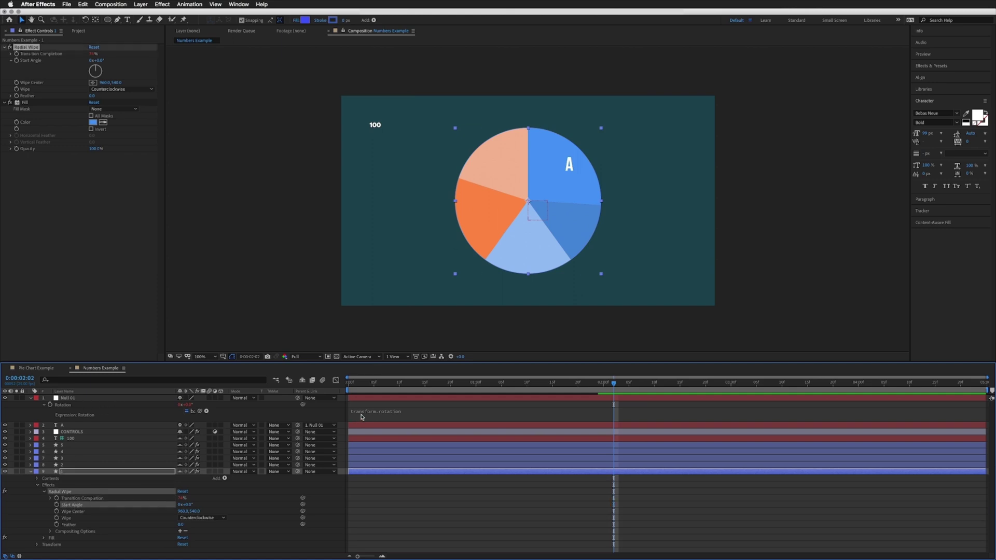
Replace the default rotation expression with a variable T linked to layer 1's Radial Wipe Transition Completion.
click(365, 413)
key(BackSpace)
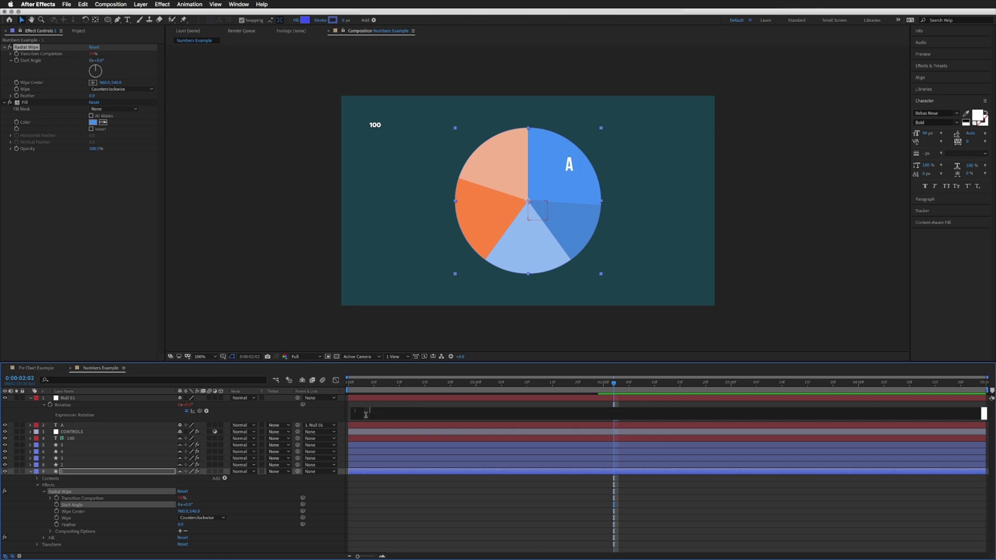
text(T =)
drag(201, 413, 73, 501)
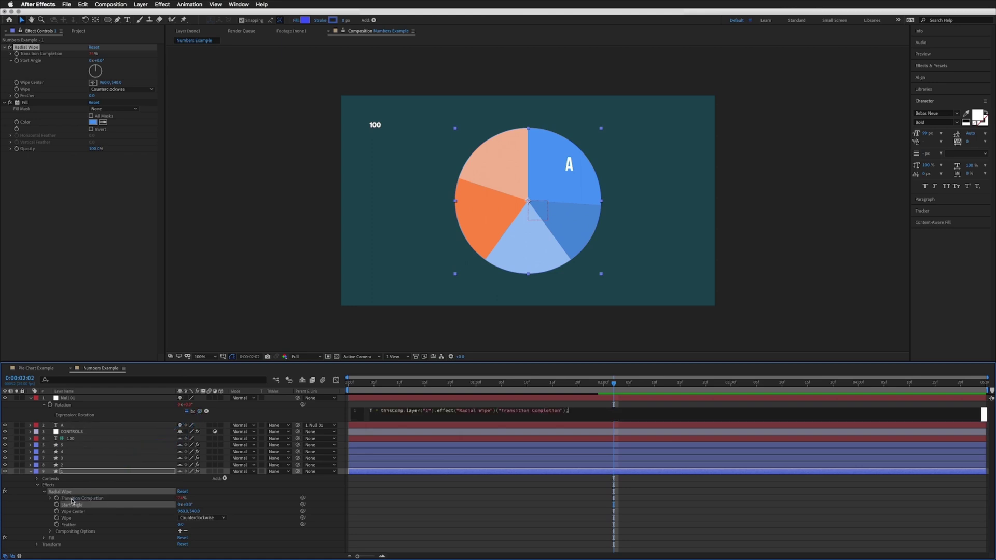
Add a second expression line defining variable A, linked to layer 1's Radial Wipe Start Angle.
key(Return)
text(A )
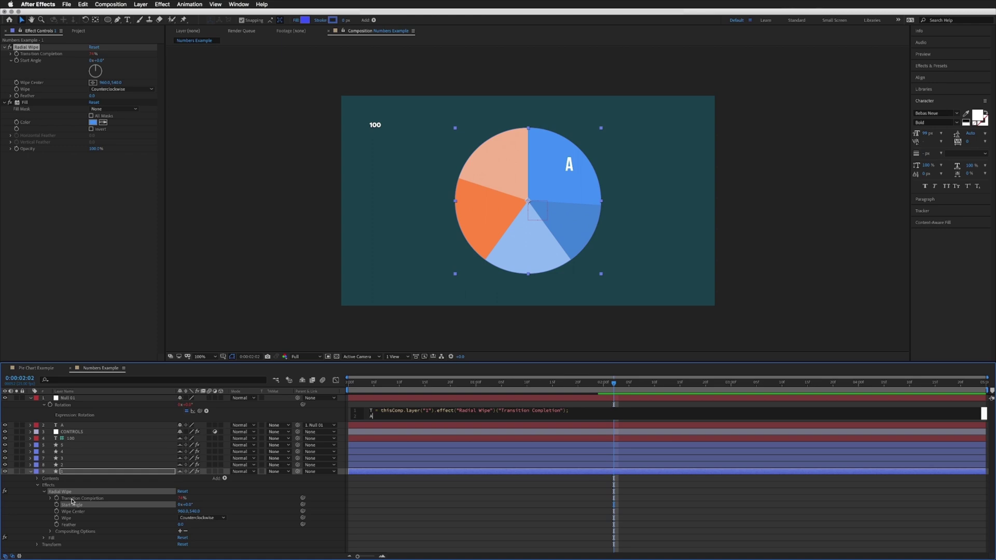
text(=)
drag(200, 413, 89, 505)
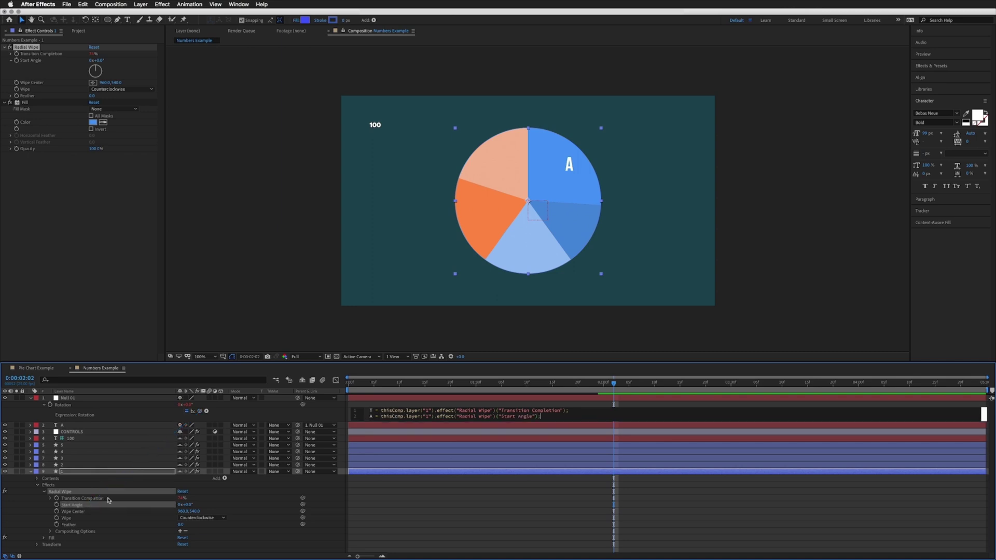
Finish the rotation expression with the line T * -3.6 below the two variables and apply it.
drag(545, 421, 545, 461)
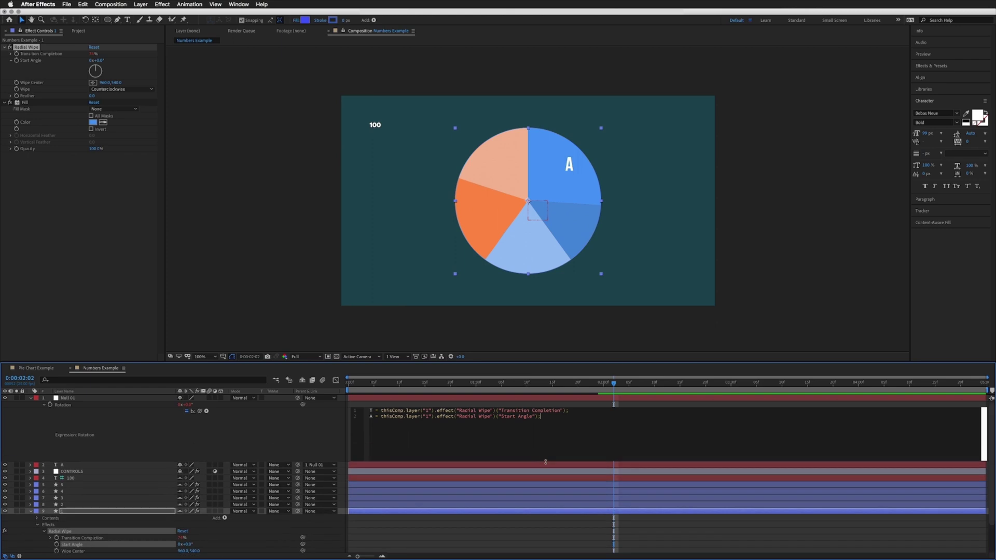
key(Return)
key(Return)
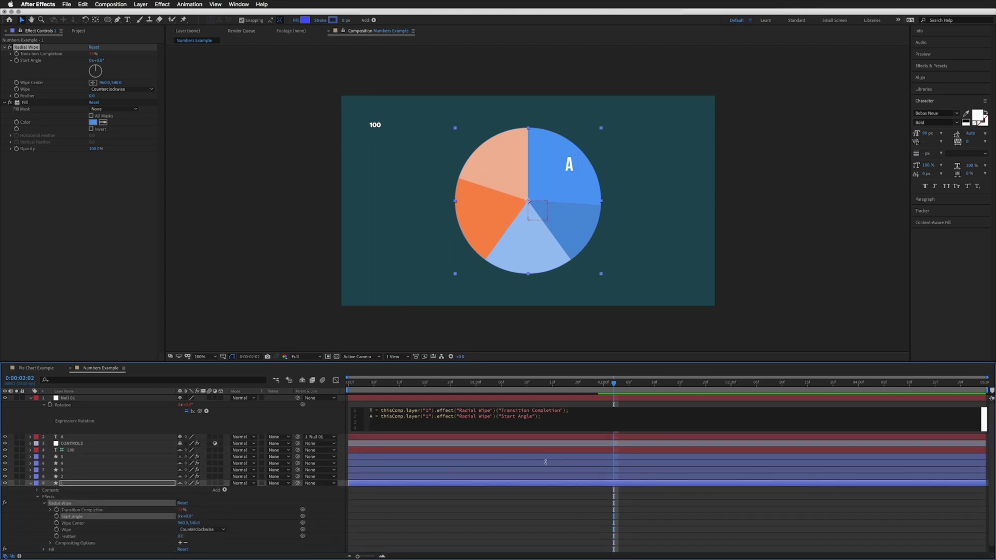
drag(383, 427, 425, 392)
click(433, 425)
click(405, 443)
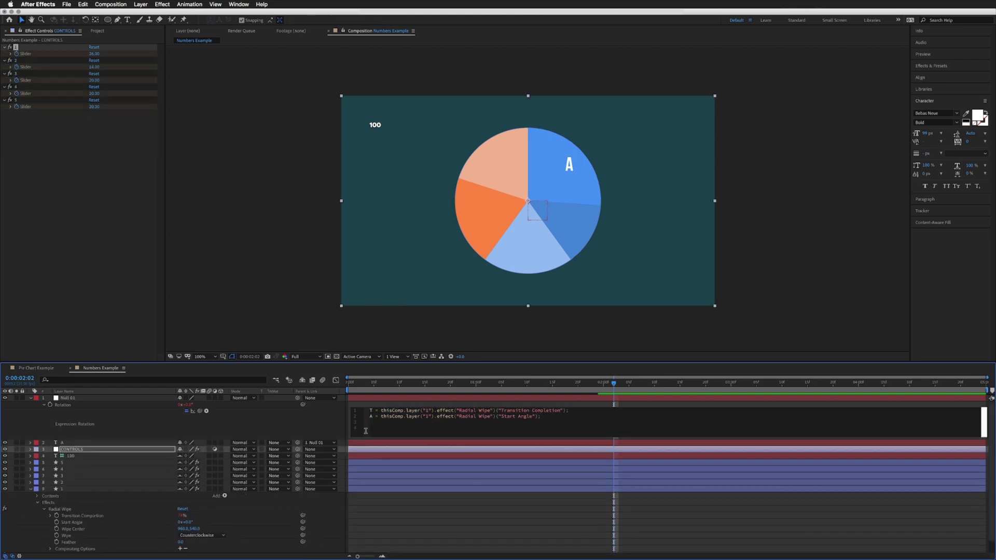
text(T)
text(-3.6)
key(KP_Enter)
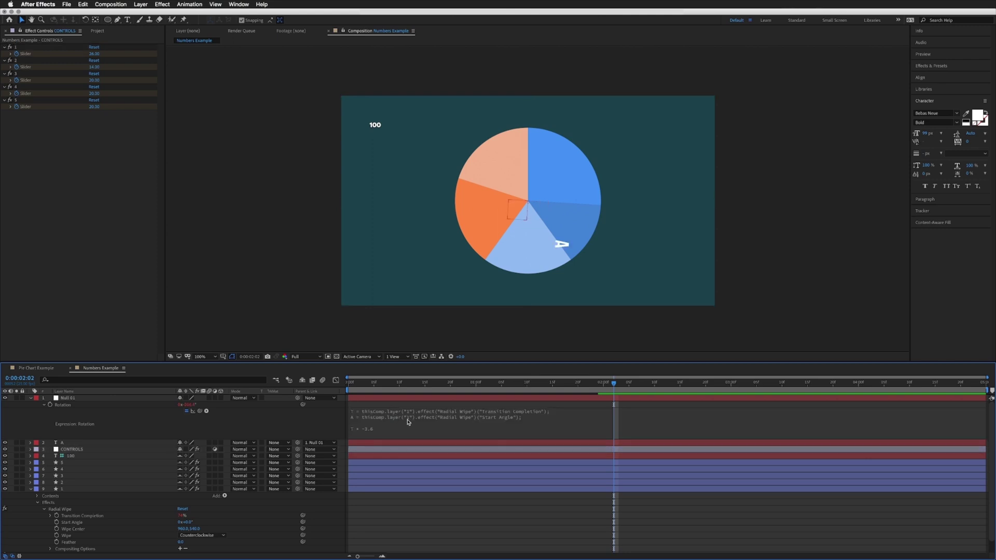
Lower slider 1 on the CONTROLS layer to 18 to test how label A follows the first slice.
click(610, 256)
click(89, 399)
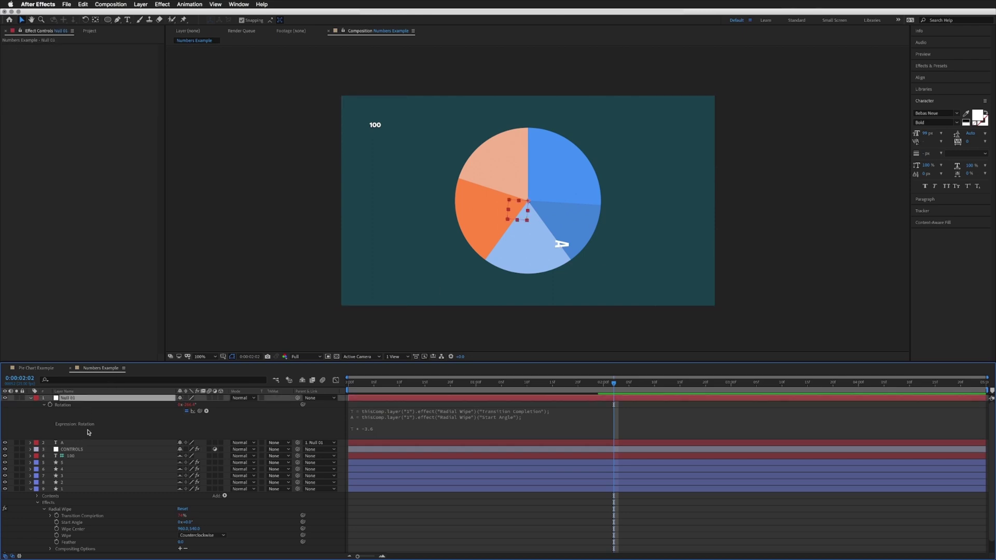
click(75, 457)
click(72, 450)
click(96, 54)
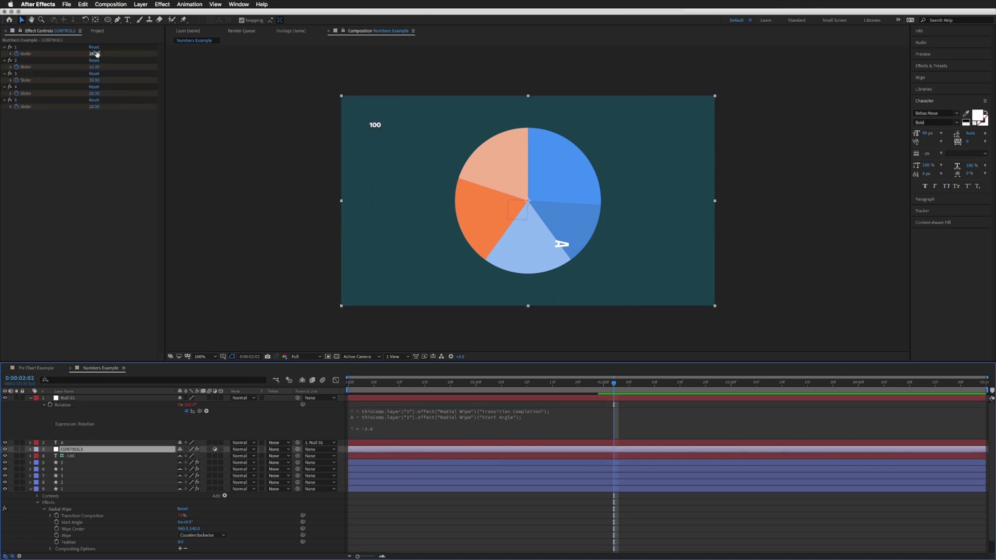
text(20)
key(Return)
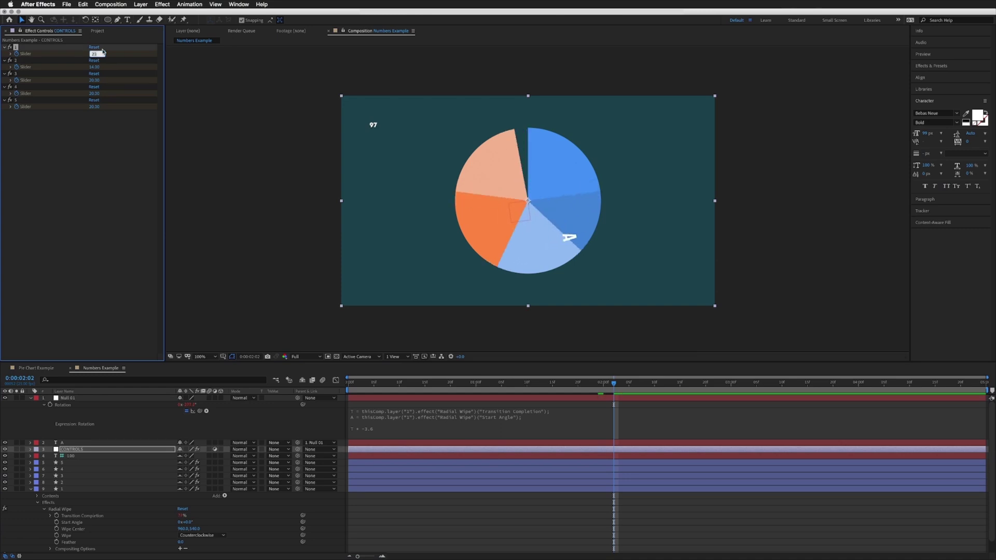
key(Down)
key(Down)
key(Down)
key(Down)
key(Down)
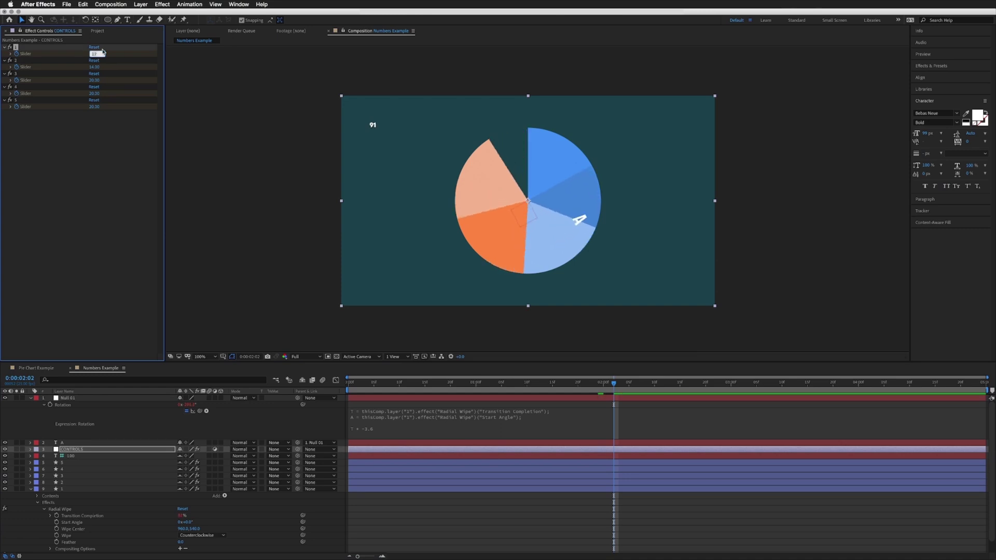
key(Down)
key(Up)
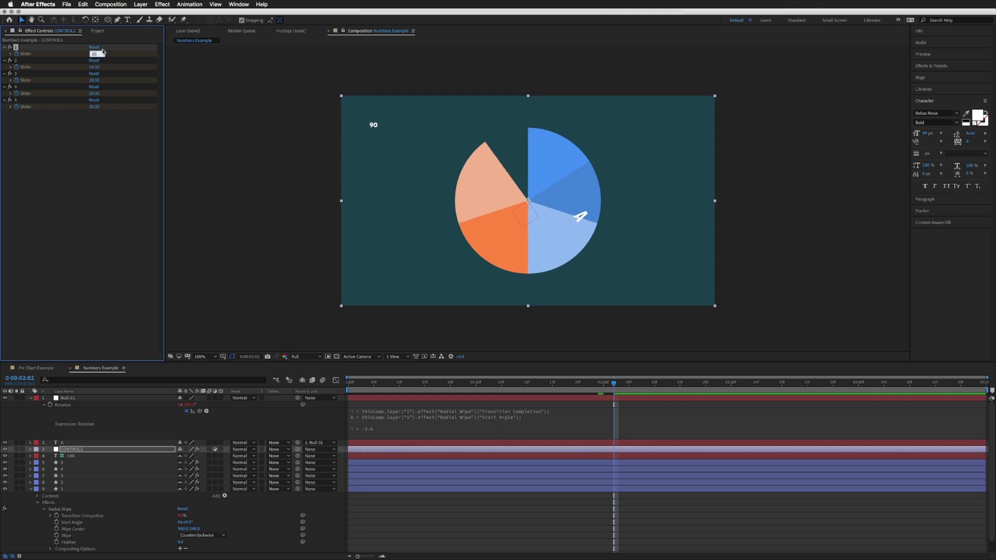
key(Up)
key(Up)
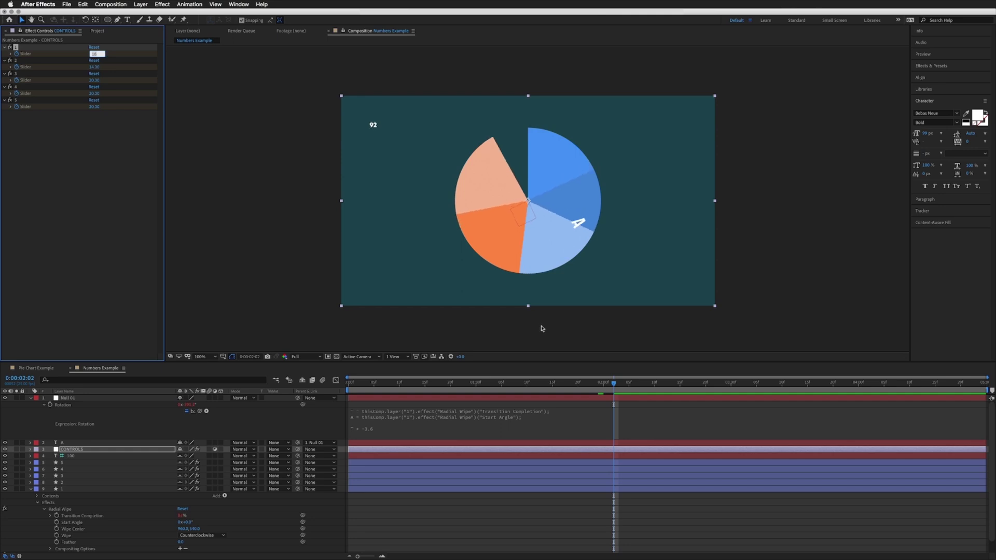
Move text layer A onto the boundary between the first two slices and show its Rotation property.
click(72, 444)
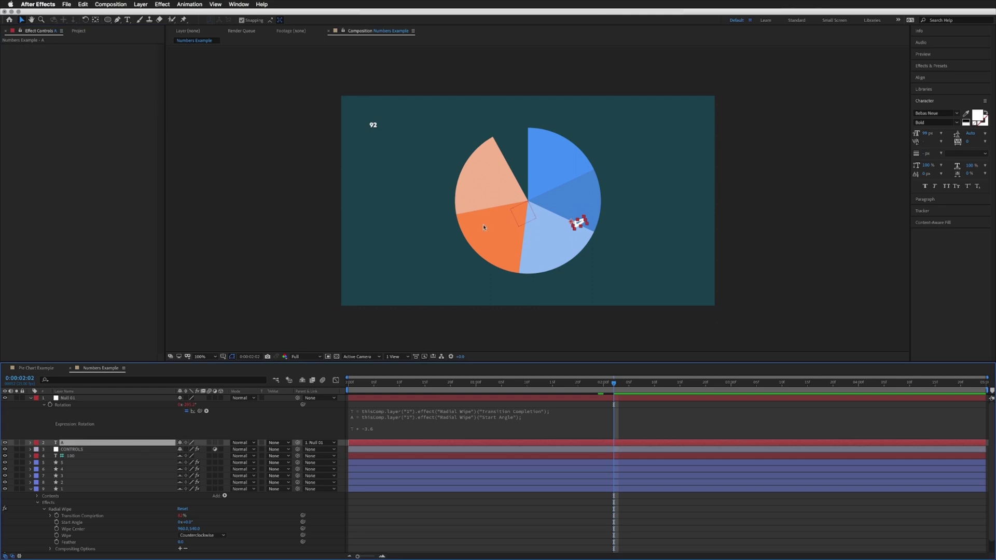
drag(580, 223, 577, 188)
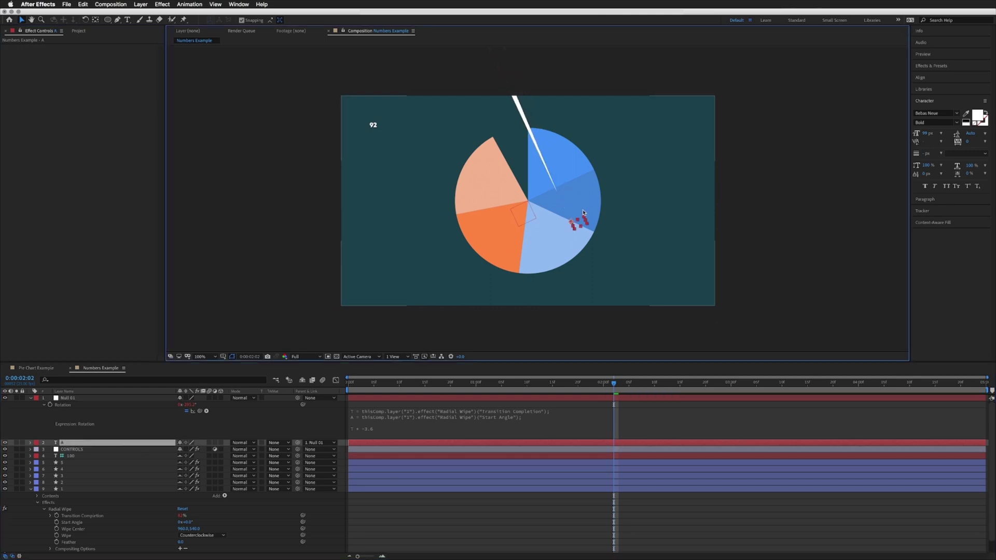
key(r)
click(579, 163)
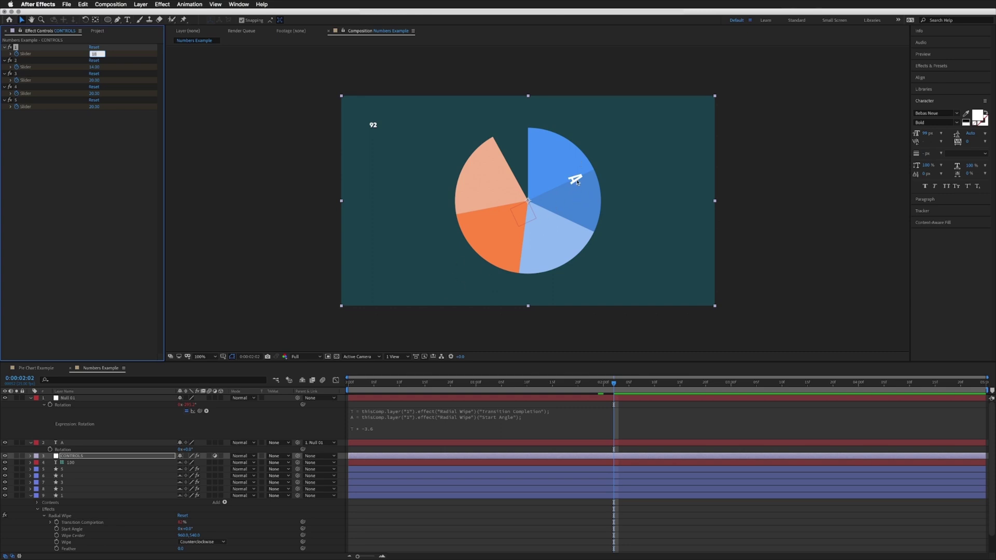
click(577, 181)
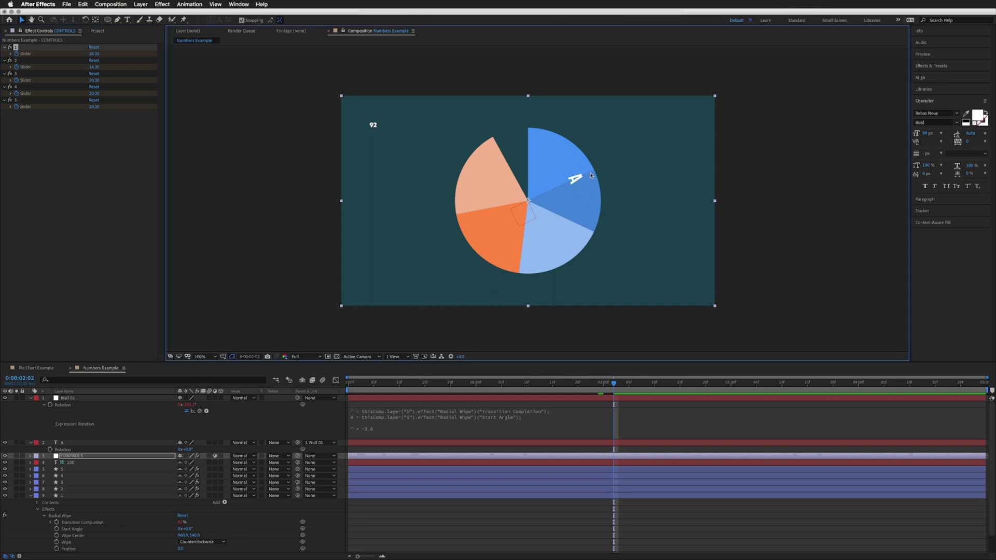
Change slider 1 on the CONTROLS layer to 14, checking label A against the slice's edge.
click(94, 53)
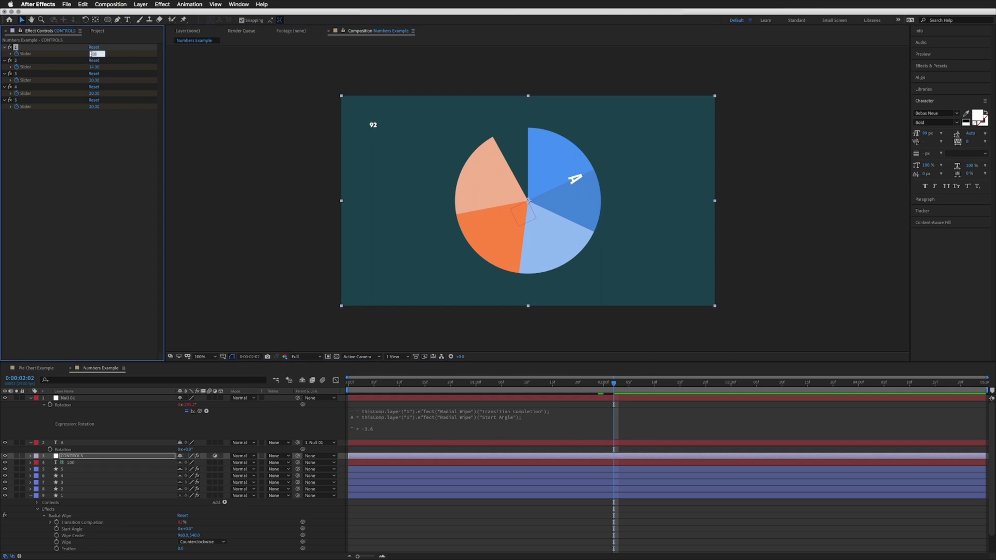
key(Return)
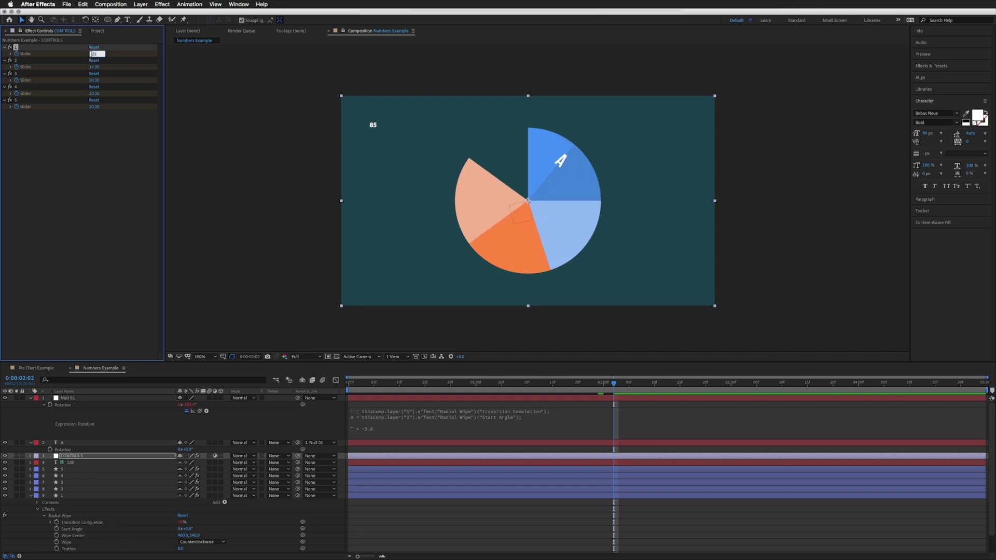
key(shift+Down)
key(Up)
key(Up)
key(Up)
key(Return)
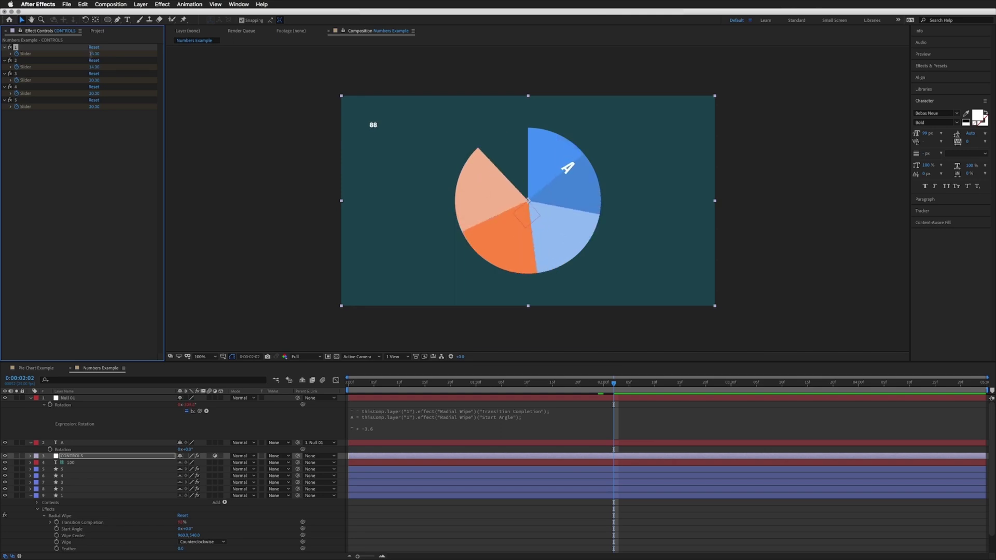
click(575, 177)
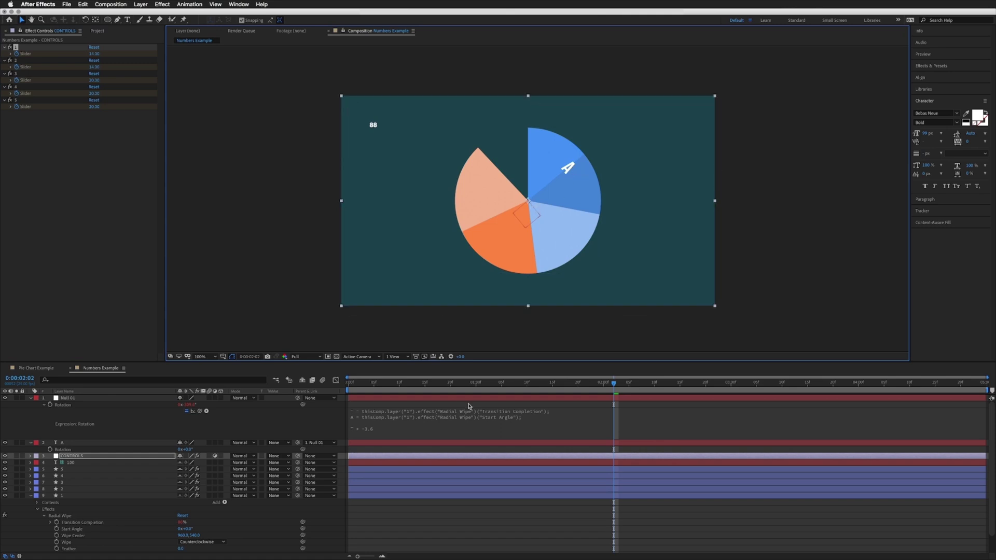
click(467, 407)
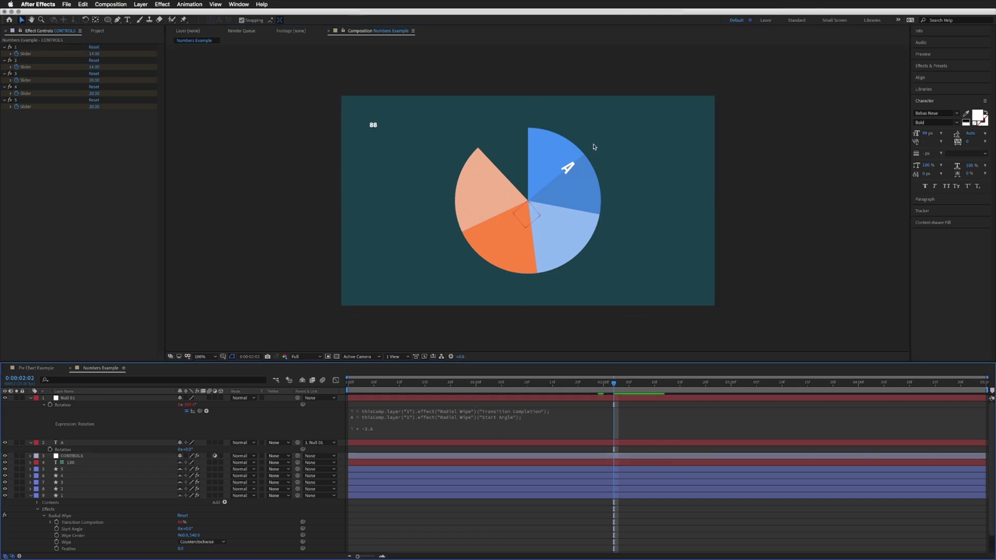
click(568, 170)
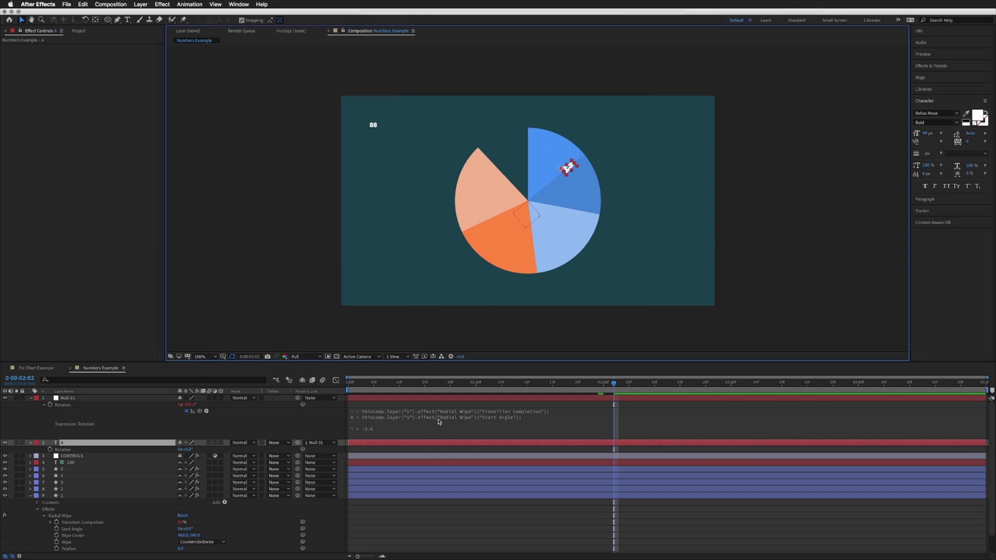
Rewrite the end of Null 01's rotation expression as R = T * -3.6; and R2 = R1 + 360; with R2 as output.
click(409, 425)
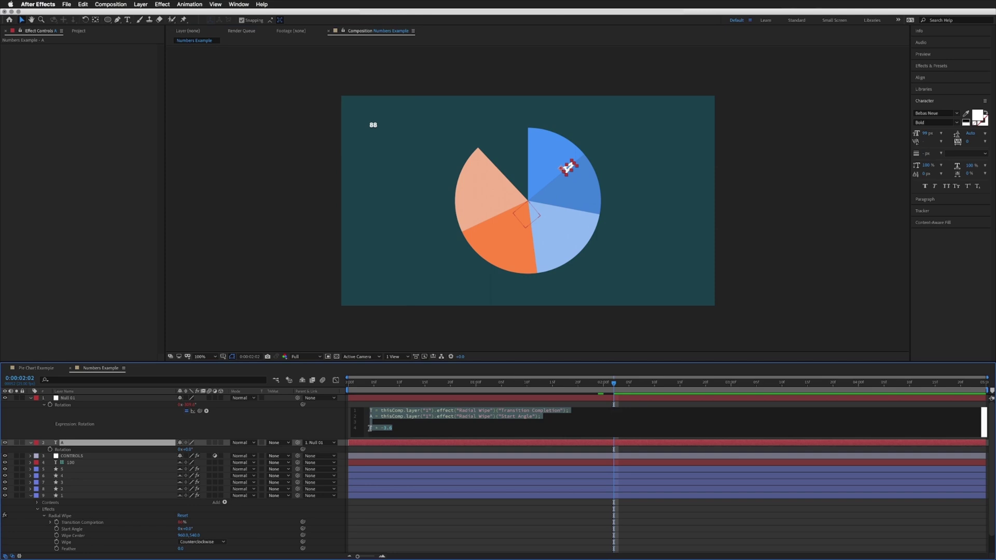
click(370, 428)
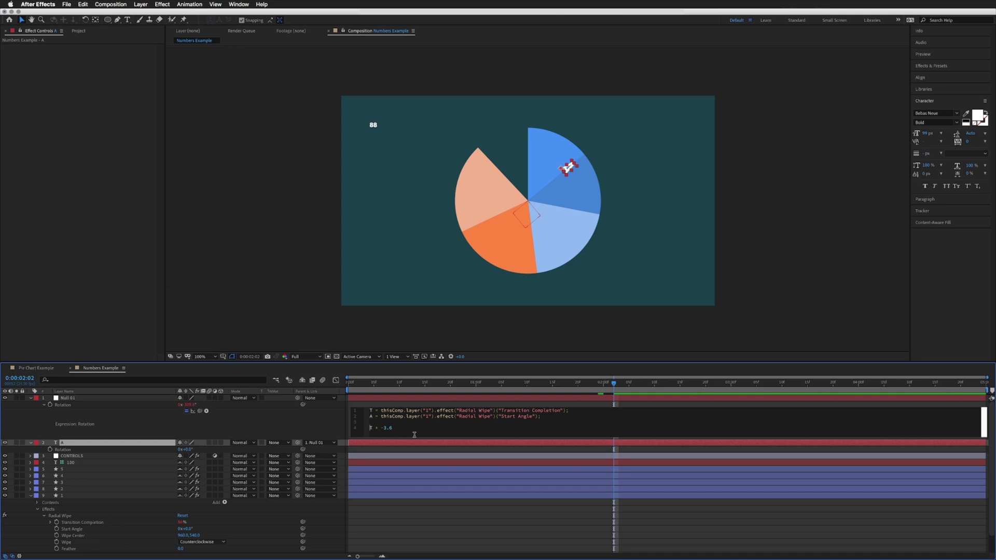
text(R =)
text(R2 = R1 + 360)
text(;)
key(Return)
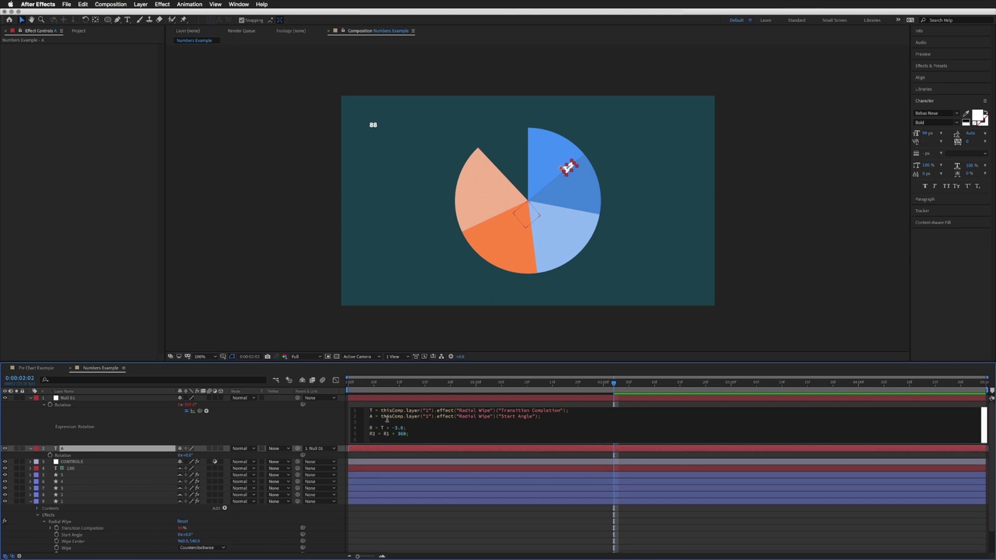
text(R2)
click(381, 406)
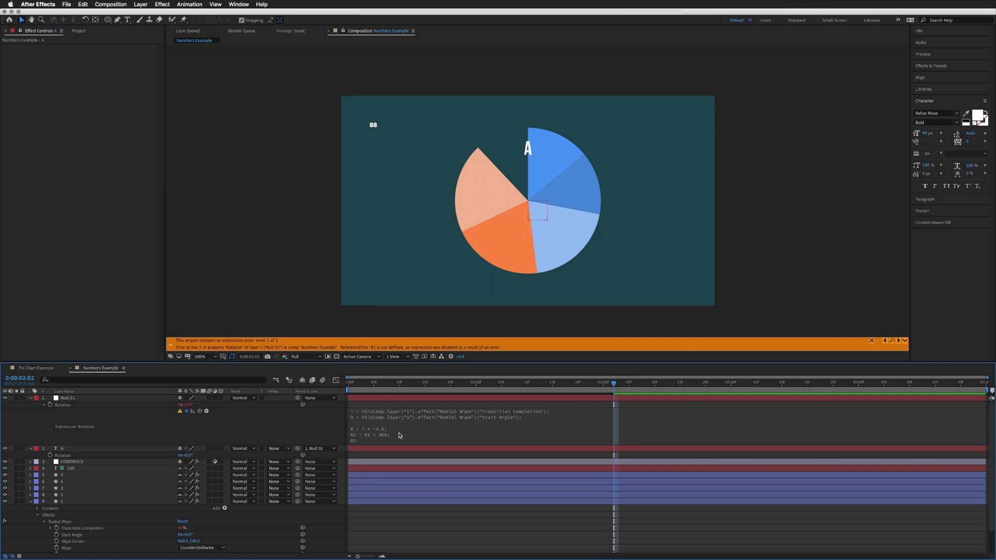
Rename variable R to R1 in the rotation expression so the R2 line can reference it.
click(375, 442)
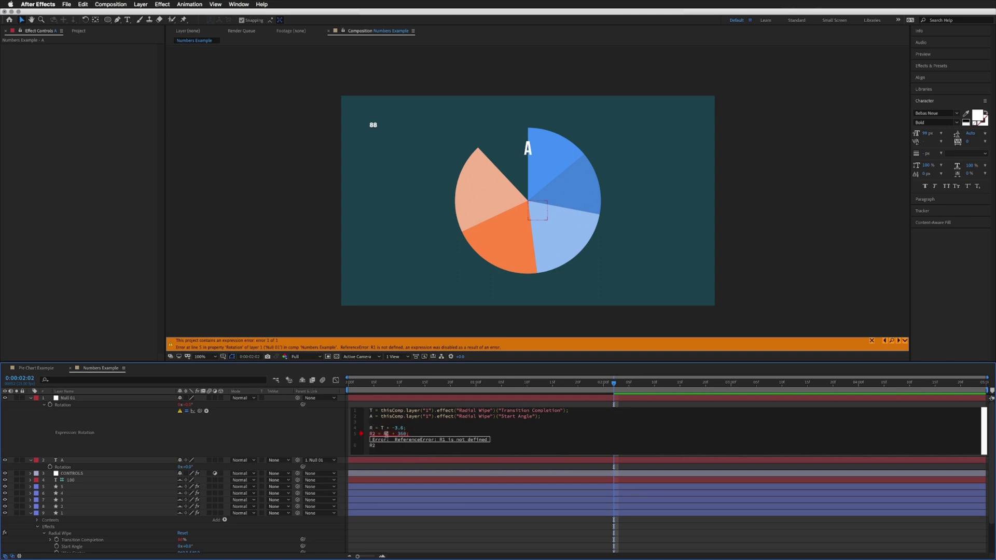
key(Delete)
text(1)
click(374, 429)
text(1)
click(383, 407)
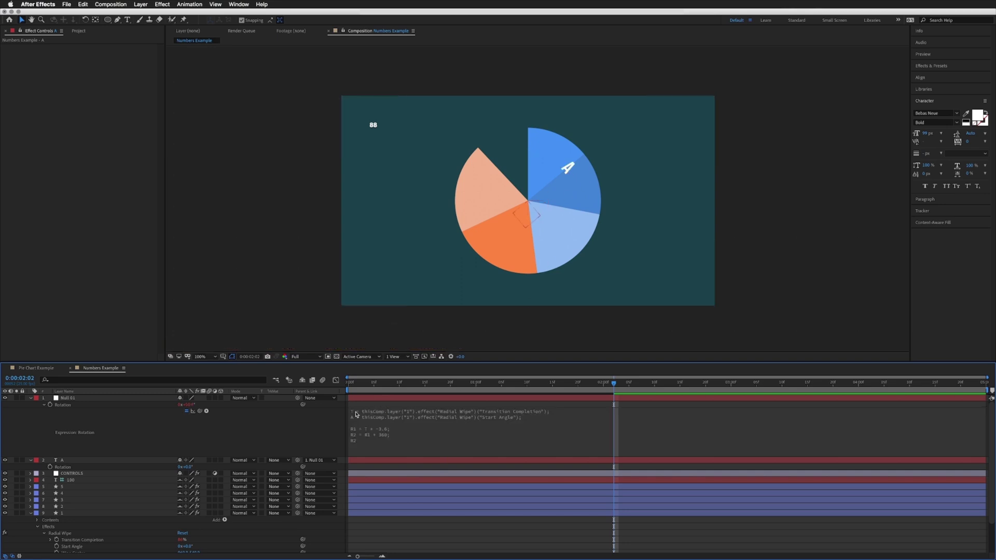
Set slider 1 on the CONTROLS layer to 13 while testing the revised rotation expression.
click(97, 473)
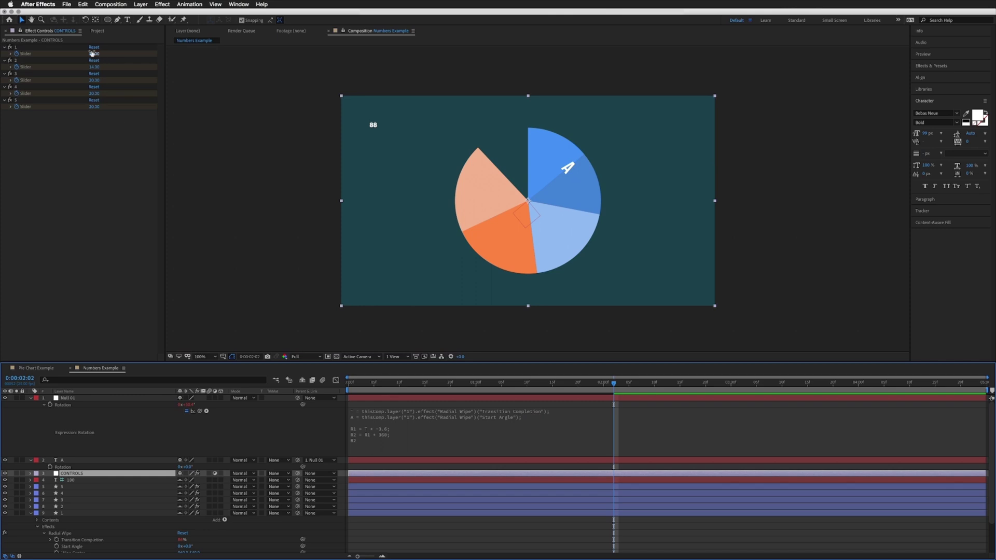
click(95, 53)
key(shift+Up)
key(shift+Down)
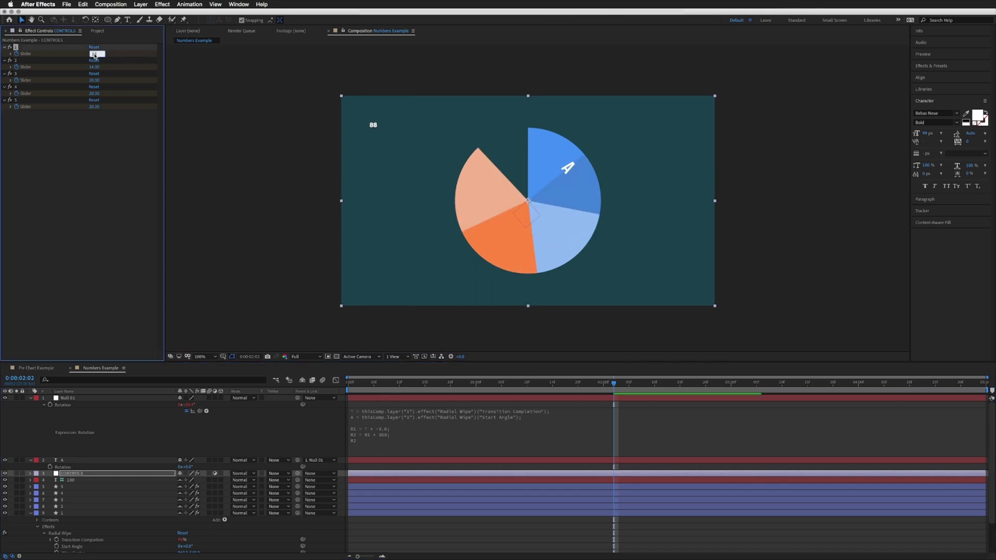
key(Up)
key(Down)
key(Return)
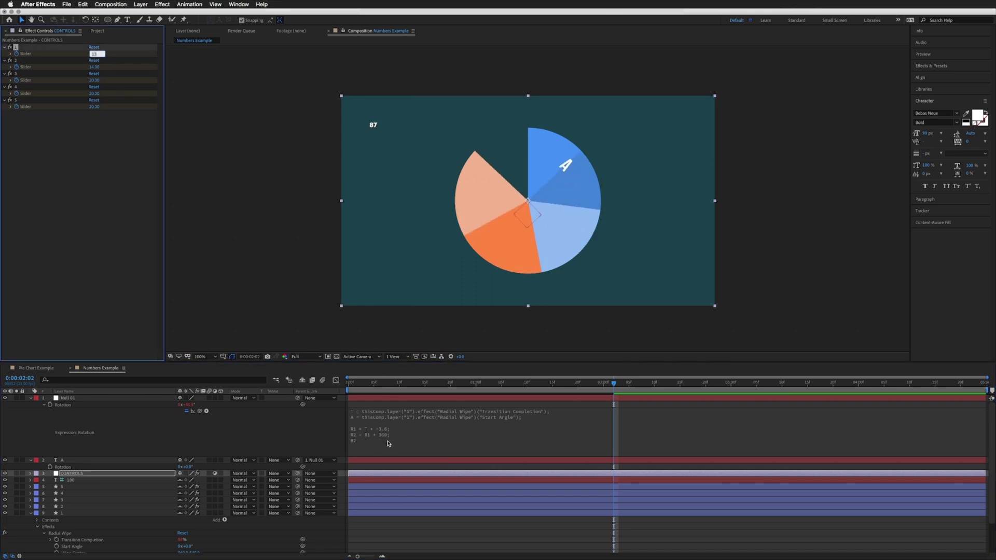
Remove + 360 from the R2 line of Null 01's rotation expression and apply it.
click(390, 442)
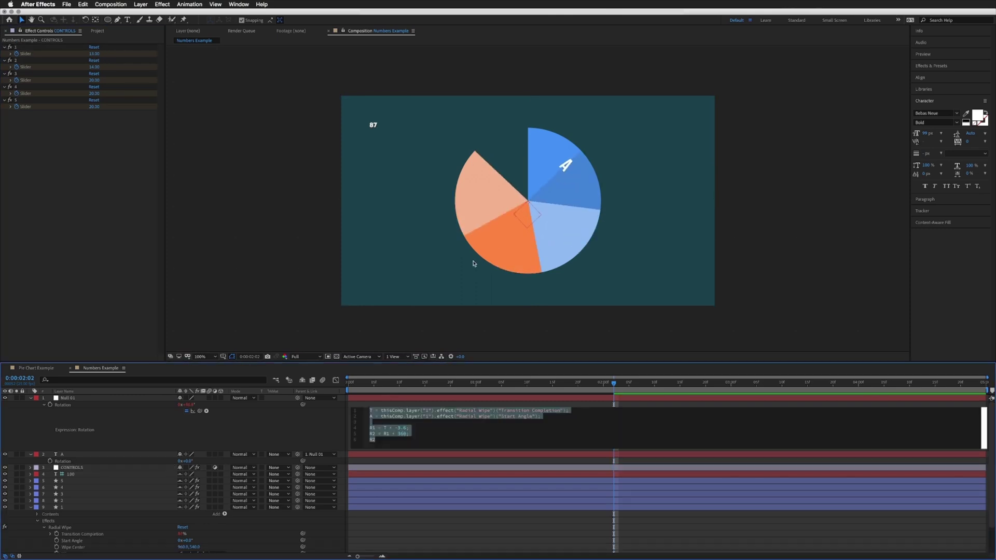
click(413, 434)
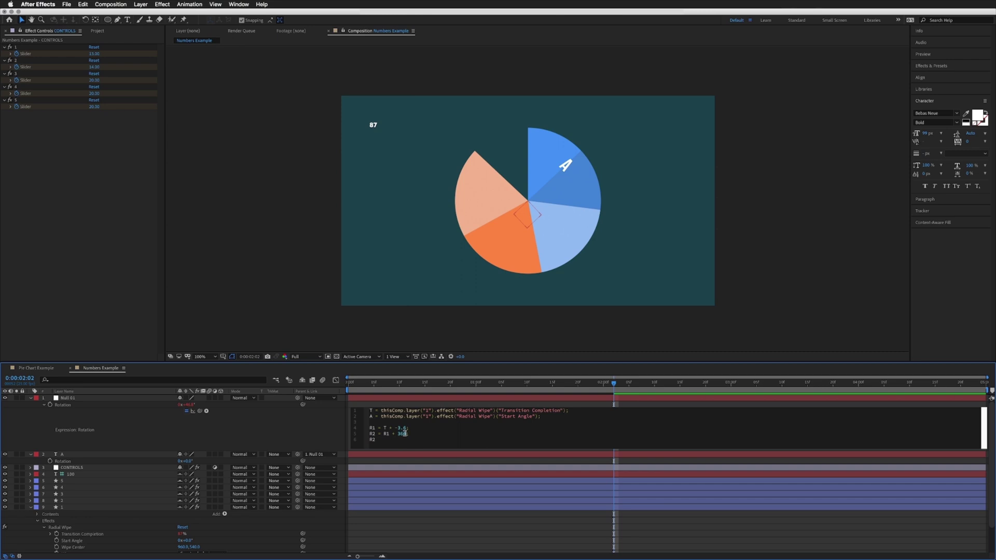
drag(407, 434, 392, 433)
key(BackSpace)
click(390, 406)
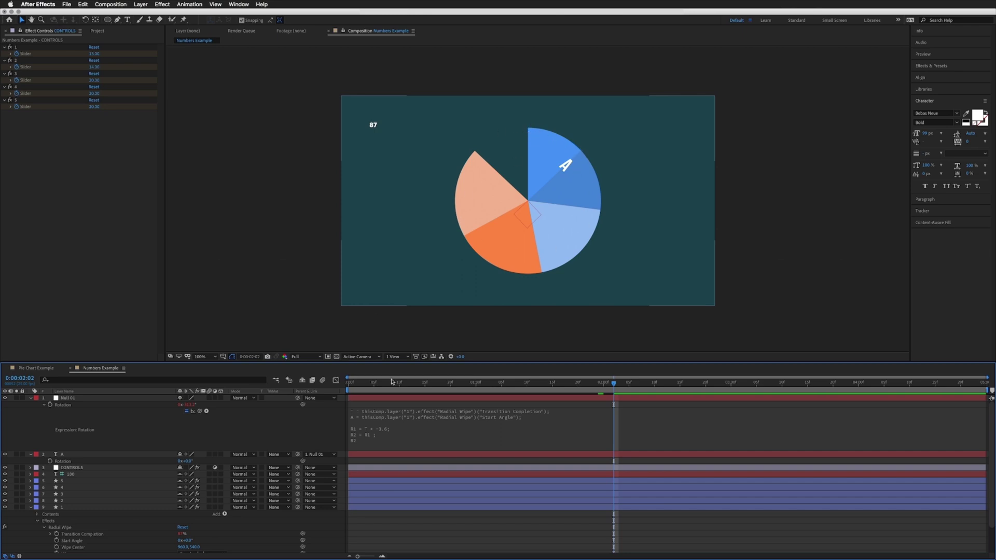
Restore + 360 after R1 in the R2 line of the rotation expression and apply it.
click(395, 434)
key(Delete)
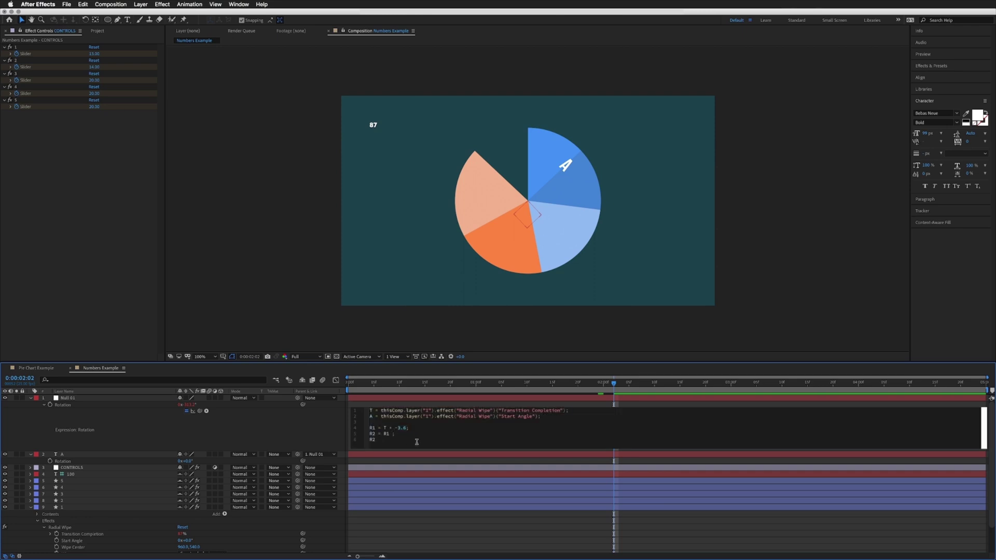
text(+ 360)
click(395, 434)
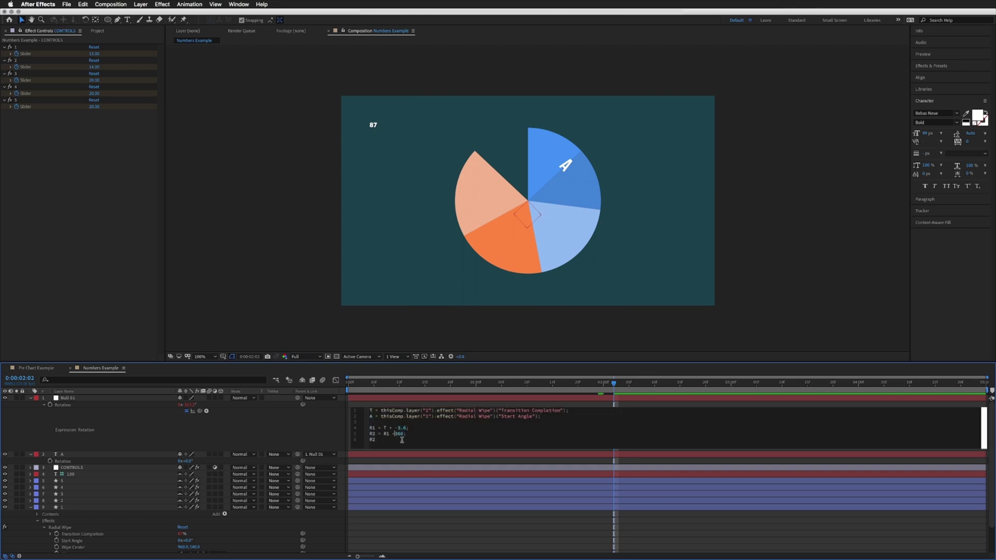
click(394, 406)
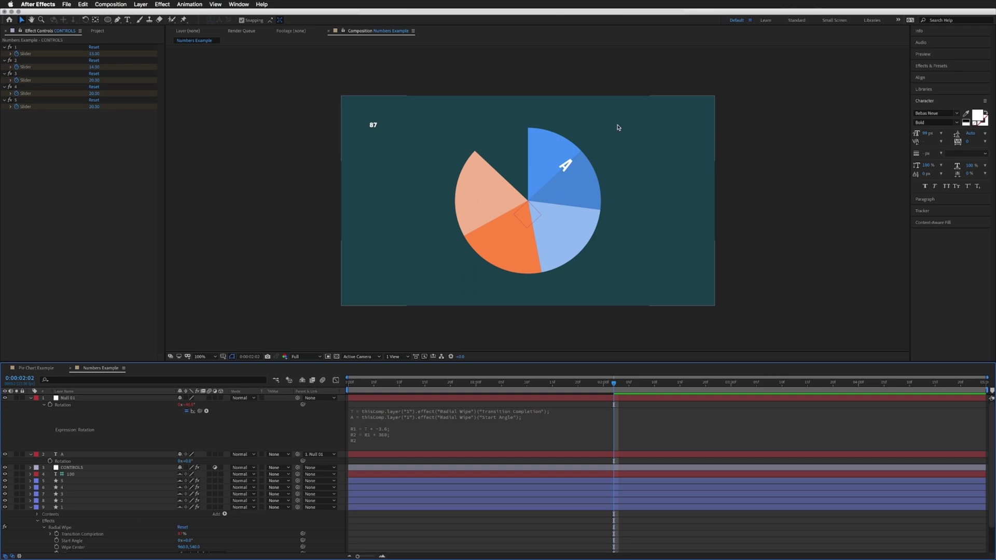
Change the R2 line of the rotation expression to (R1 + 360) /2 and apply it.
click(410, 441)
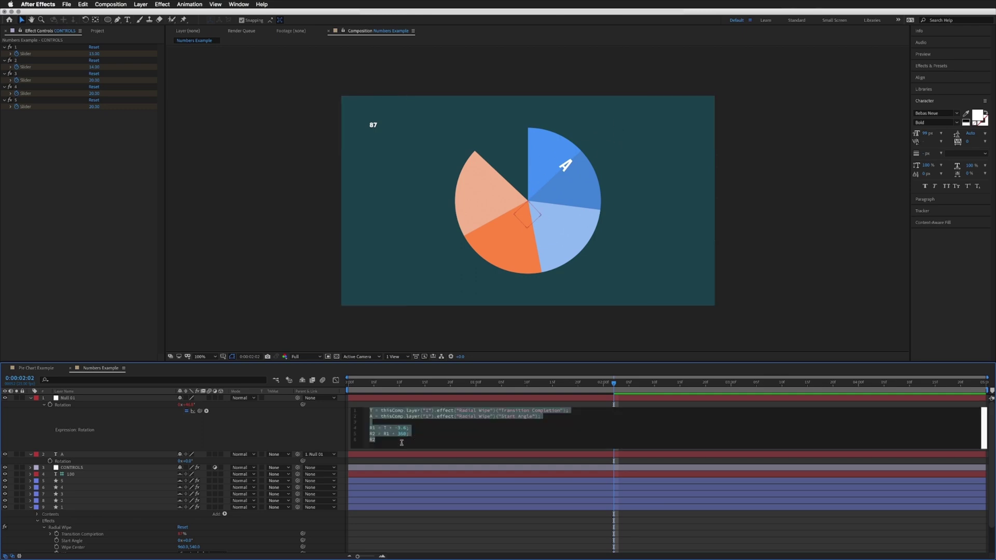
click(401, 443)
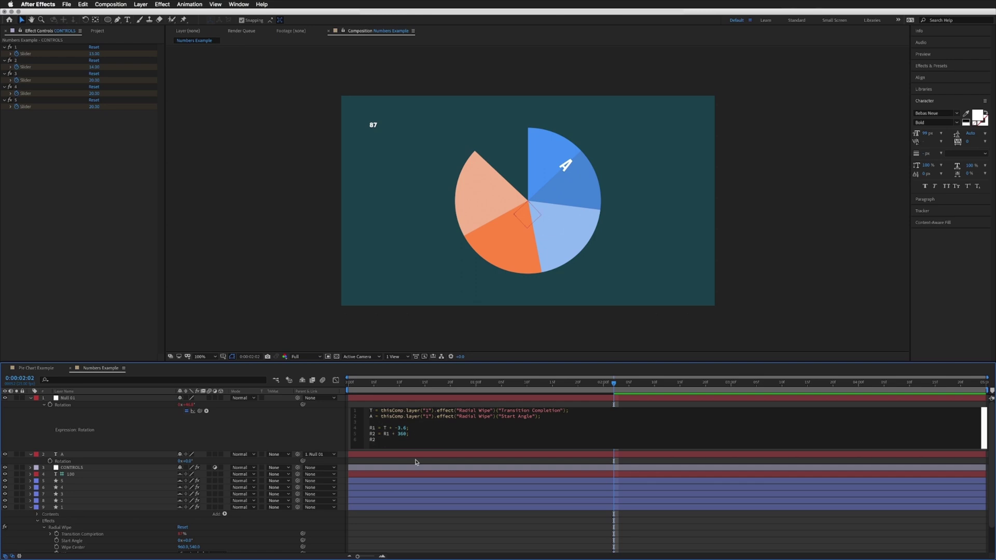
text(()
key(BackSpace)
key(Right)
key(Right)
key(Right)
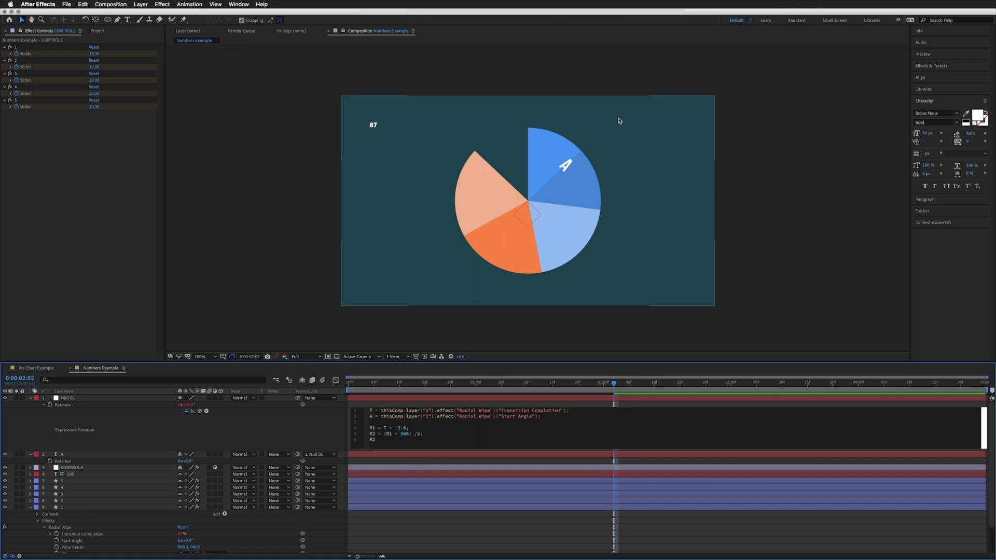
click(406, 405)
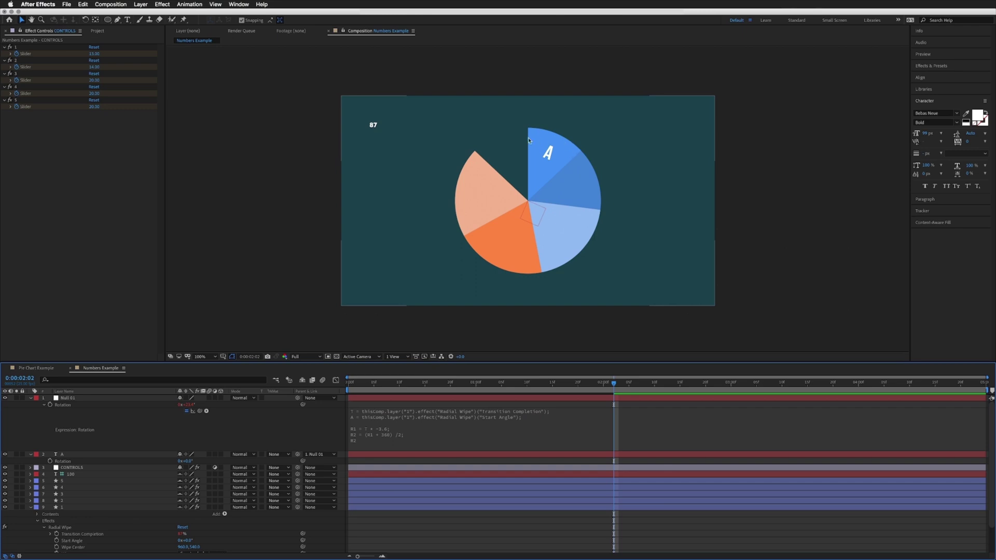
Test the rotation expression by trying 24, 34 and 16 on slider 1 of the CONTROLS layer, leaving it at 17.
click(72, 469)
click(94, 54)
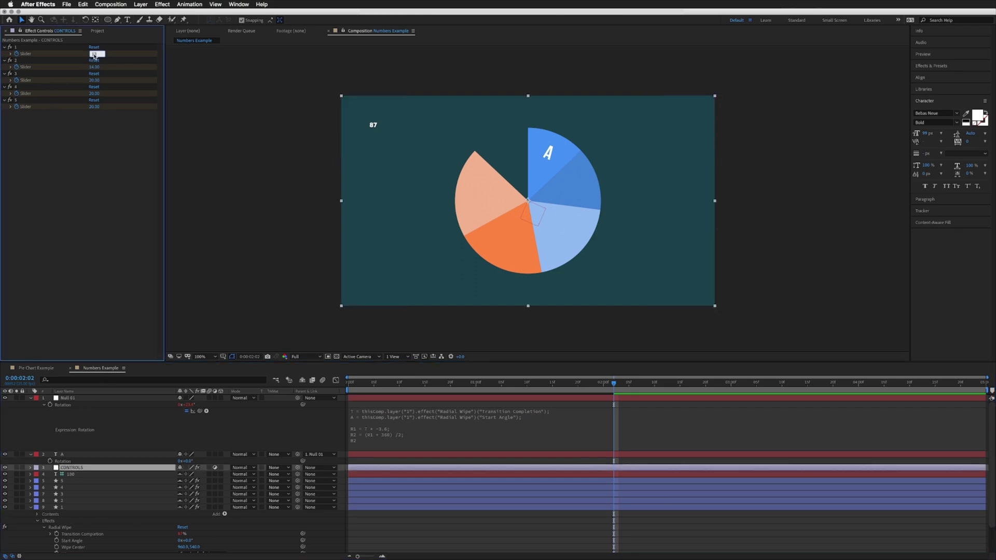
text(34)
key(Return)
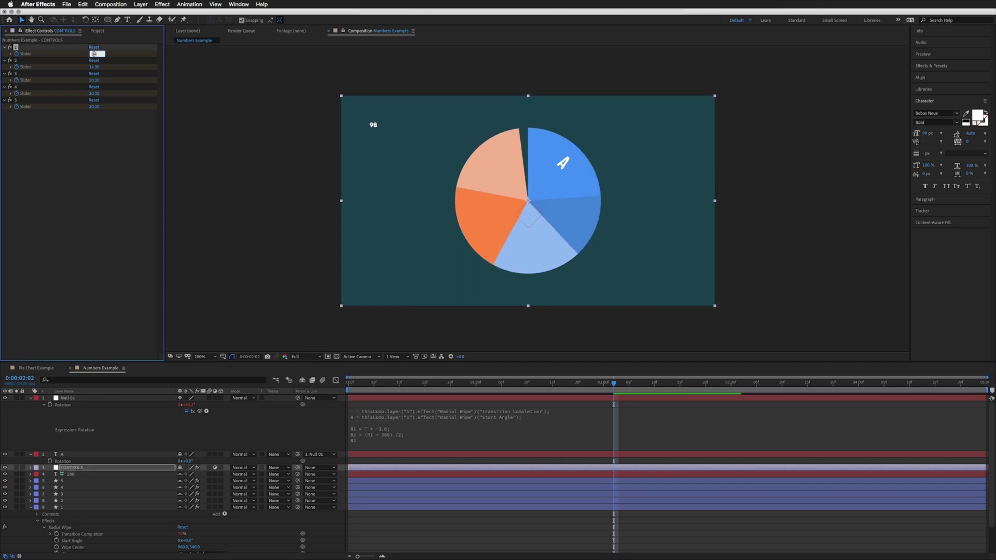
text(10)
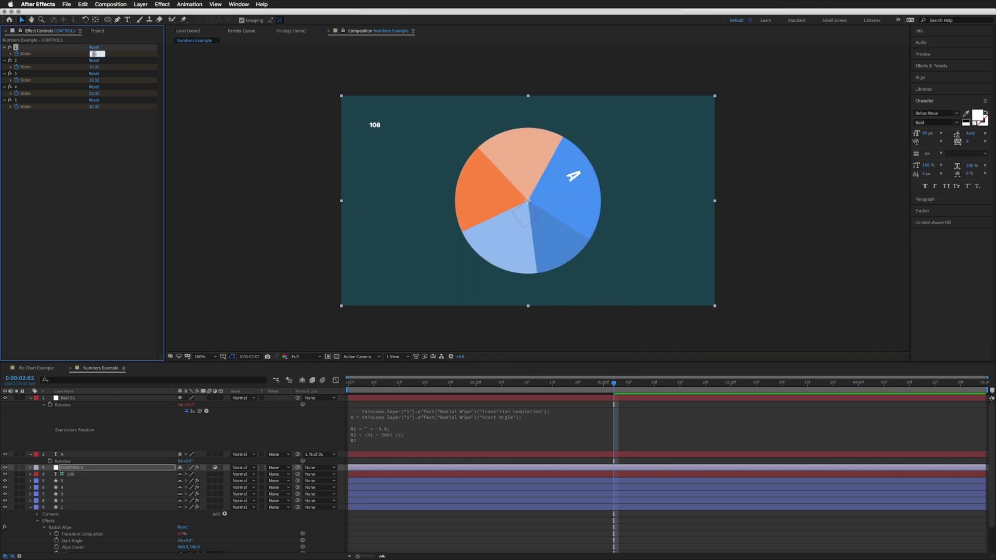
key(Return)
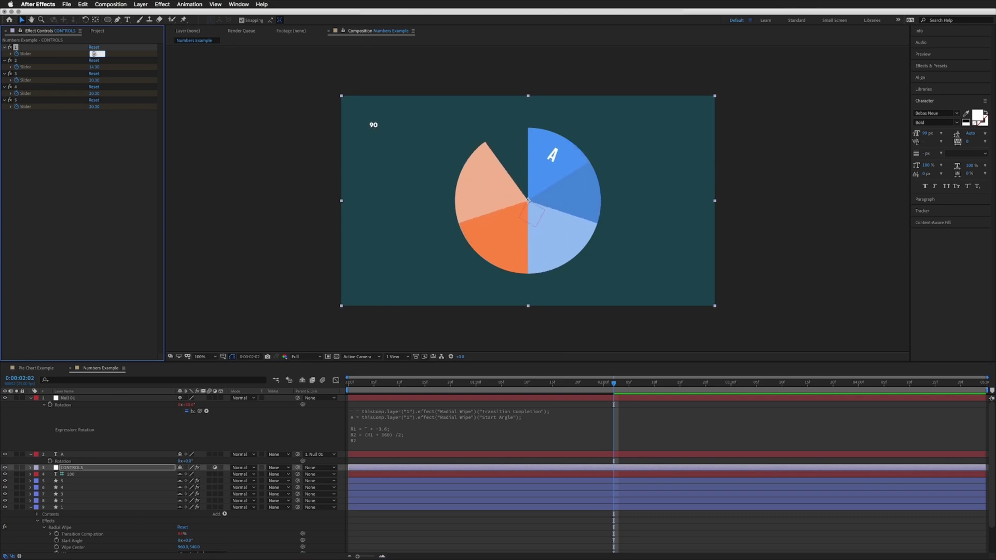
click(435, 421)
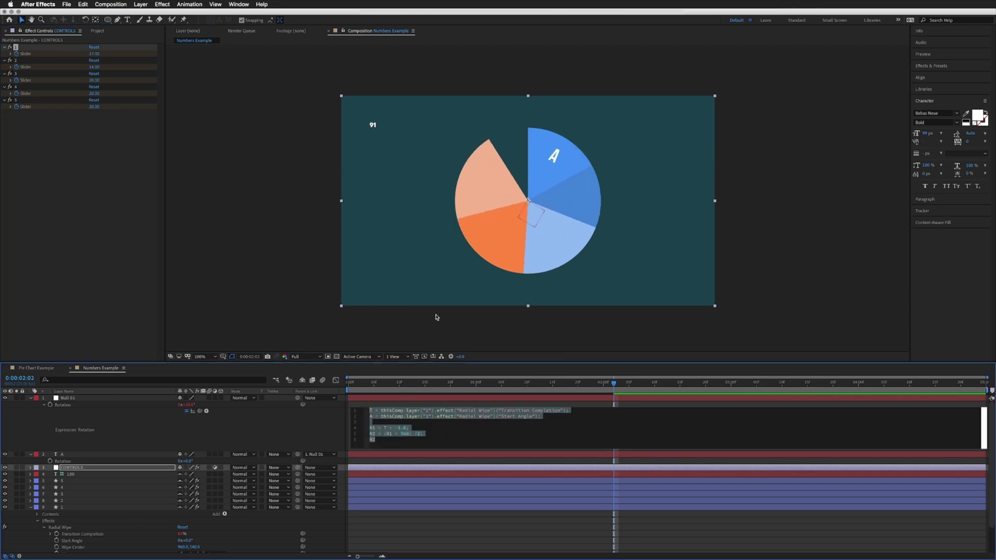
click(252, 390)
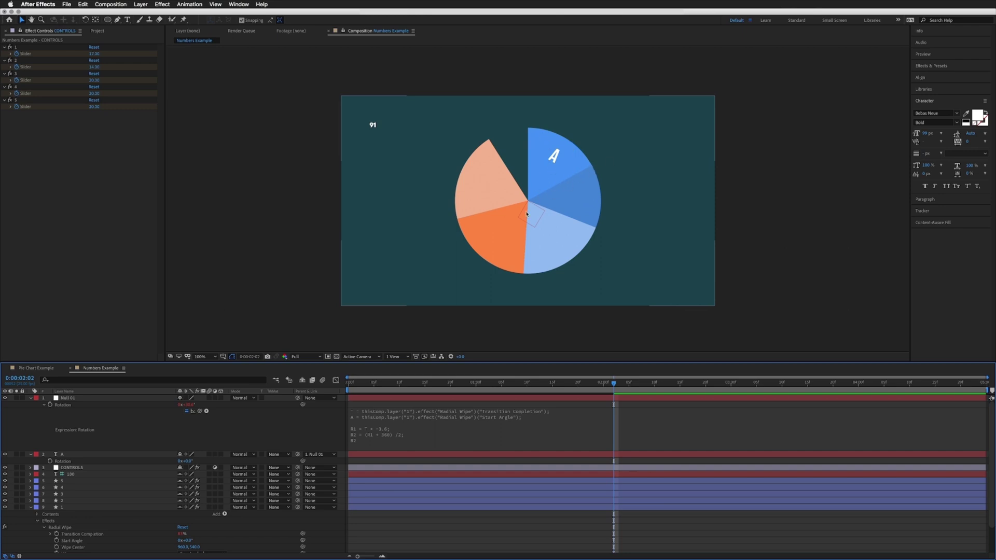
Add + A to the R2 line of Null 01's rotation expression so it reads (R1 + 360) /2 + A, and apply it.
click(434, 434)
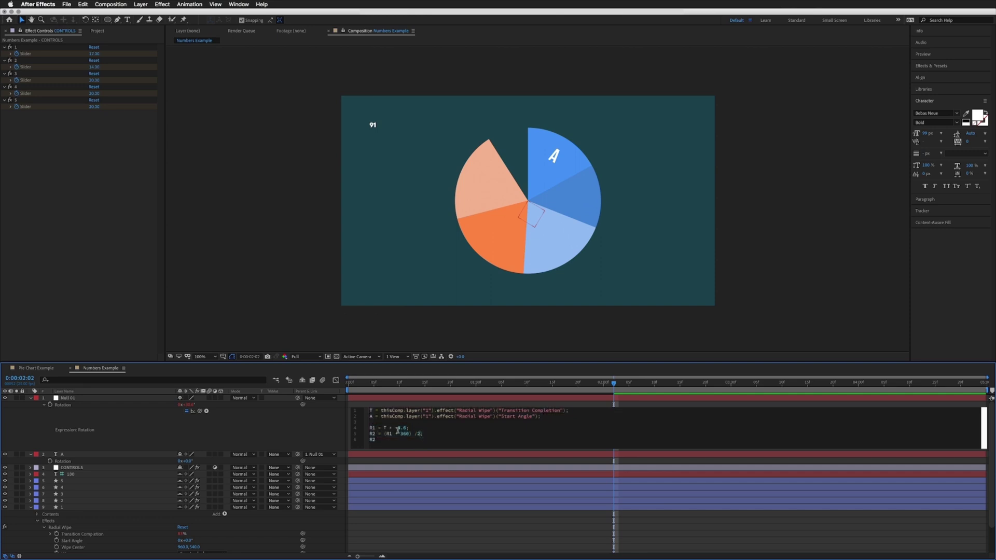
double_click(407, 433)
click(410, 433)
text())
double_click(426, 416)
click(421, 397)
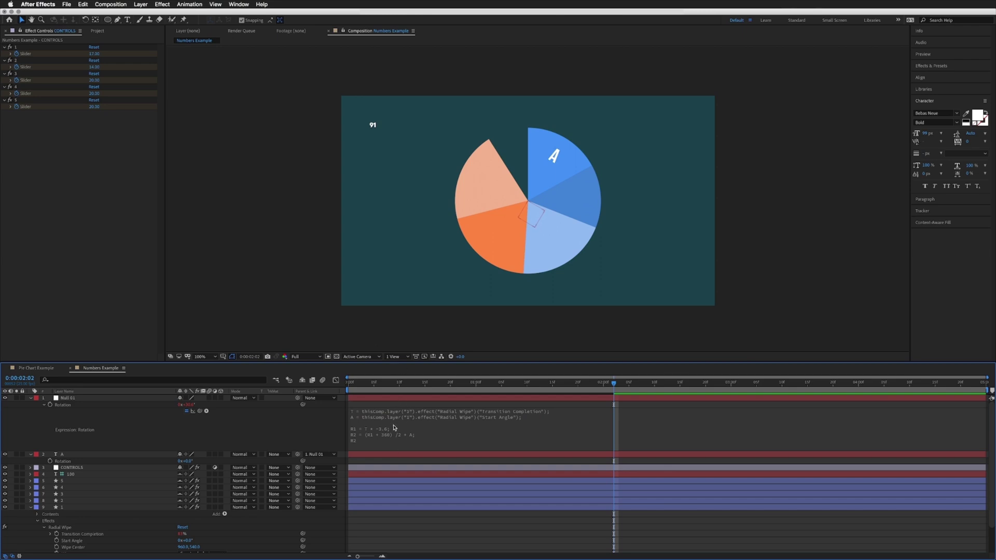
Collapse Null 01 and duplicate it together with its A text layer.
click(391, 398)
click(30, 398)
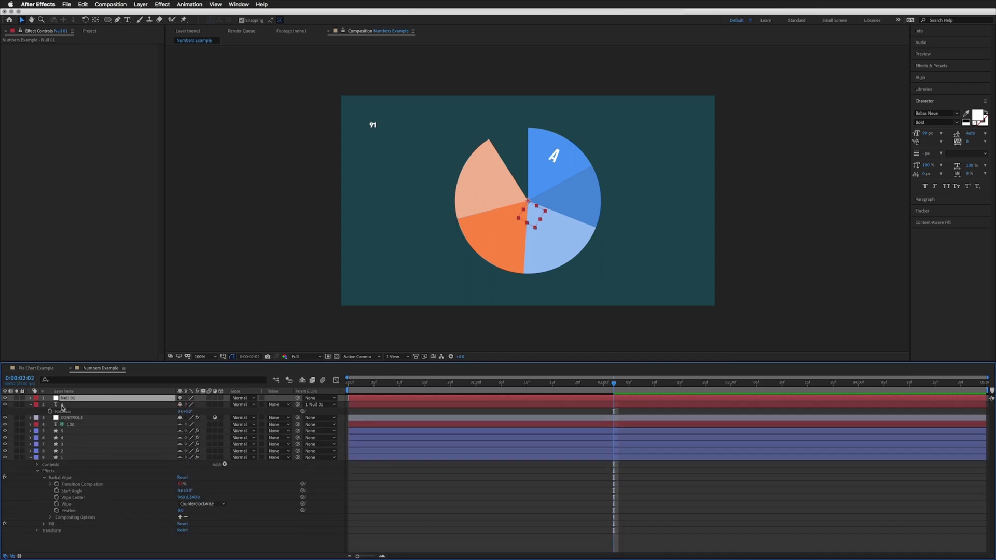
shift+click(64, 405)
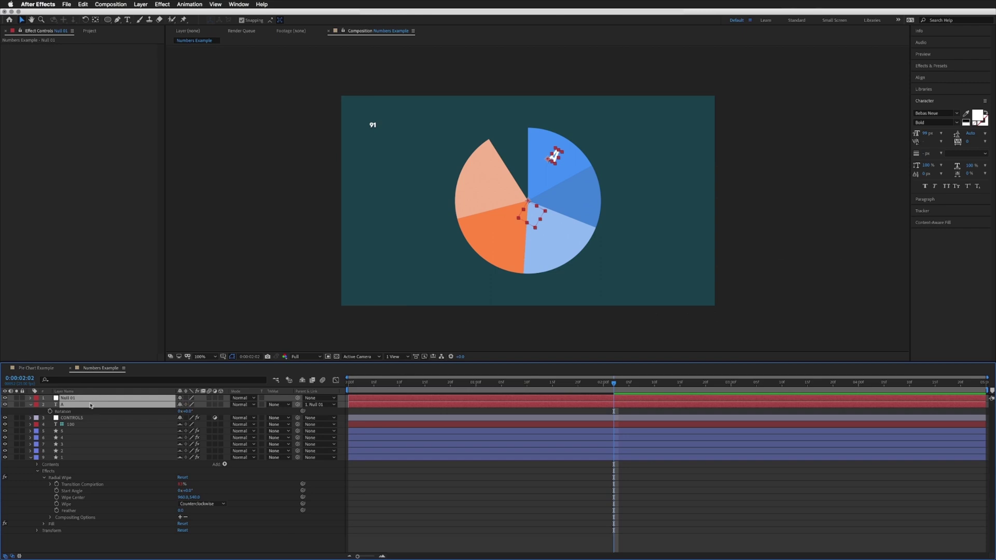
key(super+d)
drag(65, 414, 63, 406)
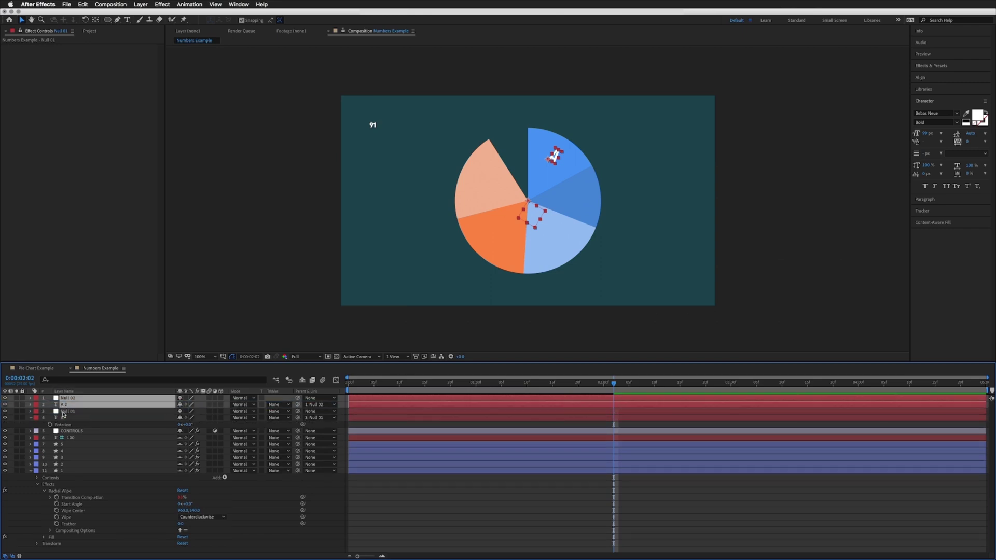
Change the duplicated text to B and move it onto the second slice of the pie.
click(65, 405)
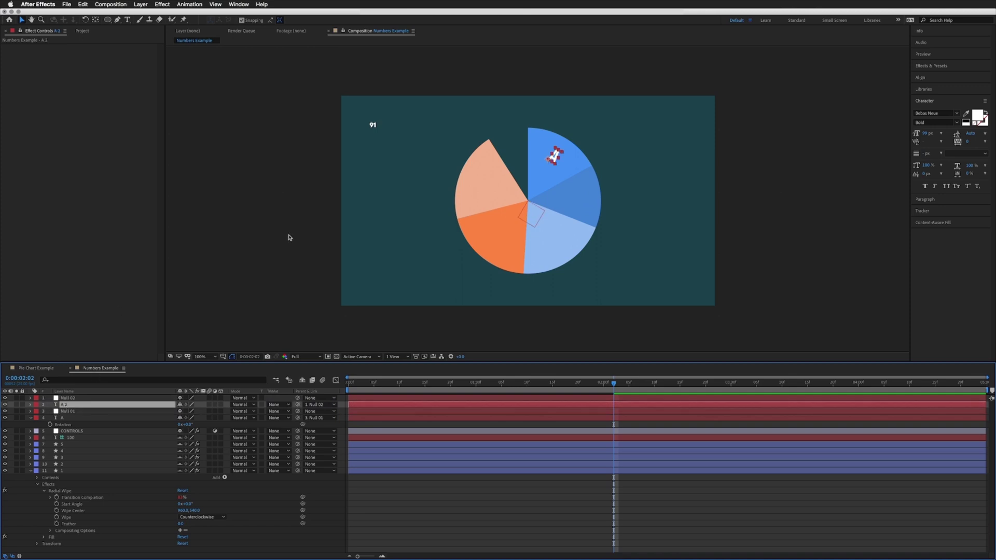
double_click(553, 156)
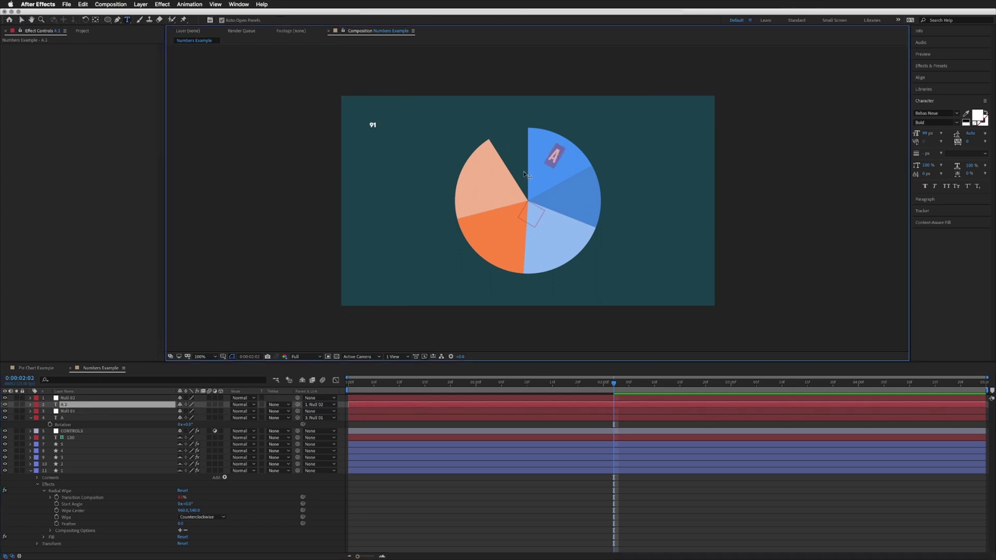
text(B)
click(87, 406)
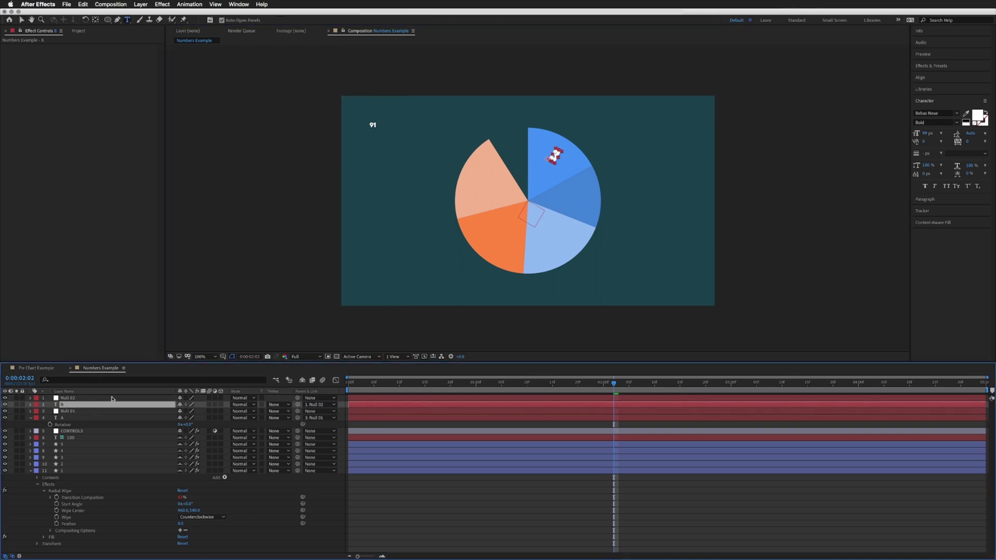
key(v)
click(553, 159)
drag(553, 158, 580, 196)
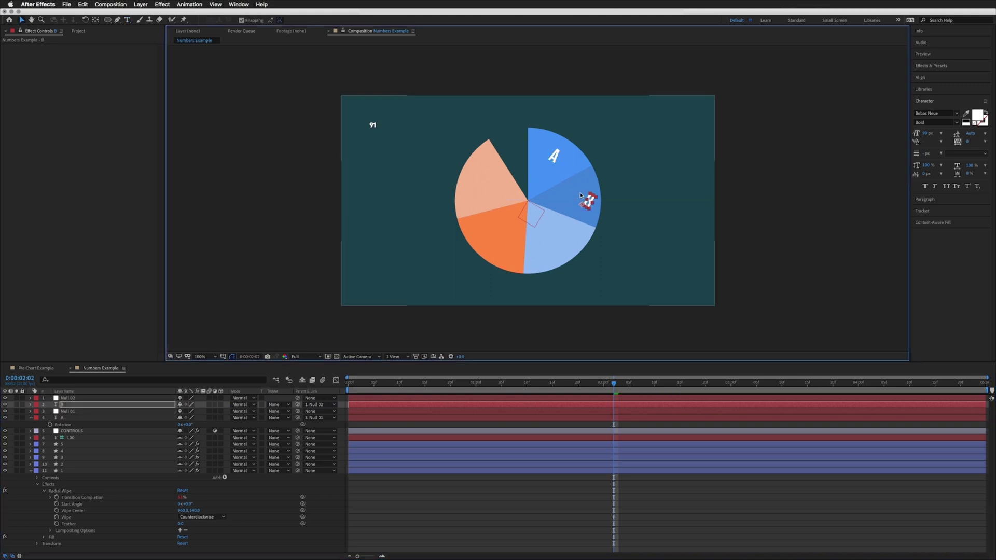
key(Up)
key(Up)
key(Up)
key(Up)
key(Up)
key(Up)
key(Up)
key(Up)
key(Up)
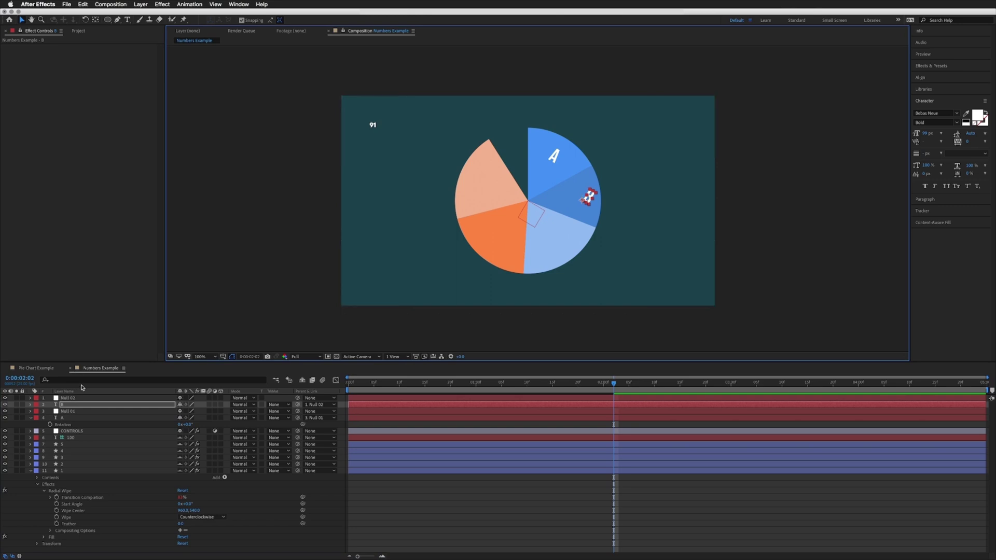
Point both layer references in Null 02's rotation expression to layer "2" and reposition the B label in the middle of the second slice.
click(75, 433)
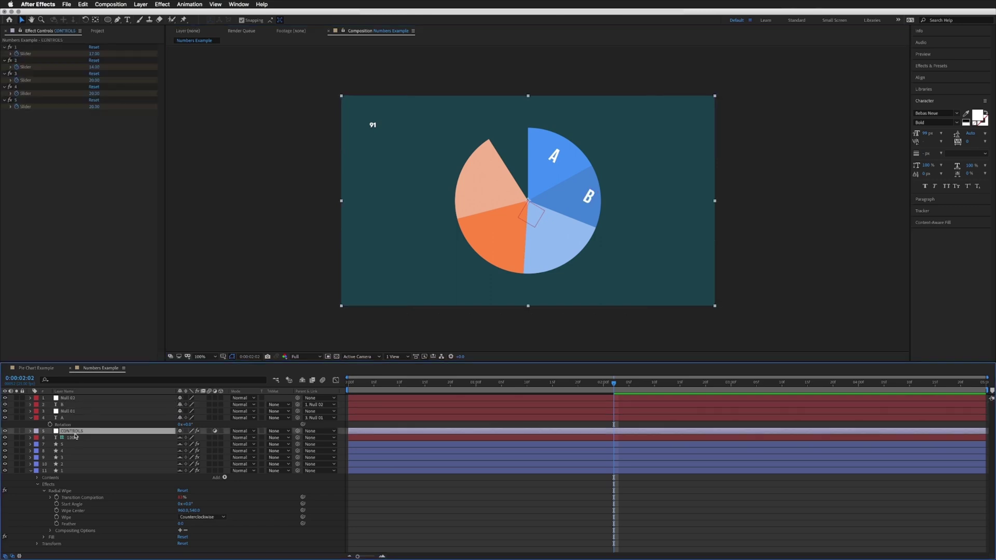
click(71, 400)
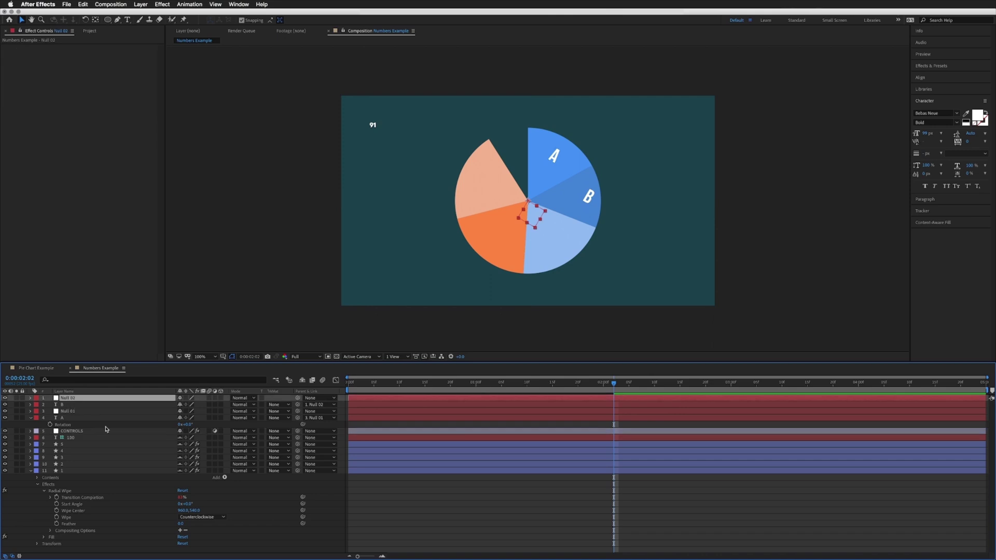
key(u)
key(u)
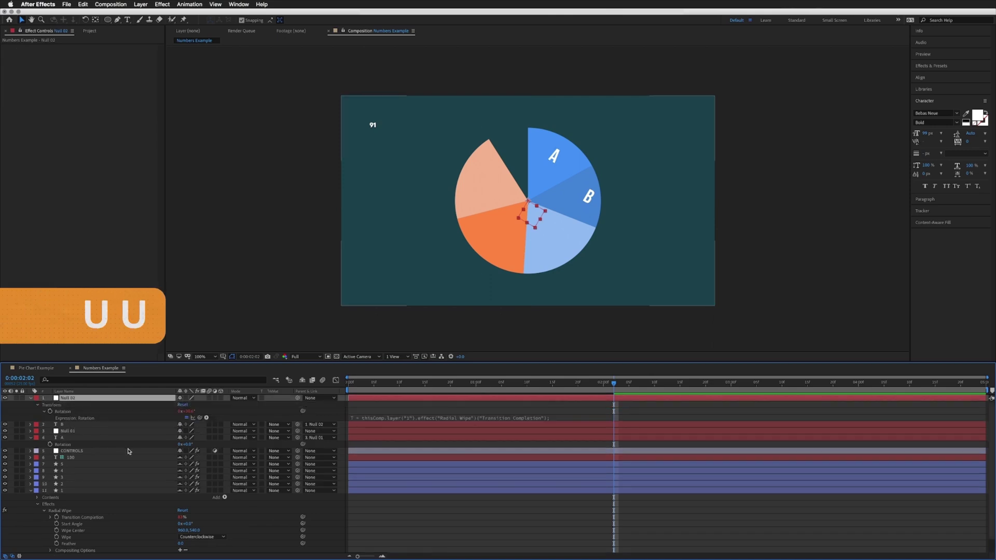
click(427, 418)
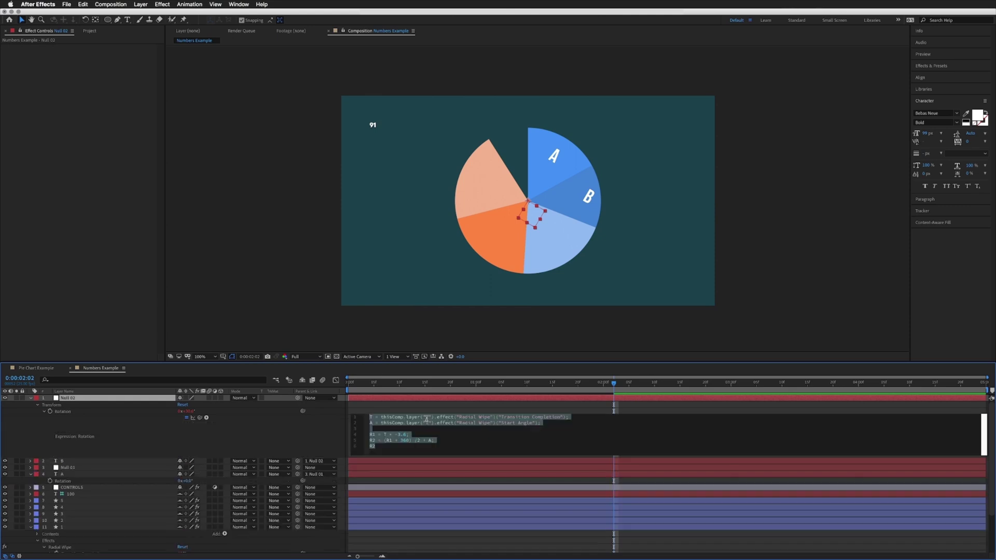
click(428, 417)
key(BackSpace)
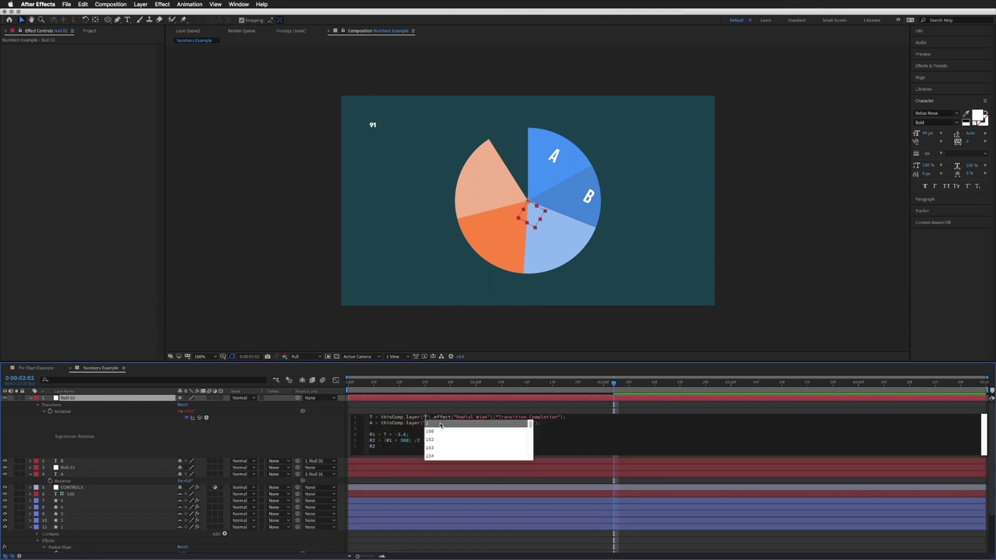
text(2)
click(428, 426)
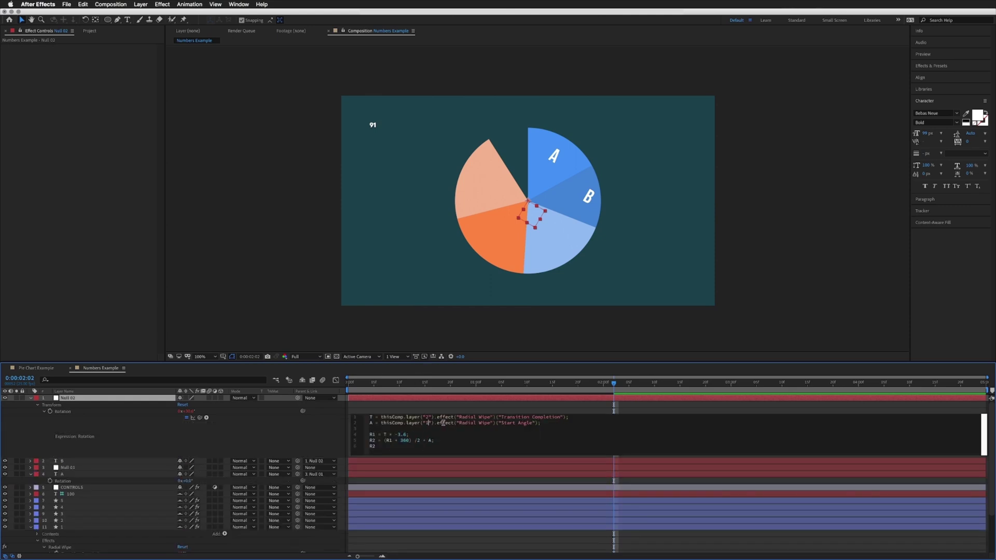
key(BackSpace)
text(2)
click(440, 408)
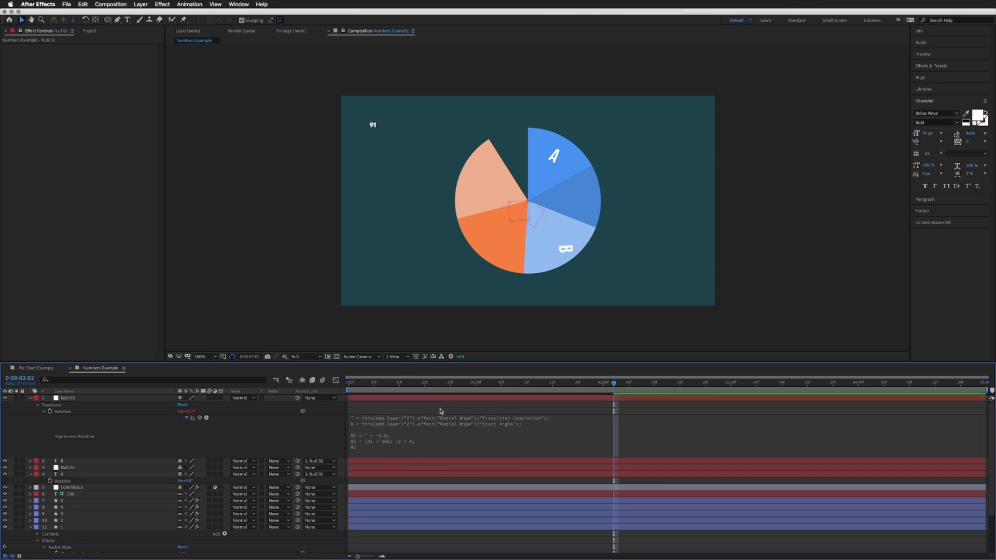
drag(564, 251, 586, 200)
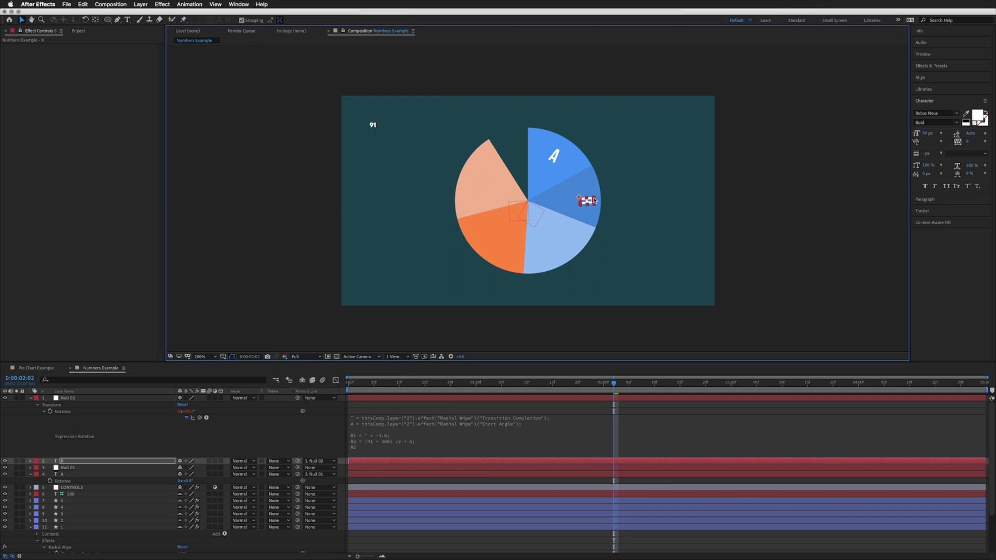
Test the B label by trying 26 and 16 on slider 2 of the CONTROLS layer, and set it to 23.
click(75, 488)
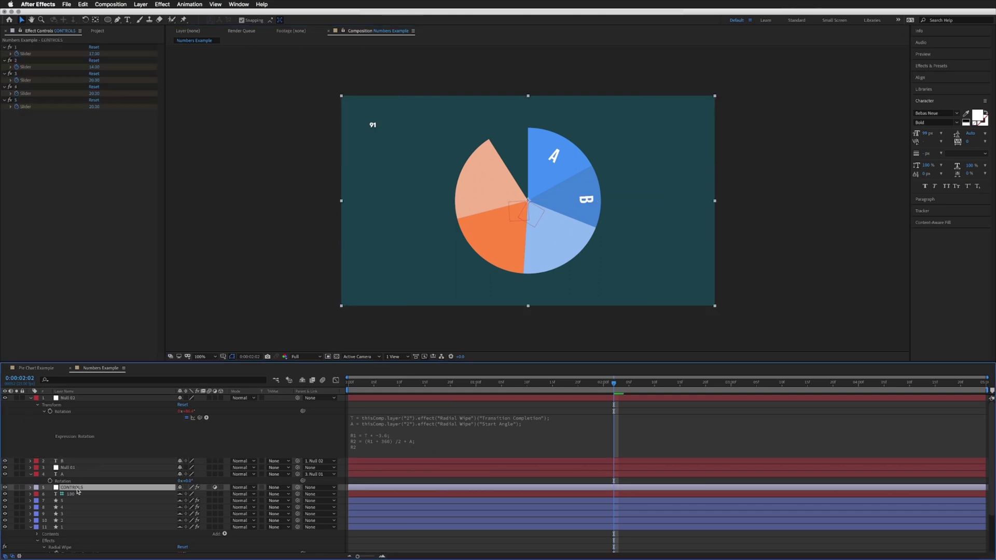
click(94, 67)
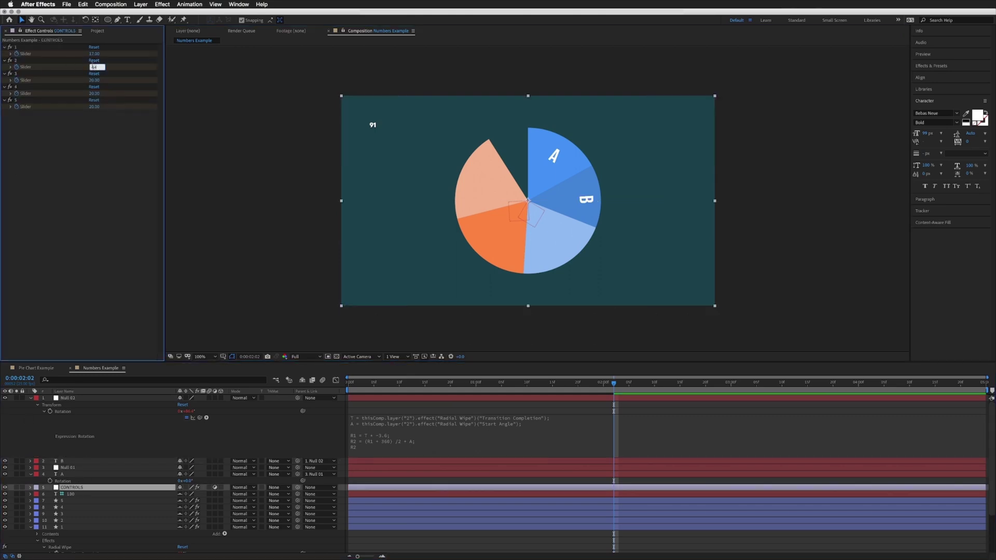
text(26)
key(Return)
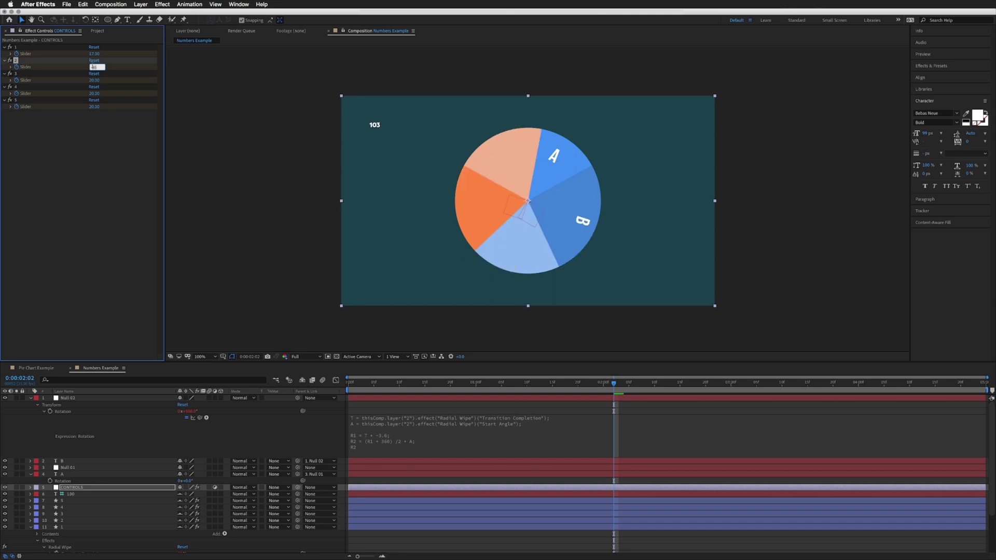
text(16)
key(Return)
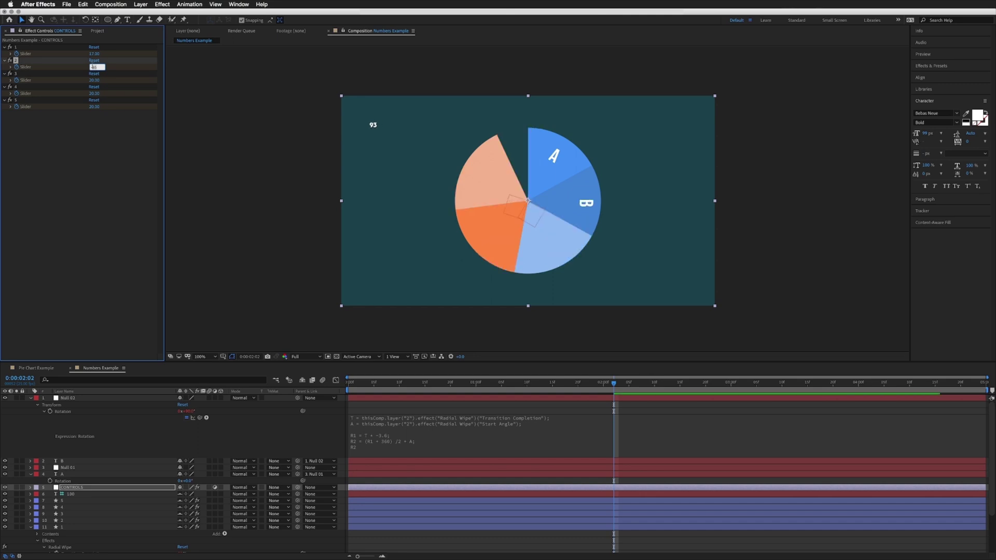
text(23)
key(Return)
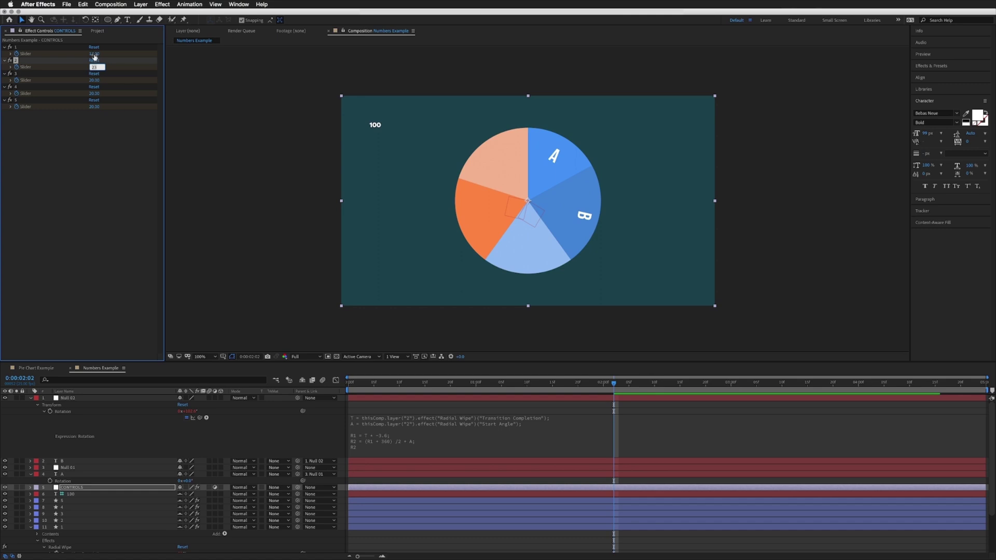
Step slider 1 on the CONTROLS layer up and down to test both labels, and leave it at 16.
click(94, 55)
key(Up)
key(Up)
key(Up)
key(Up)
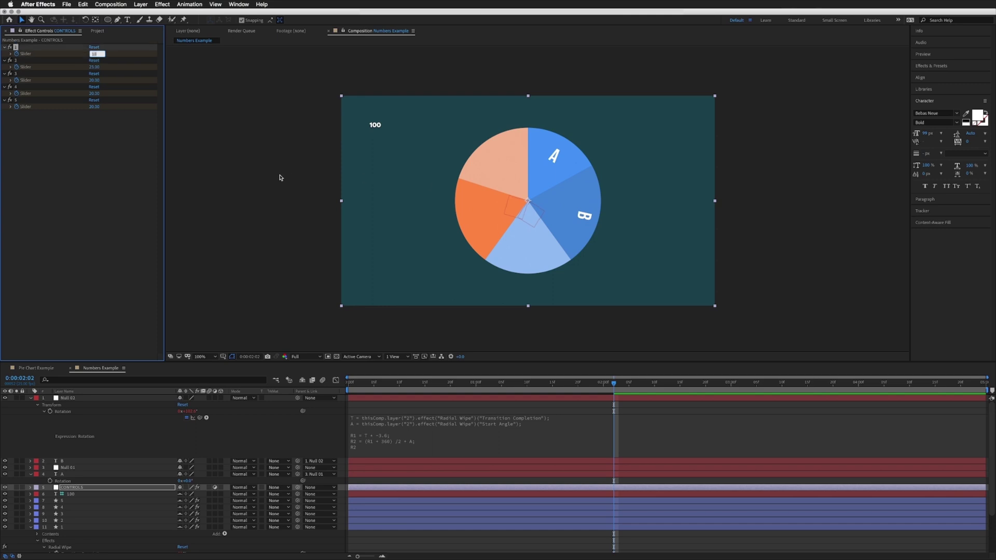
key(Down)
key(Down)
key(Down)
key(Down)
key(Down)
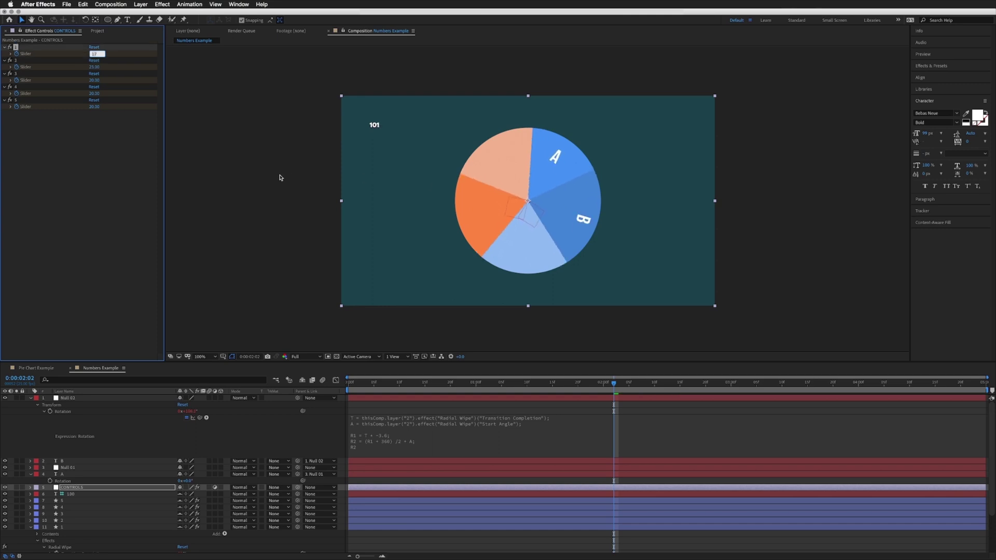
key(Down)
key(Down)
key(Down)
key(Down)
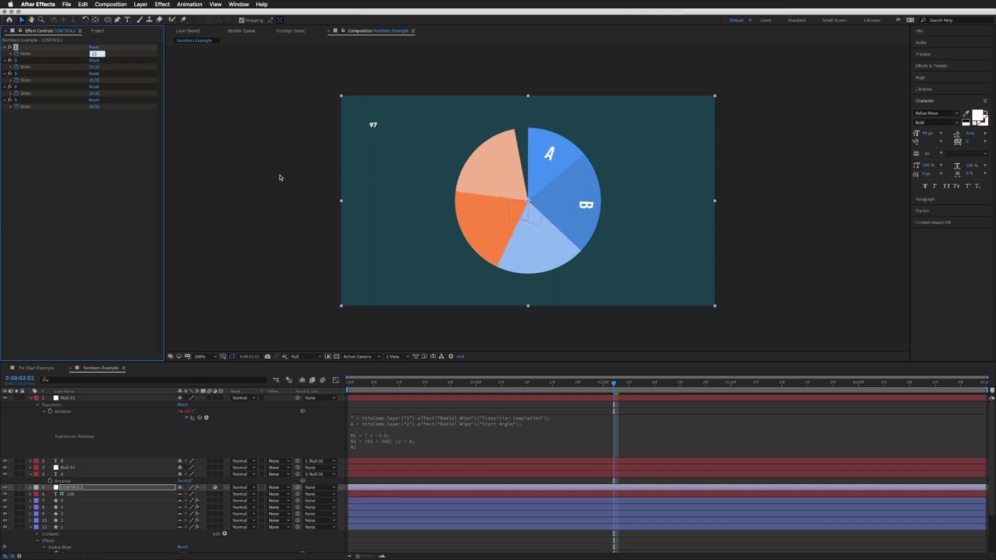
key(Up)
key(Up)
key(Up)
key(Up)
key(Return)
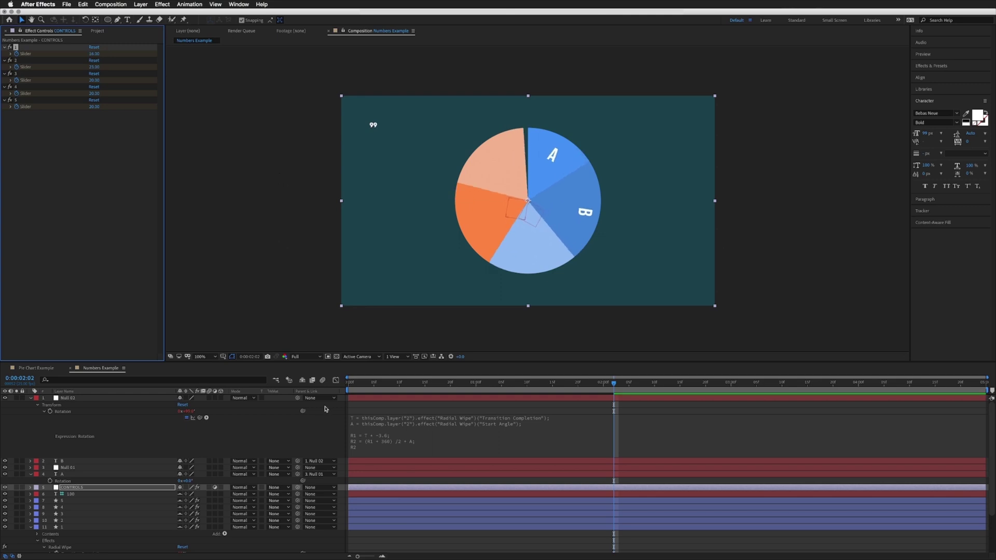
Collapse Null 02's properties and expand the Text properties of the A label layer to reach its Source Text.
click(30, 398)
click(62, 398)
shift+click(61, 404)
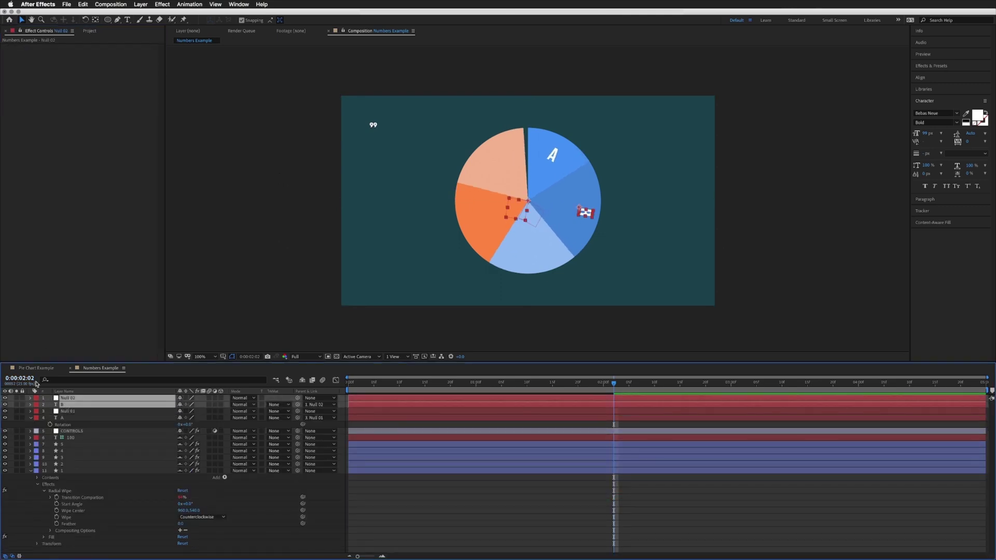
click(69, 419)
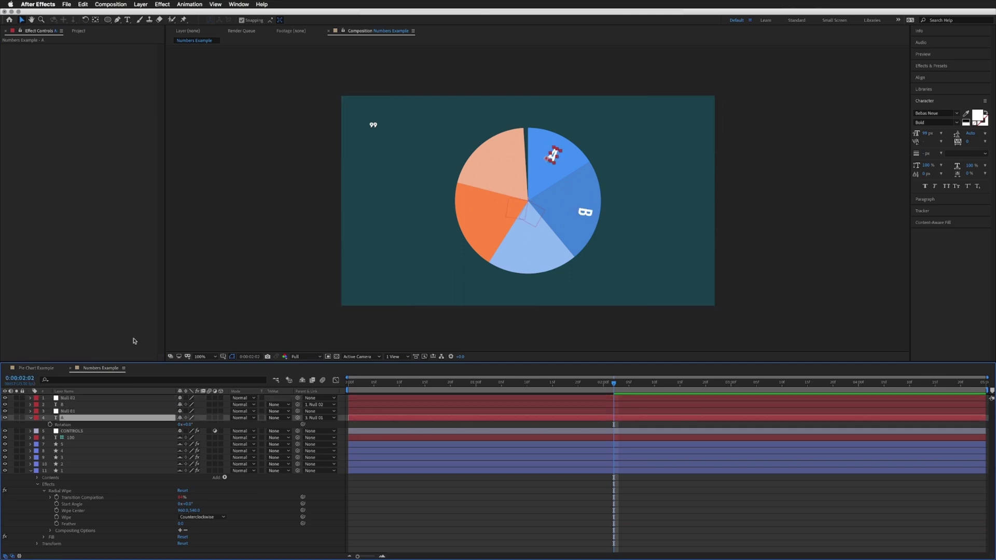
click(30, 418)
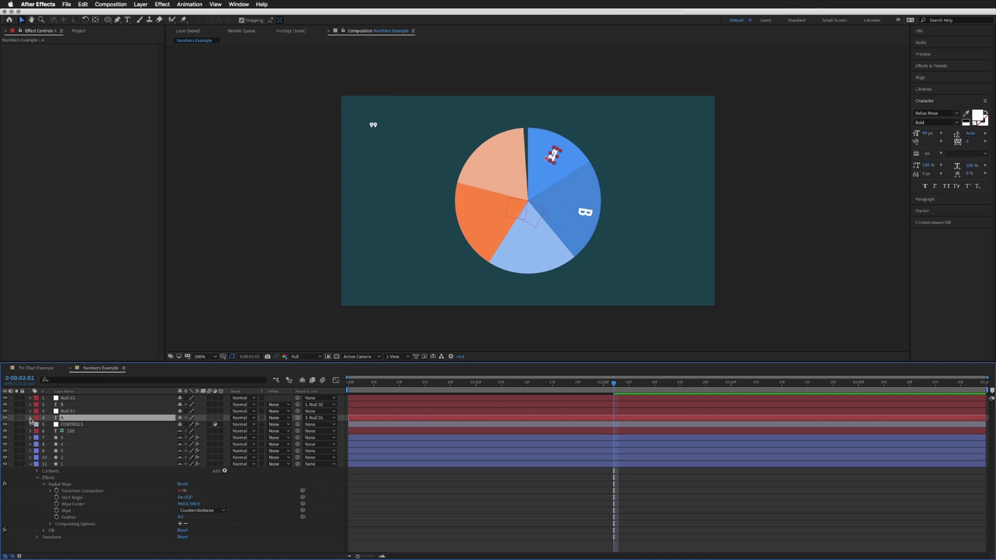
click(30, 419)
click(38, 432)
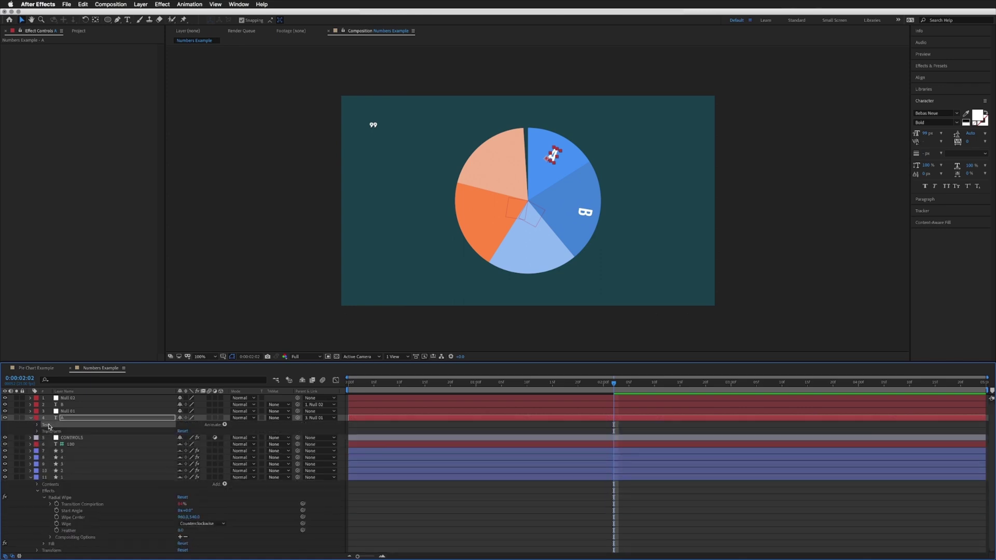
click(37, 425)
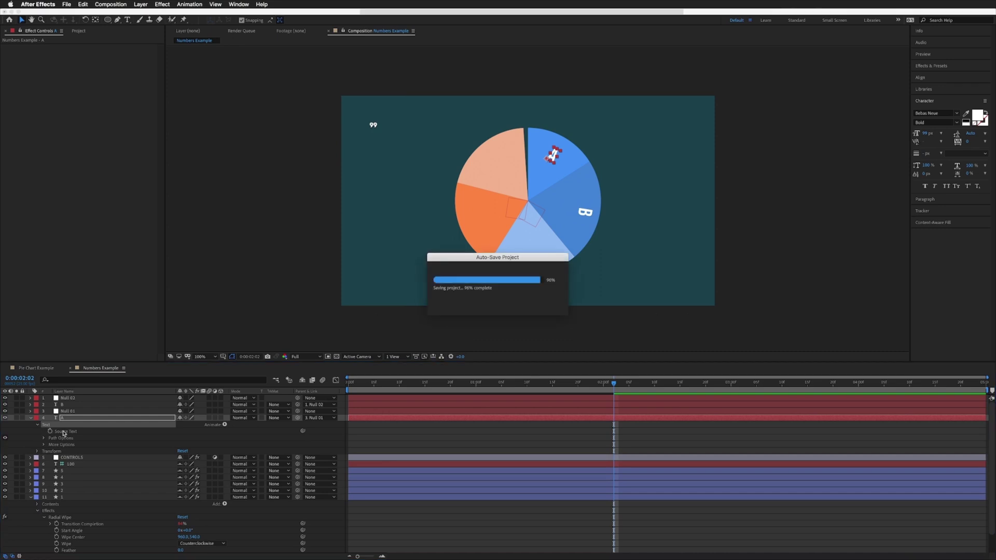
Add an expression to the A label's Source Text that links it to slider 1 on the CONTROLS layer.
click(41, 458)
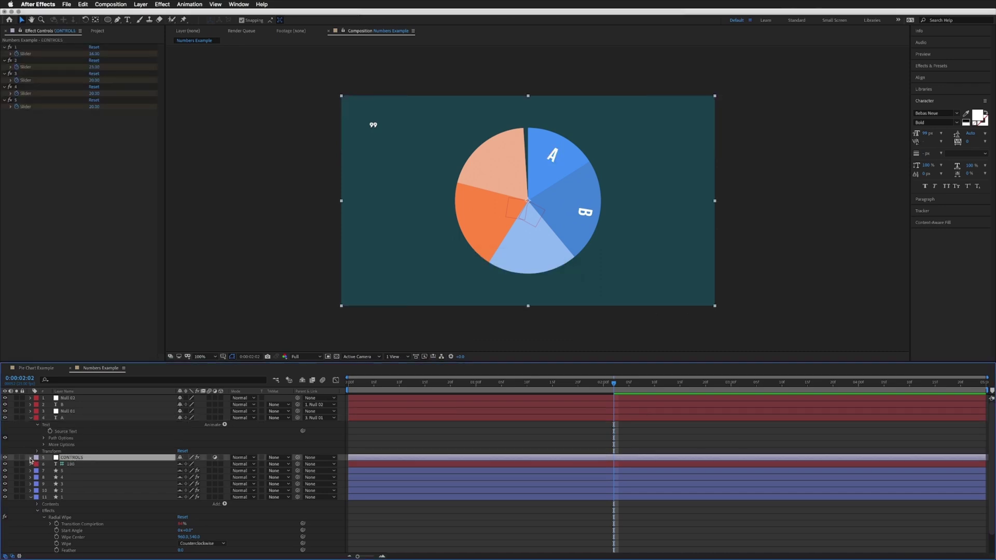
click(30, 458)
click(73, 457)
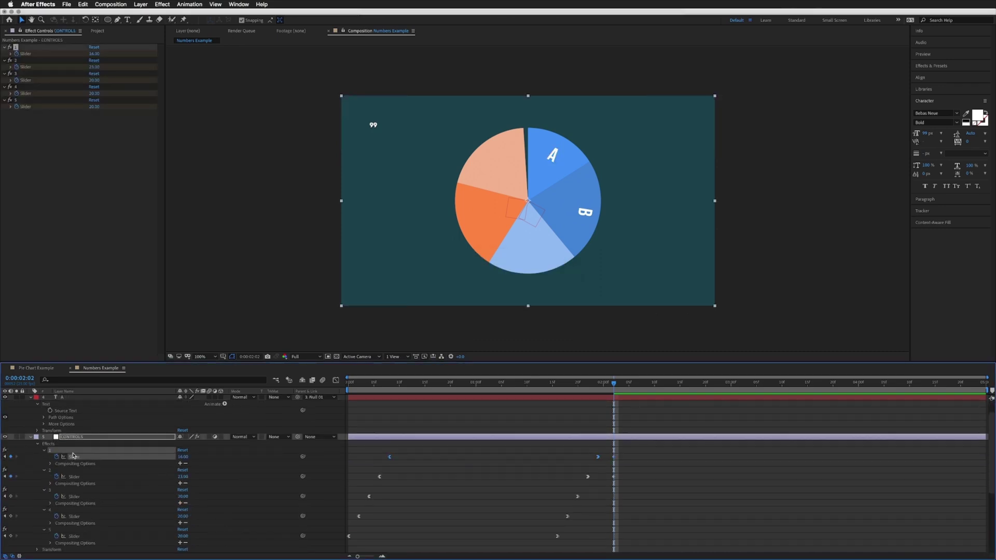
click(64, 398)
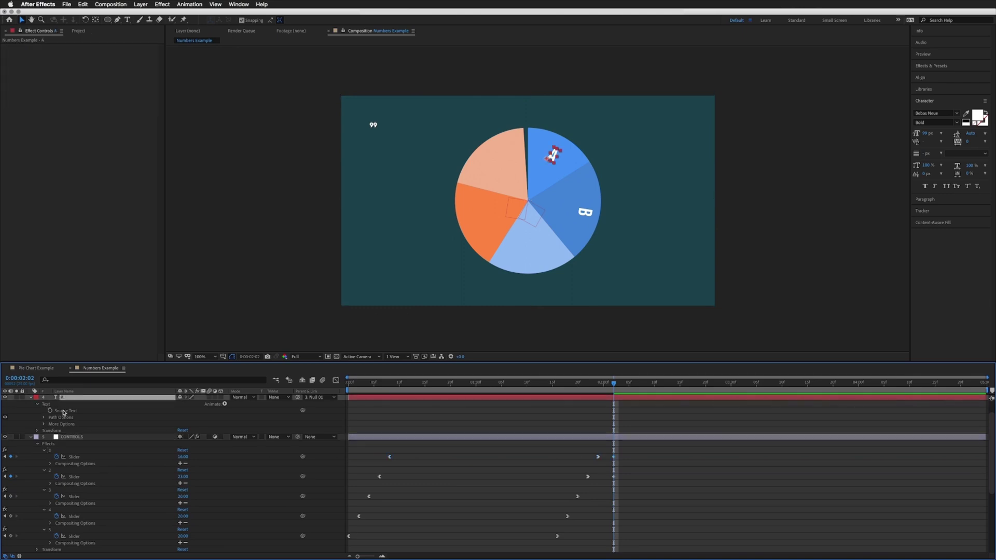
alt+click(50, 410)
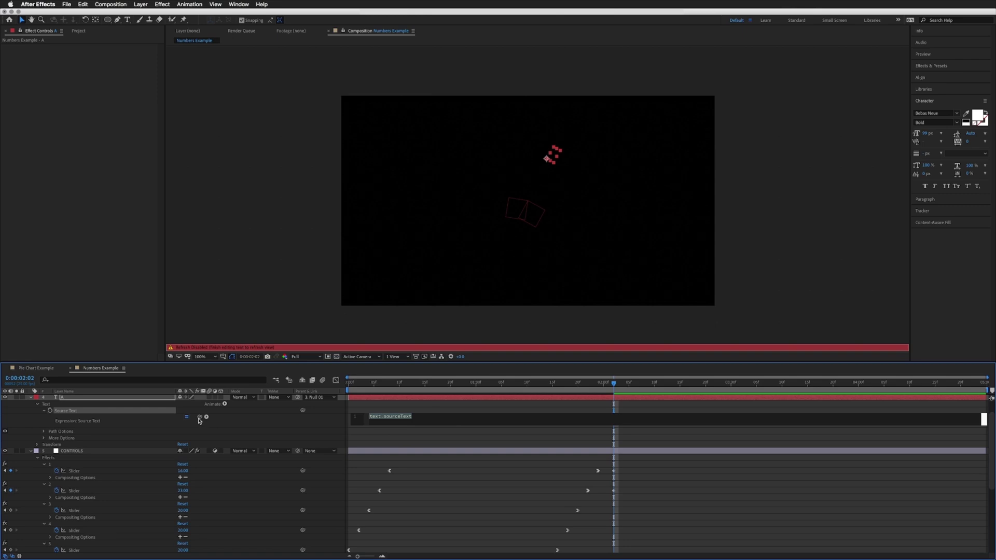
drag(199, 416, 82, 474)
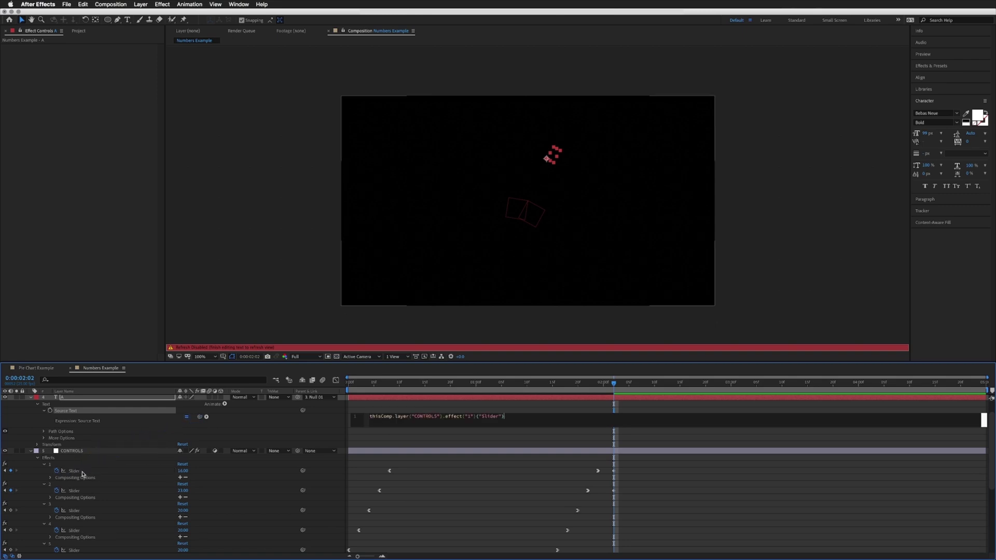
click(376, 410)
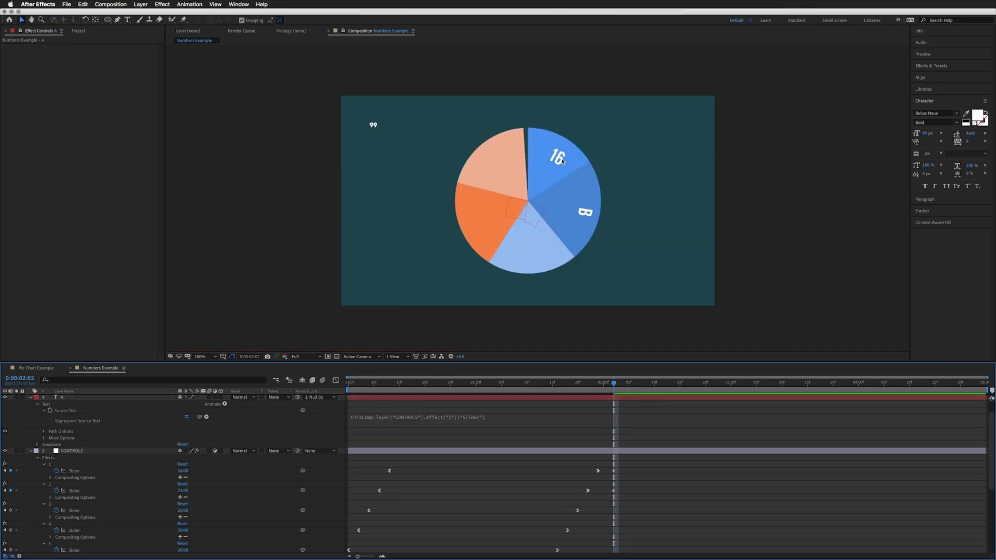
Go two frames forward to 0:00:02:04 and test the linked label by stepping slider 1 down to 11 and back up to 15.
click(73, 451)
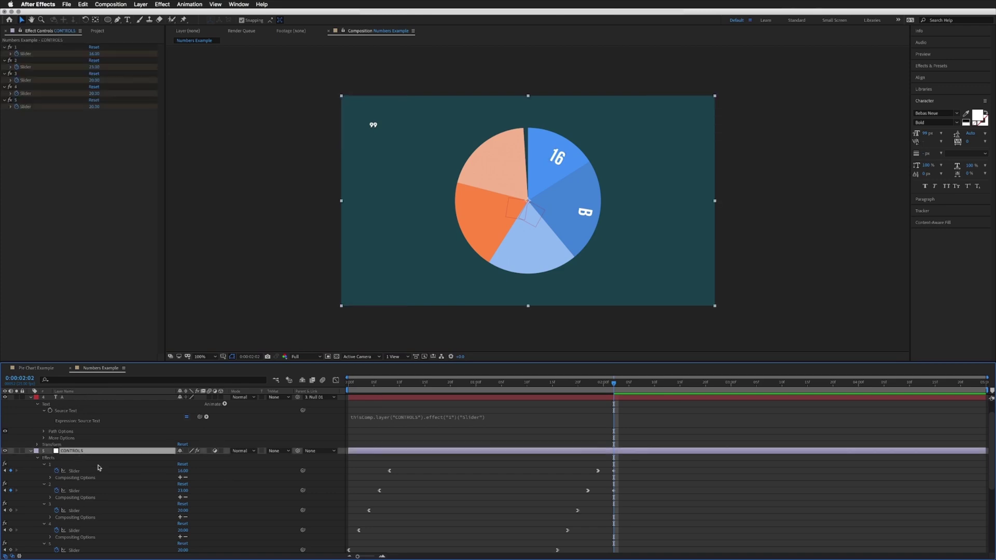
click(24, 49)
key(Page_Down)
key(Page_Down)
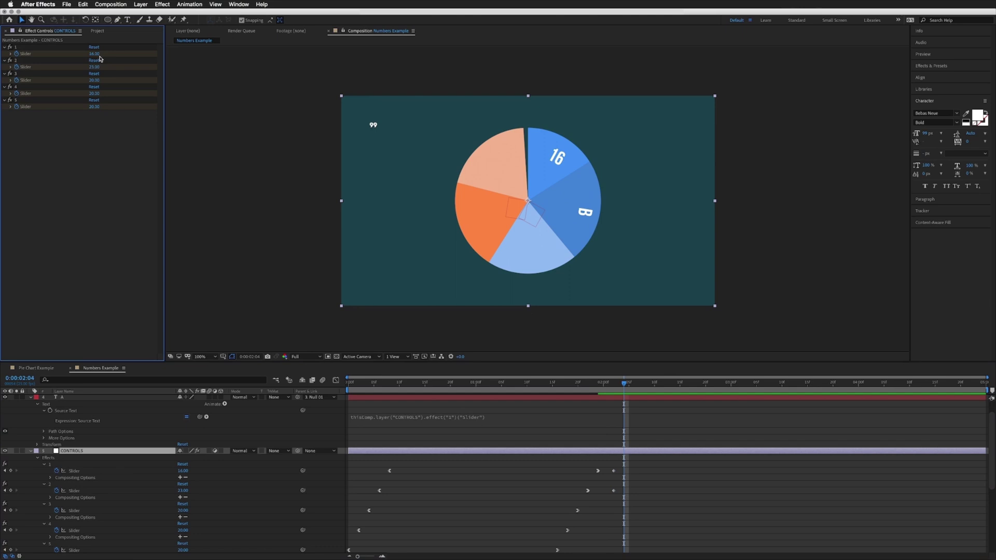
click(93, 54)
key(Up)
key(Down)
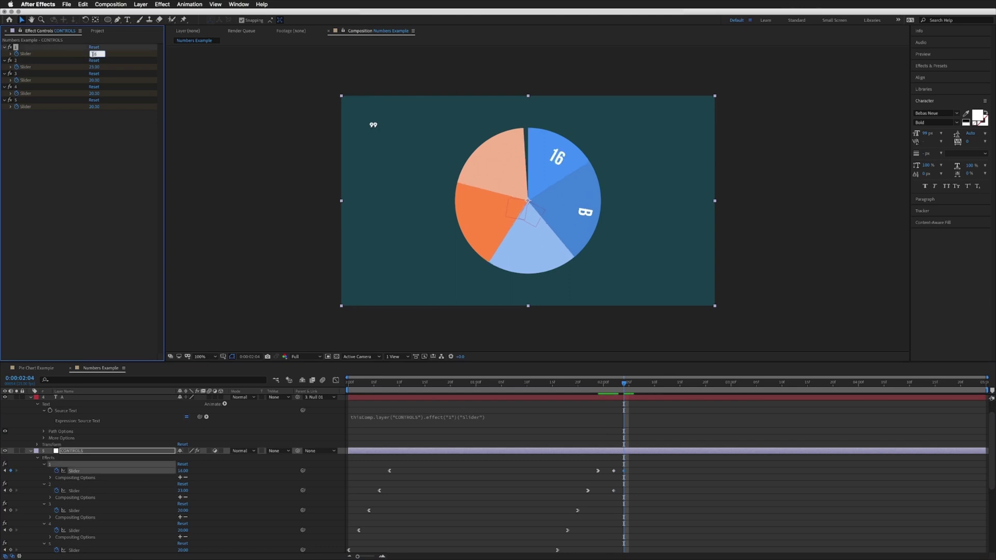
key(Up)
key(Down)
key(Down)
key(Down)
key(Down)
key(Down)
key(Down)
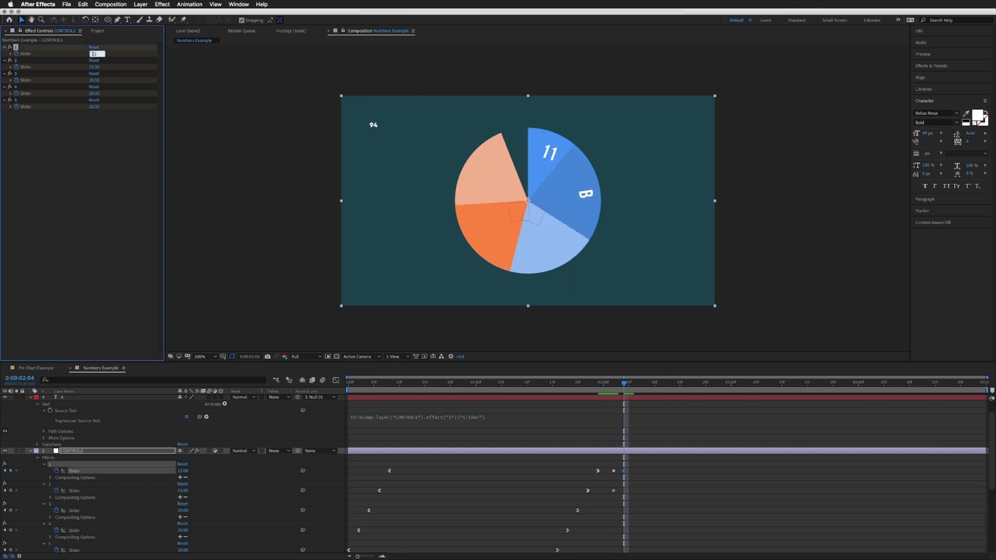
key(Up)
key(Up)
key(Up)
key(Up)
key(Return)
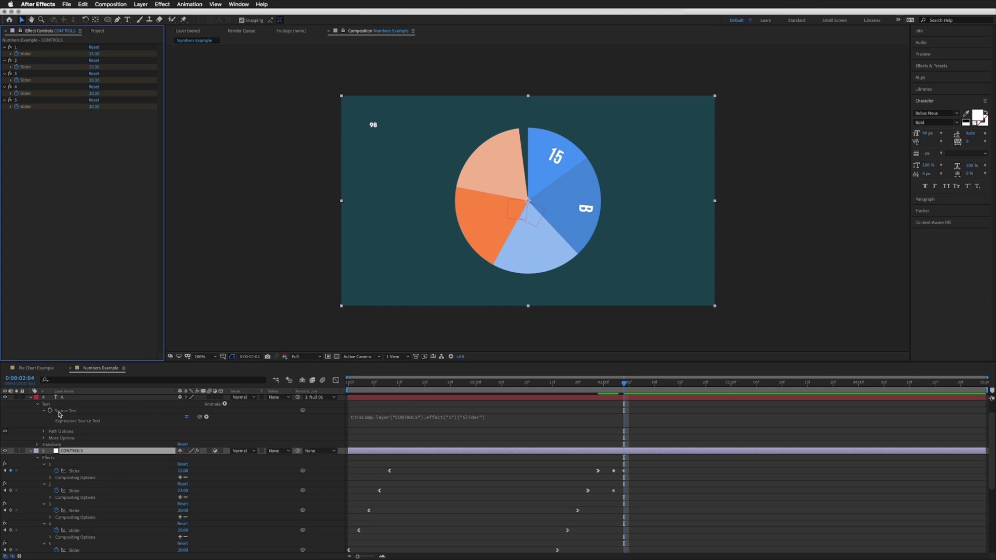
Copy the A label's Source Text with its expression onto the Source Text of the B label.
click(61, 413)
click(30, 397)
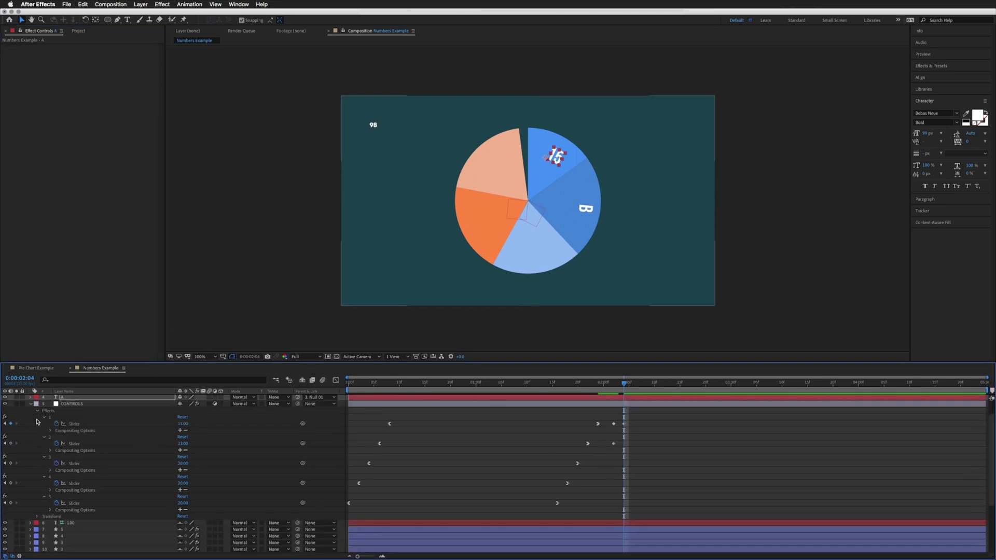
click(31, 405)
click(62, 404)
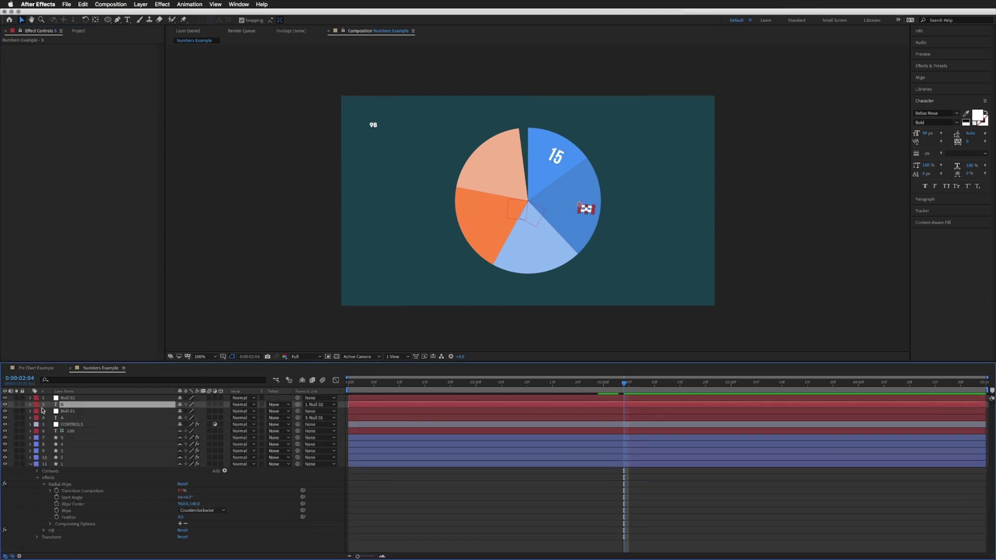
click(30, 405)
click(38, 411)
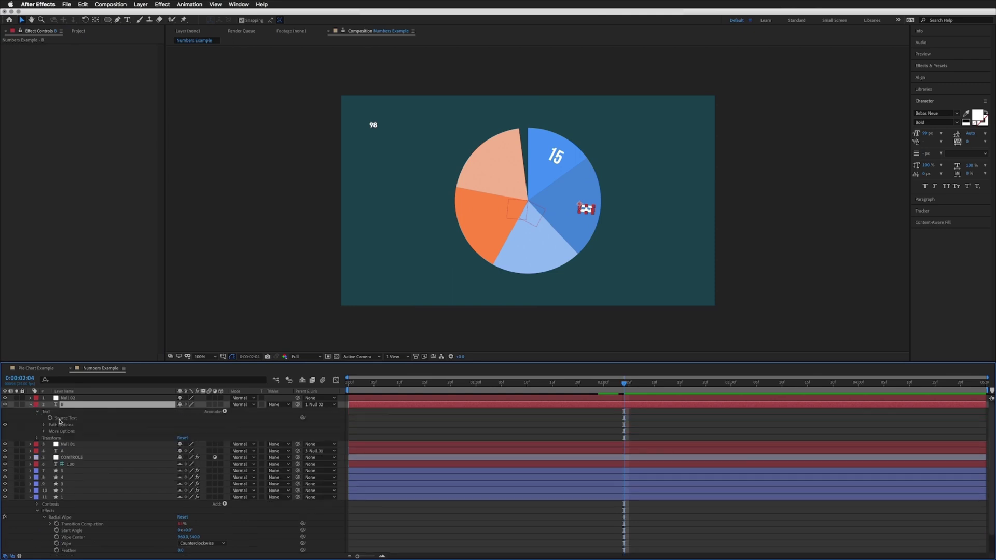
click(62, 418)
key(ctrl+v)
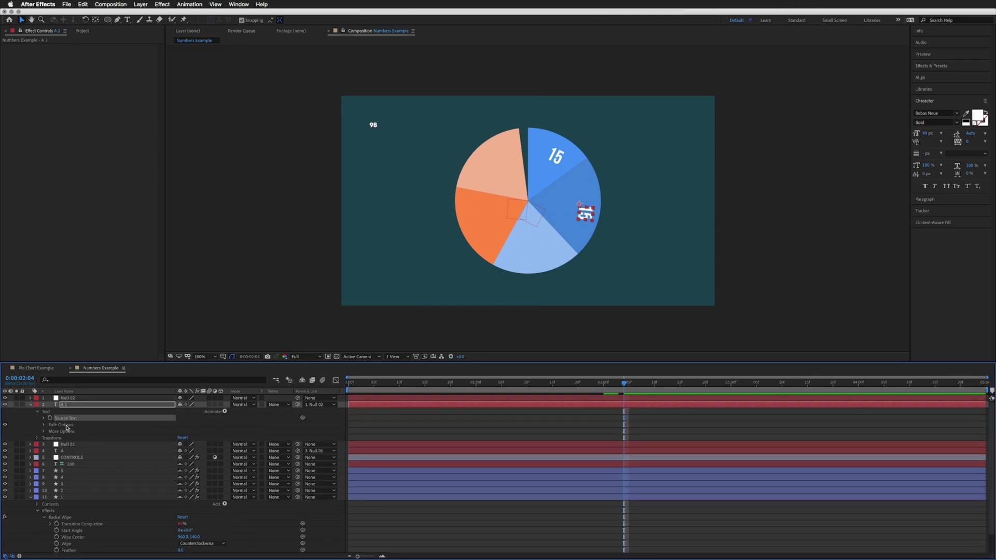
Change the effect reference in the second label's Source Text expression to "2".
click(44, 419)
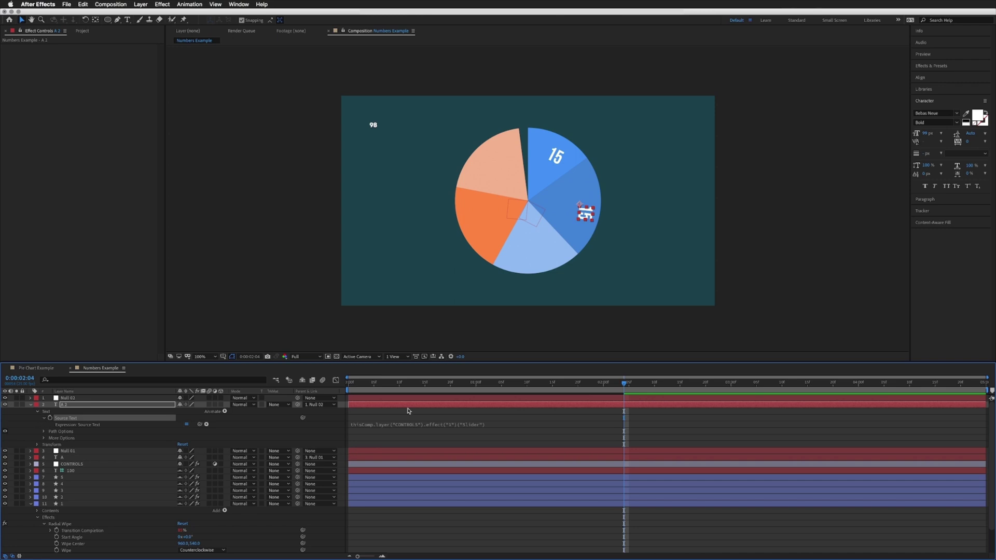
click(407, 425)
double_click(467, 423)
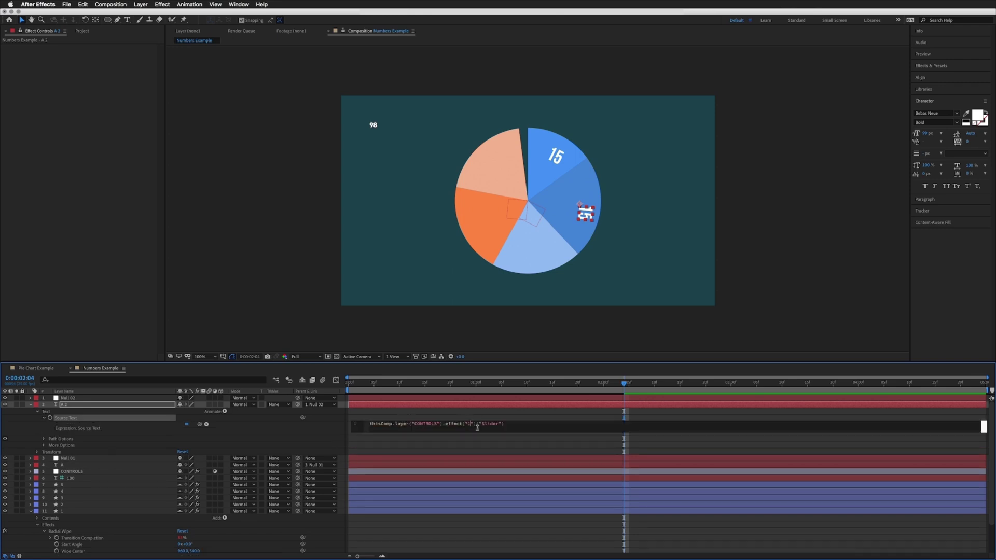
text(2)
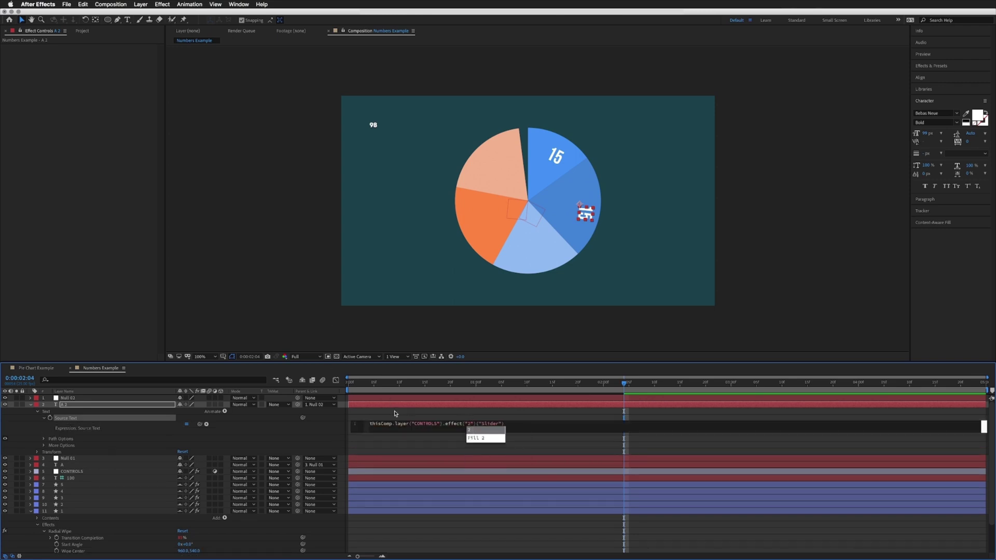
click(396, 417)
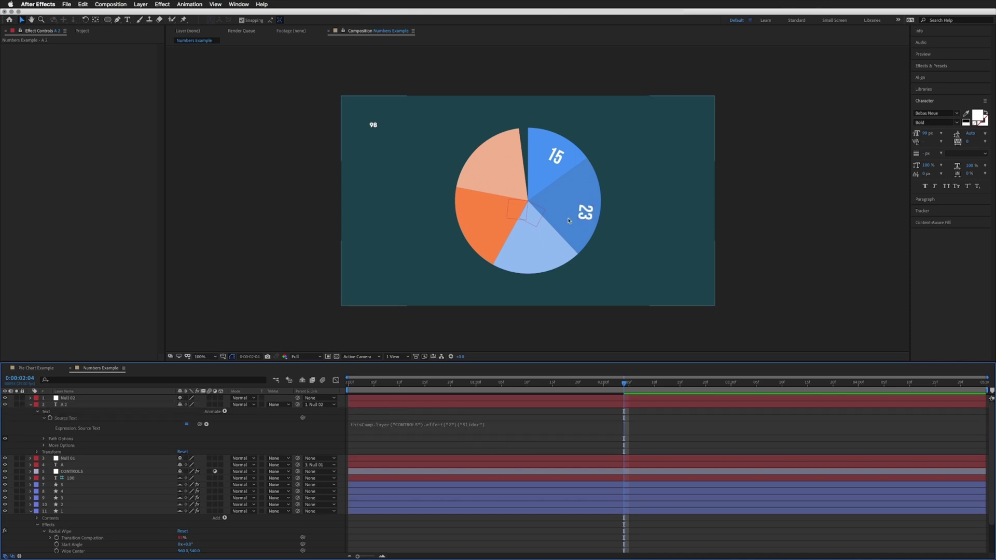
Collapse the second label's properties and rename its layer B.
click(29, 405)
click(65, 405)
key(Return)
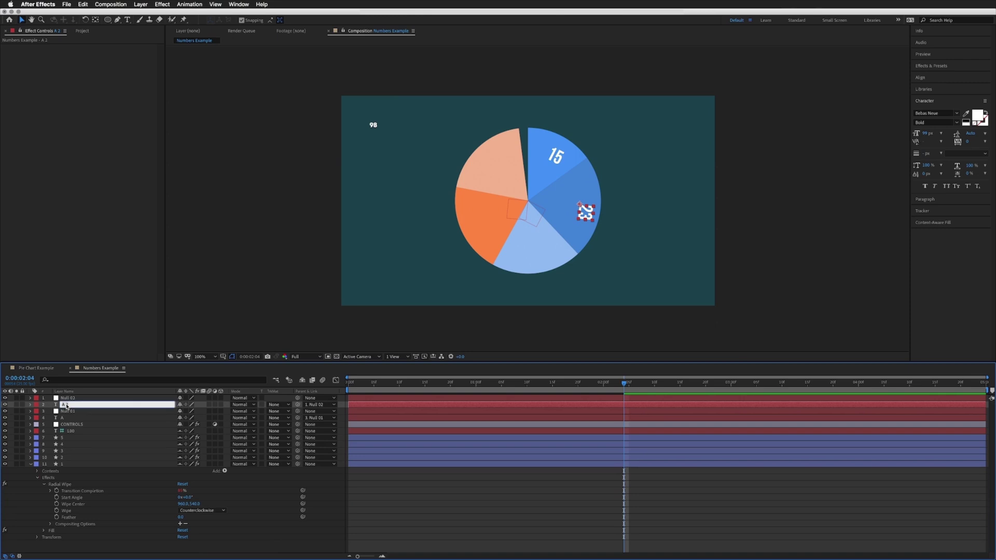
key(Return)
Duplicate Null 02 together with the B text layer.
click(65, 399)
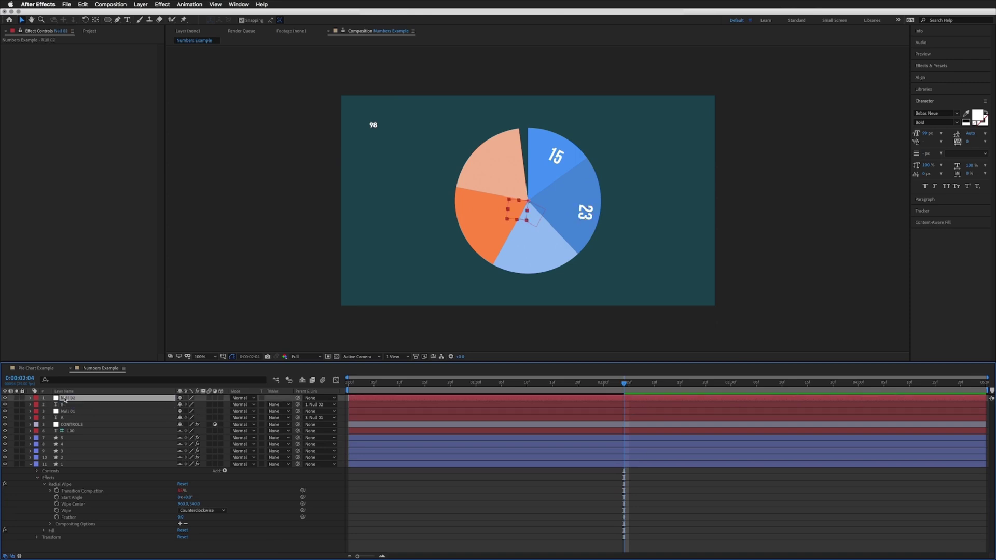
shift+click(65, 406)
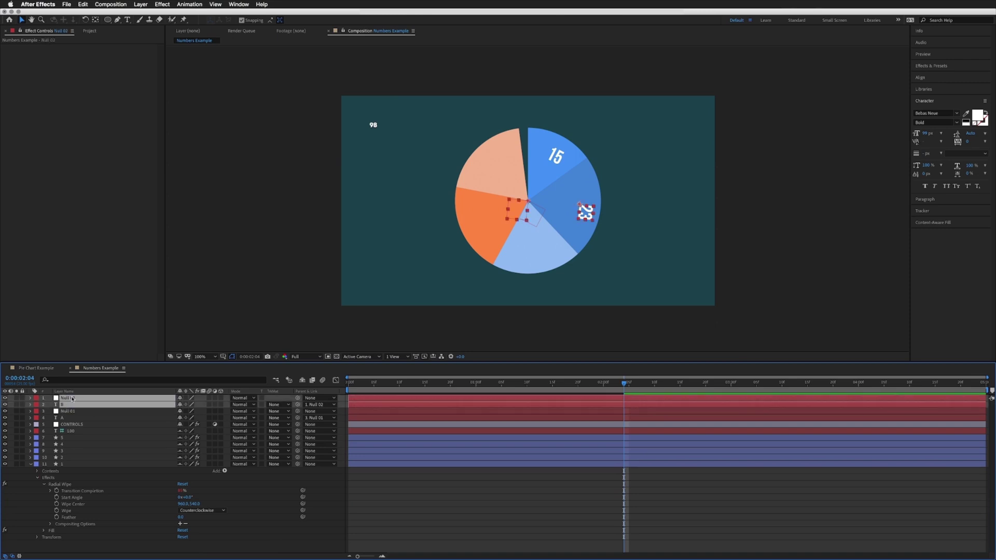
key(ctrl+d)
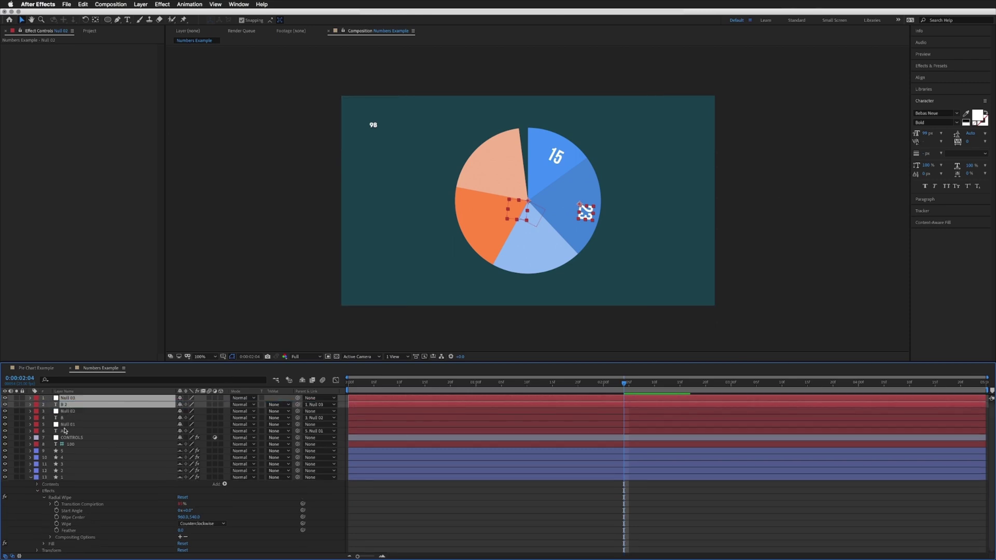
Point both layer references in Null 03's rotation expression to layer "3".
click(68, 399)
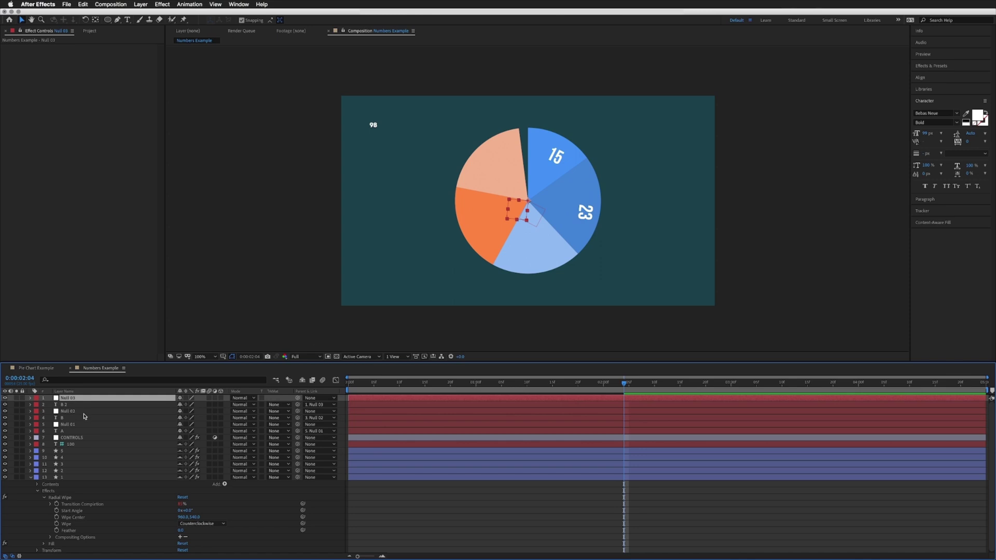
key(e)
key(e)
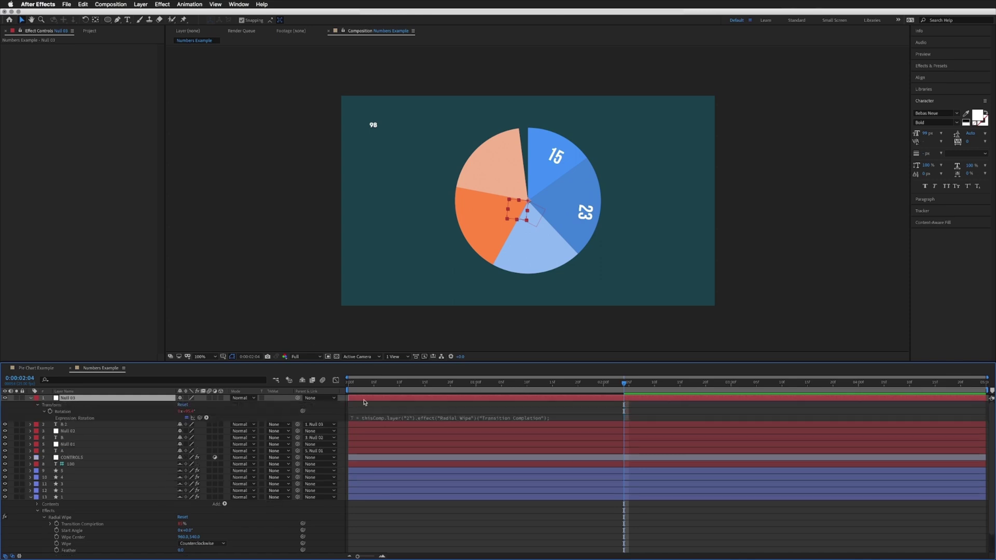
click(447, 418)
click(429, 417)
key(BackSpace)
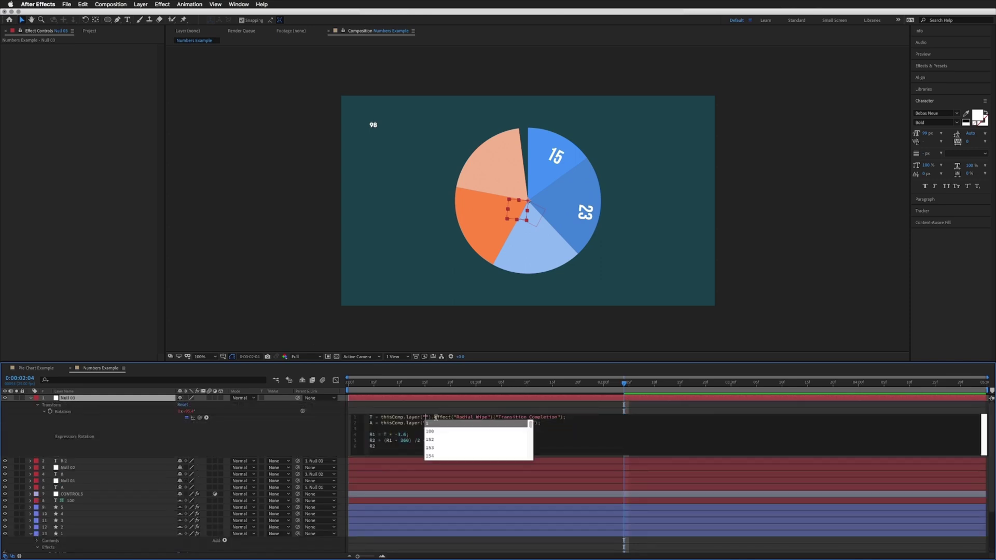
text(3)
click(408, 423)
double_click(428, 422)
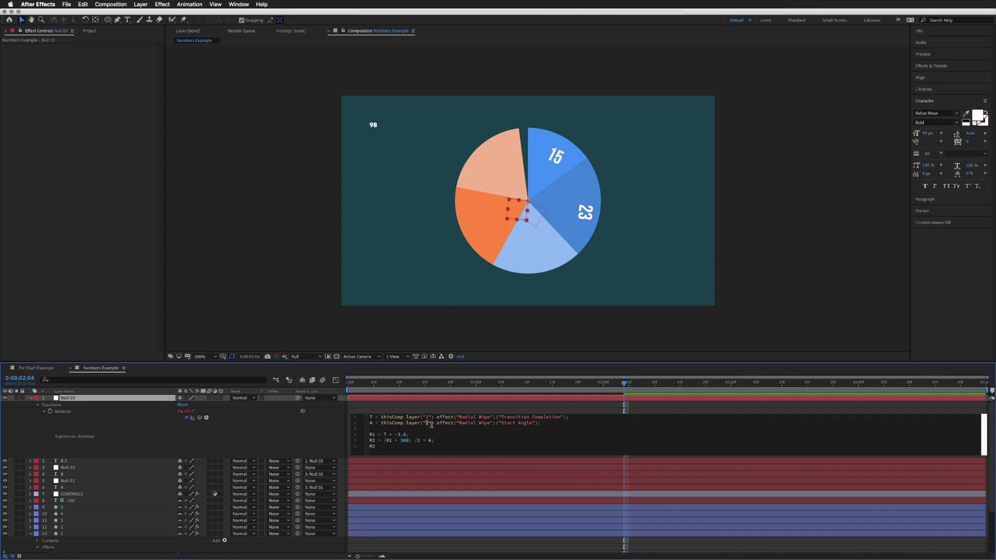
text(3)
click(423, 410)
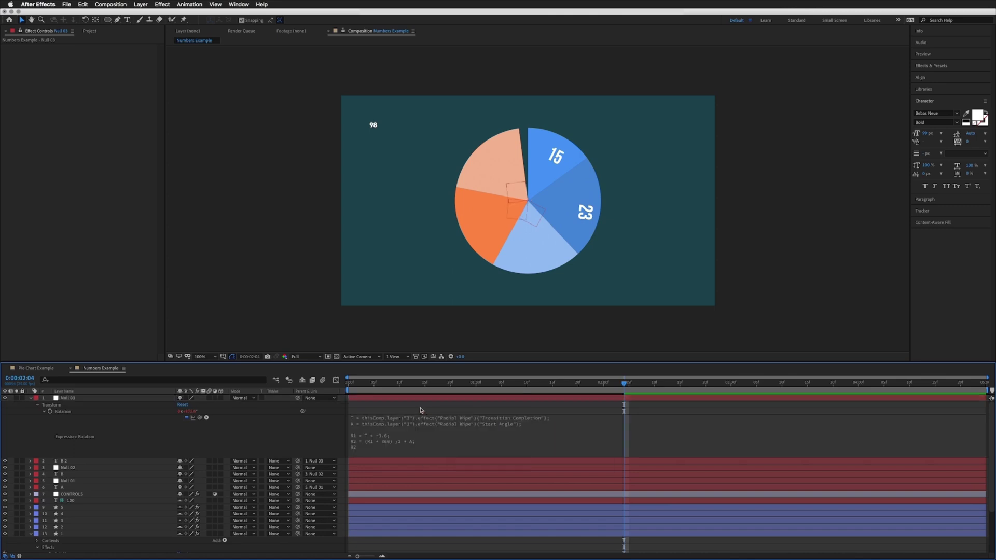
Collapse Null 03 and change the effect reference in the B 2 label's Source Text expression to "3".
click(45, 399)
click(28, 398)
click(46, 405)
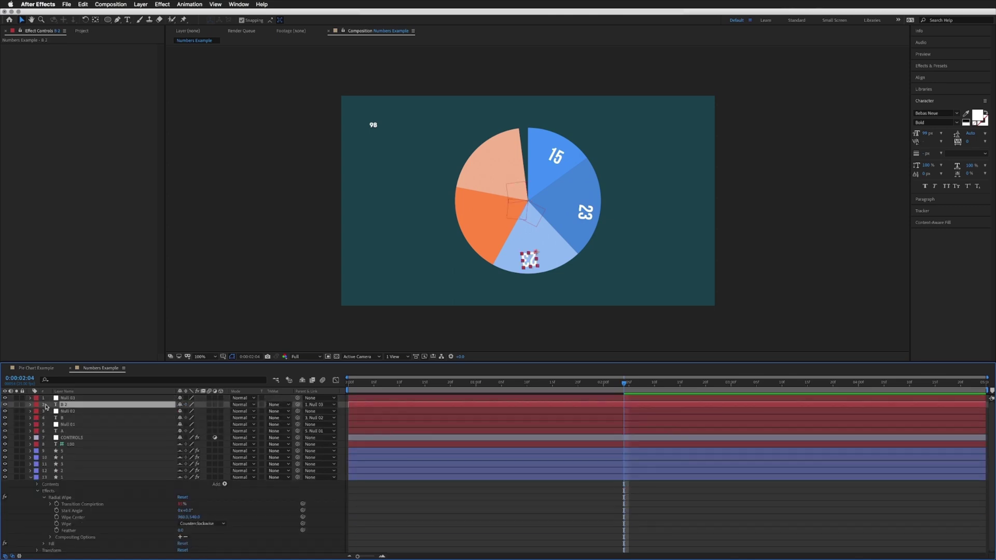
key(u)
key(u)
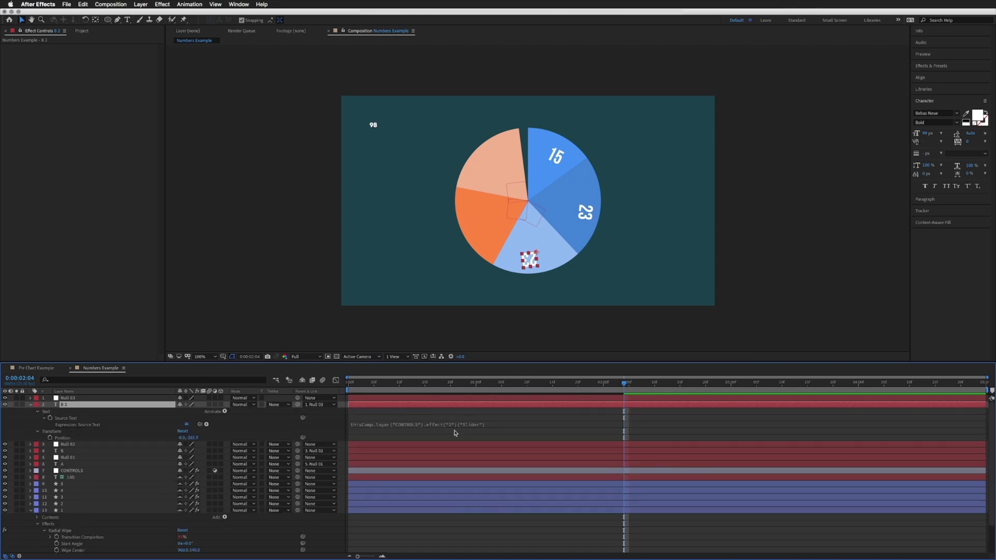
click(391, 426)
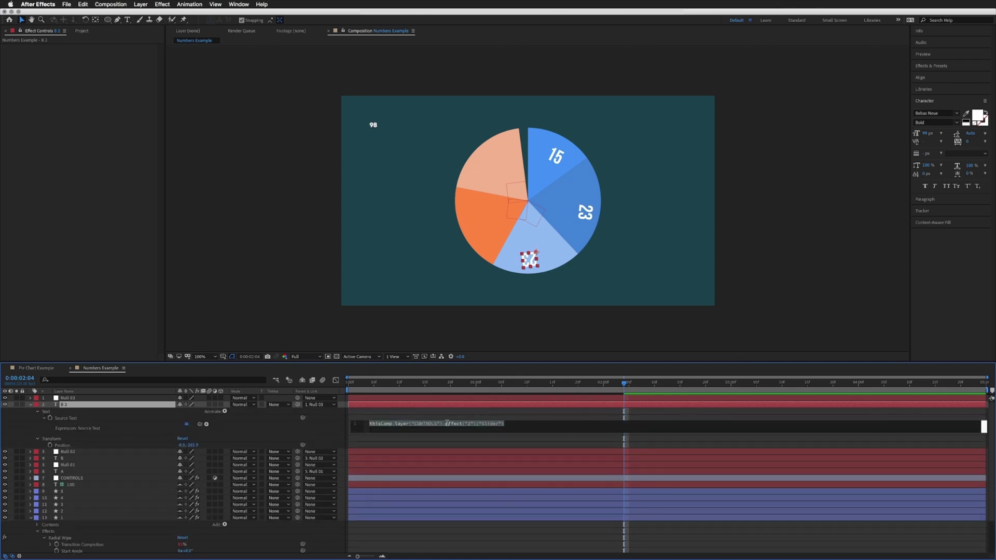
double_click(471, 423)
text(3)
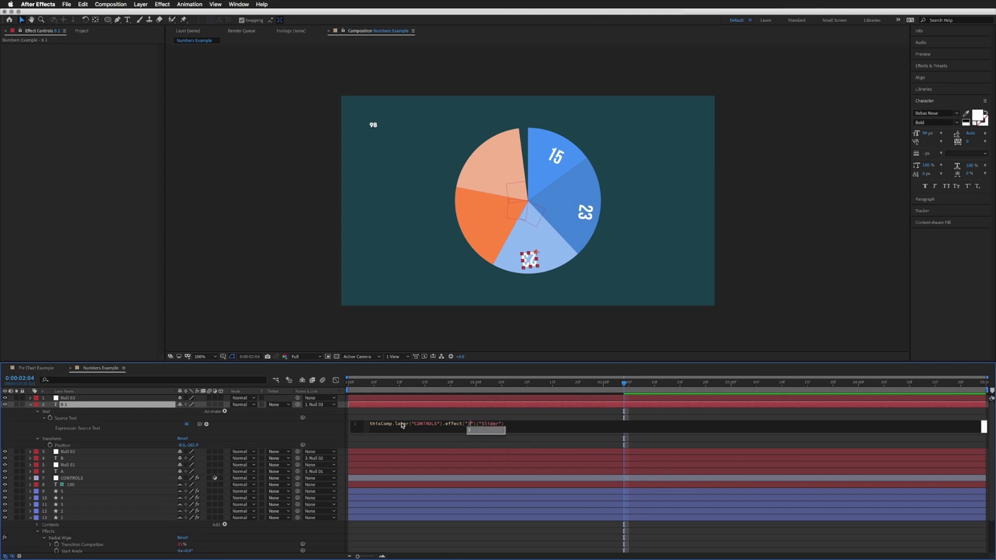
click(398, 414)
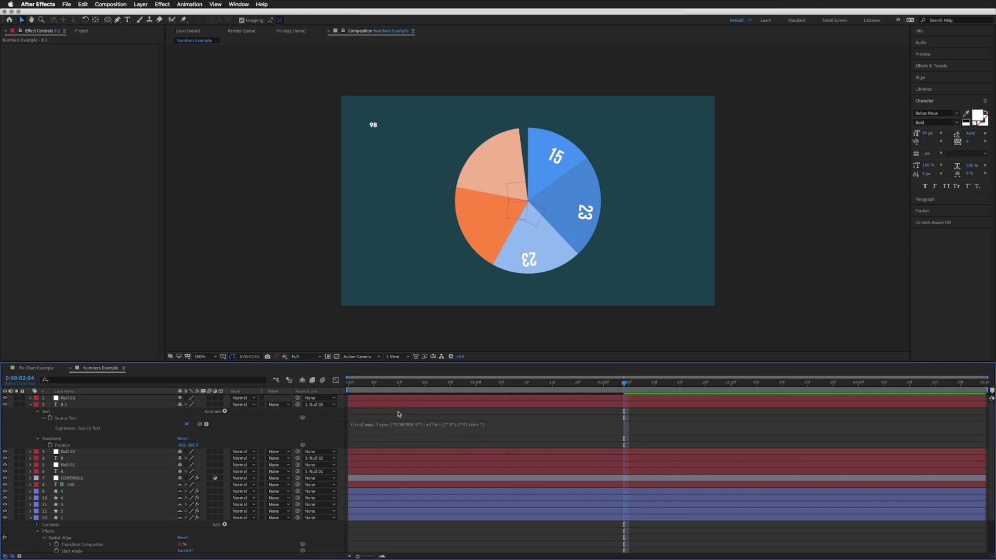
Nudge the B 2 label sideways to centre it in the light blue slice, and collapse its properties.
click(533, 260)
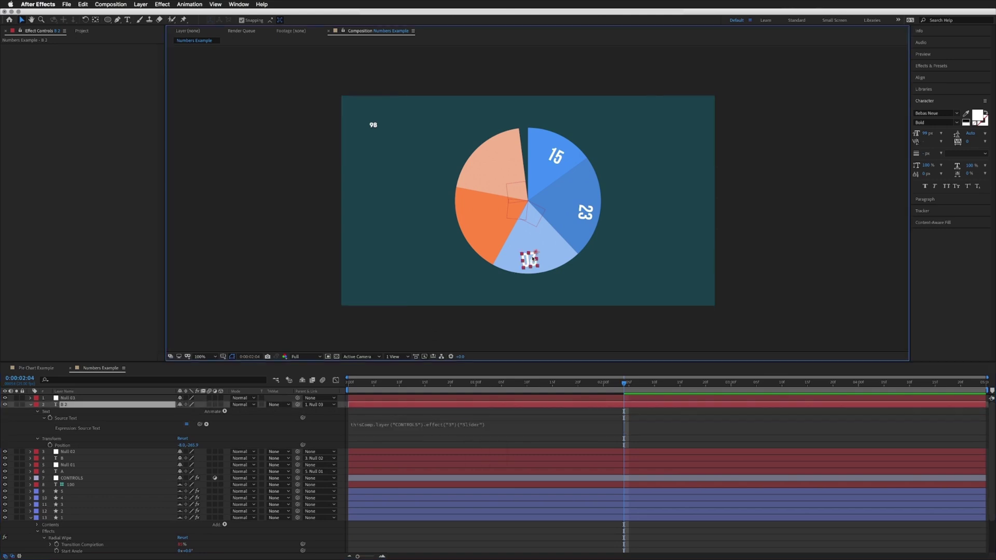
drag(533, 258, 533, 258)
click(384, 411)
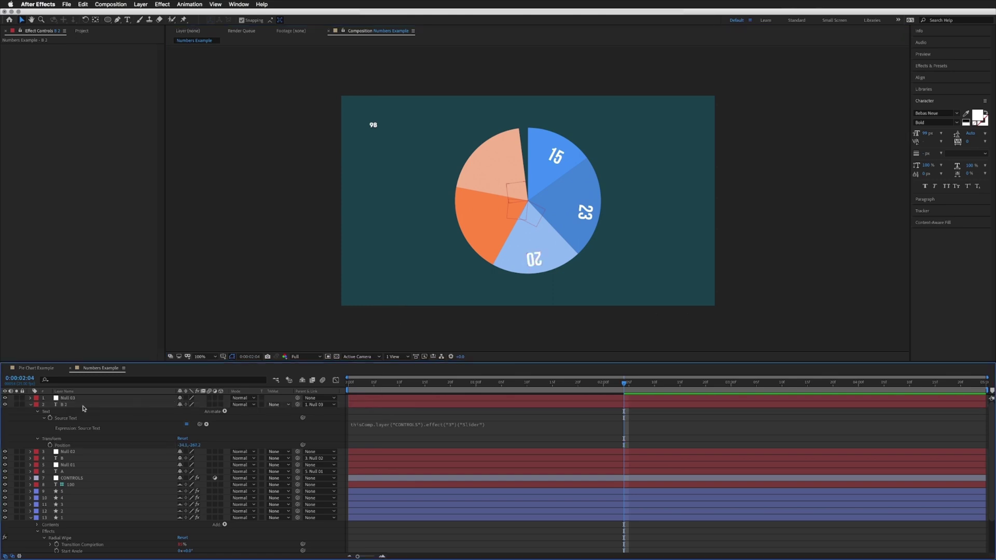
click(31, 405)
Duplicate Null 03 together with the B 2 text layer.
click(67, 399)
shift+click(65, 406)
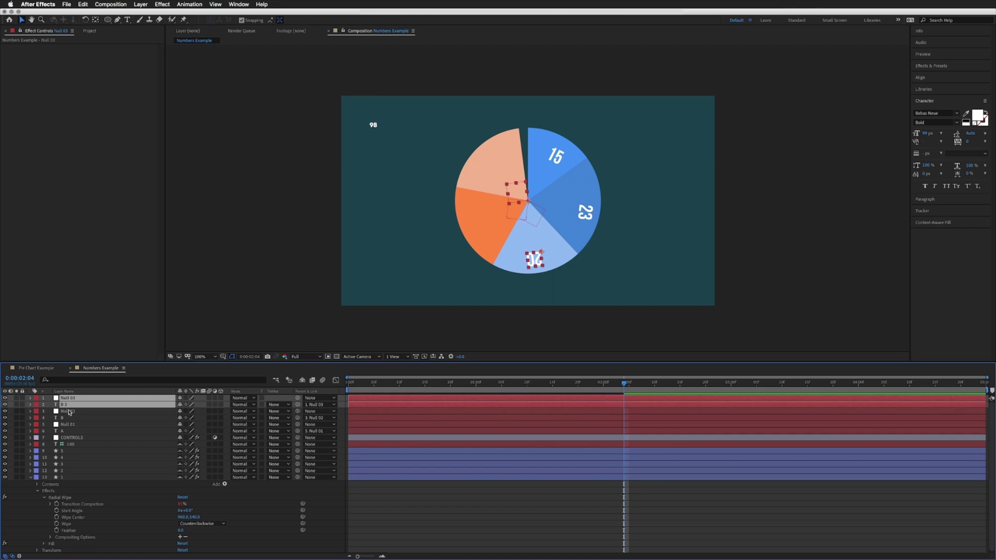
key(ctrl+d)
click(68, 412)
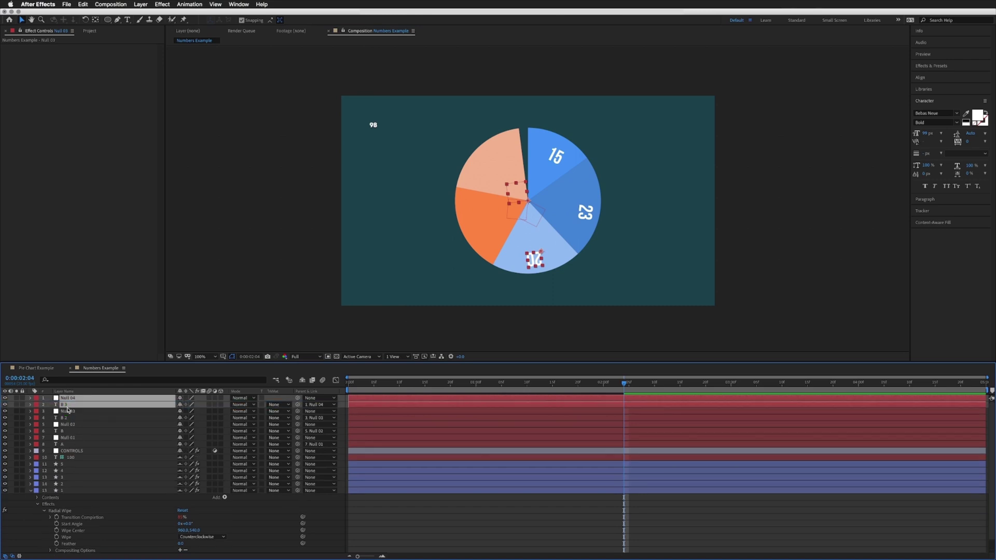
Point both layer references in Null 04's rotation expression to layer "4".
click(65, 399)
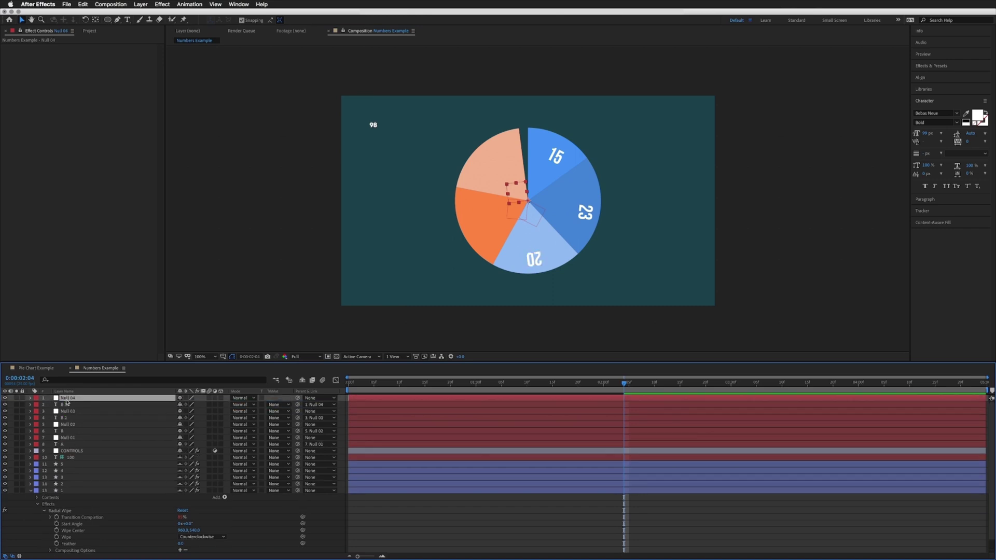
key(e)
key(e)
click(428, 418)
click(428, 417)
key(BackSpace)
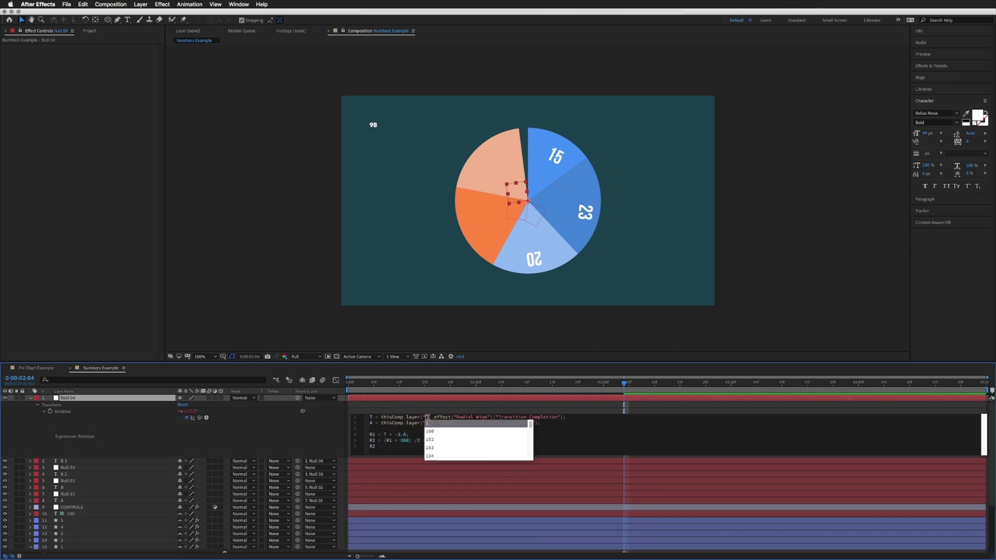
key(BackSpace)
text(4)
click(420, 423)
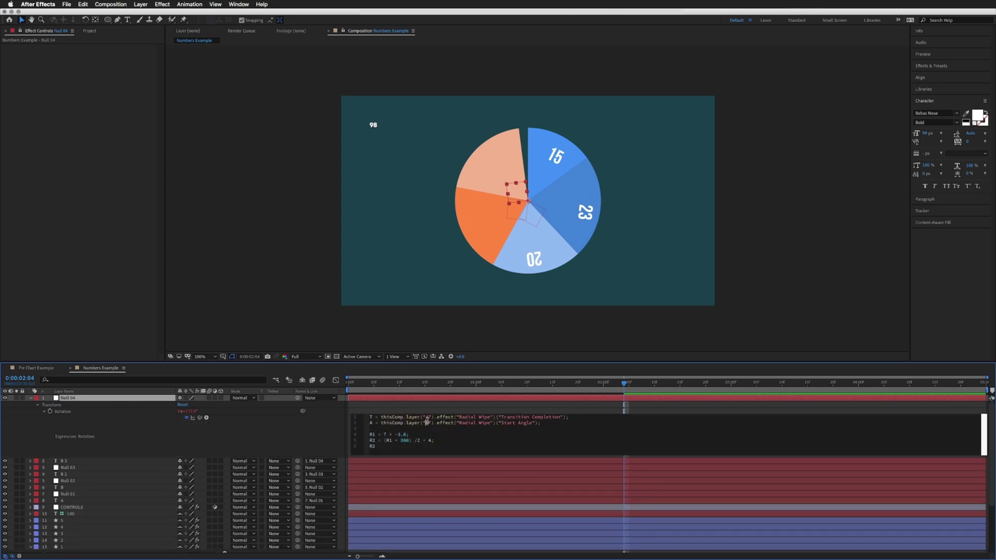
key(BackSpace)
text(4)
click(415, 404)
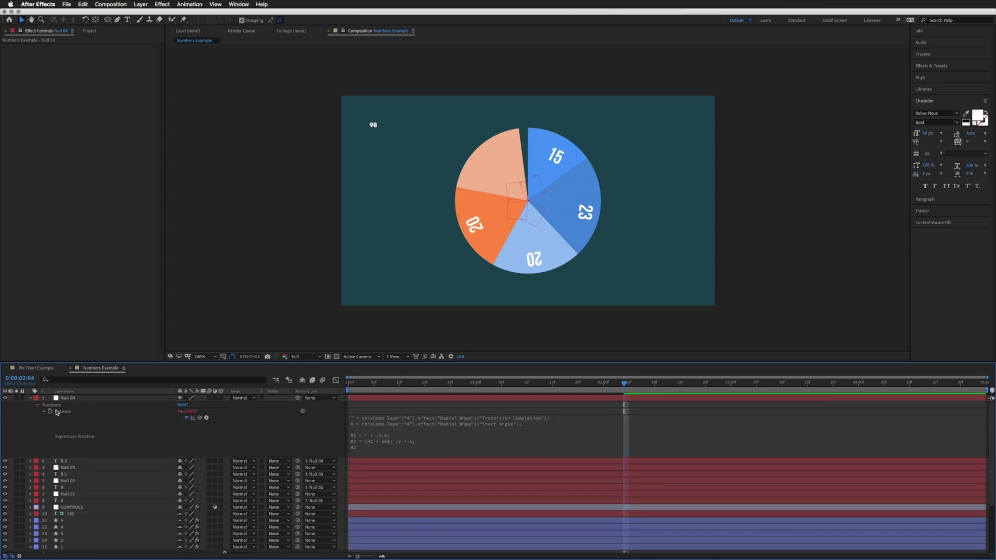
Change the effect reference in the B 3 label's Source Text expression to "4".
click(71, 461)
key(e)
key(e)
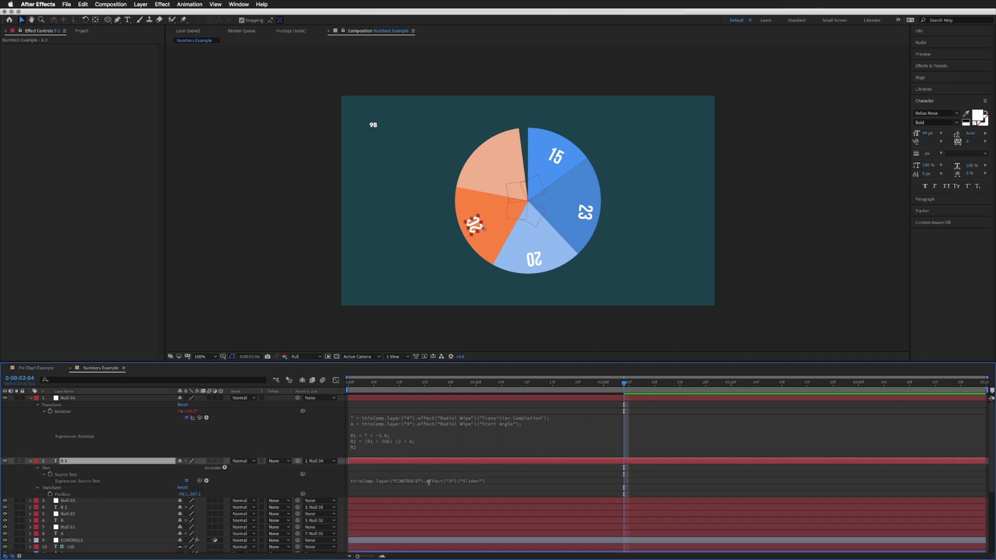
click(407, 480)
double_click(470, 480)
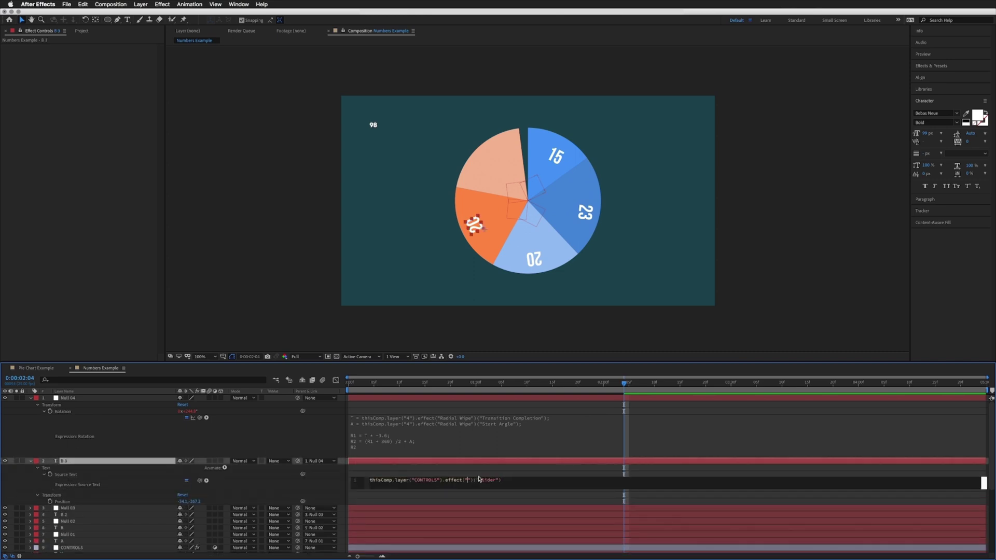
text(4)
click(415, 412)
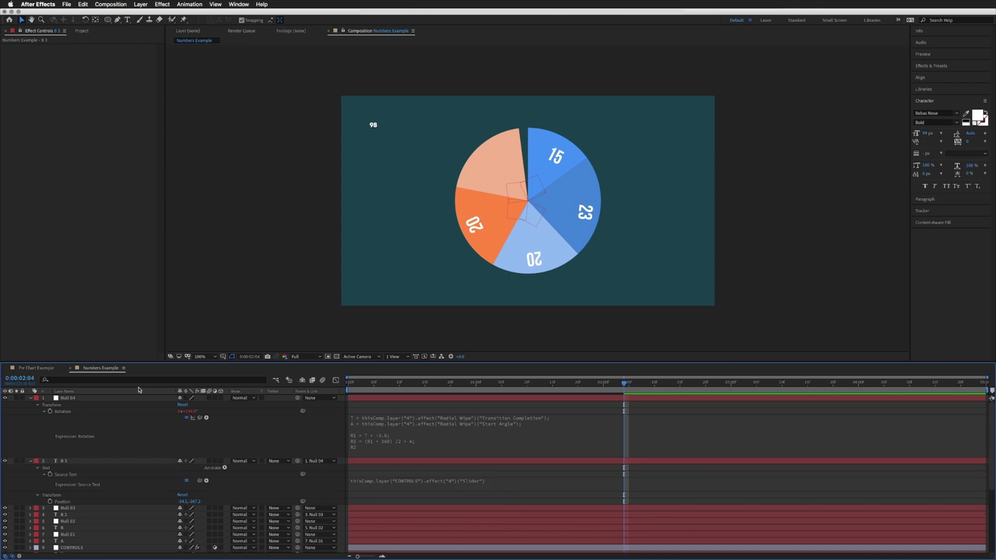
Collapse all open layer properties and duplicate Null 04 together with the B 3 text layer.
key(u)
key(u)
click(68, 398)
shift+click(69, 405)
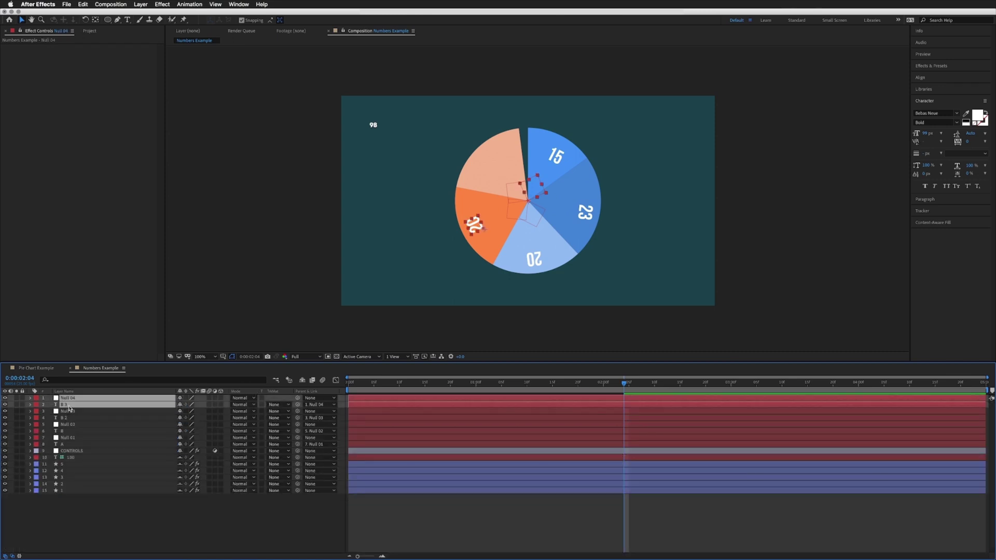
key(super+d)
drag(70, 412, 67, 403)
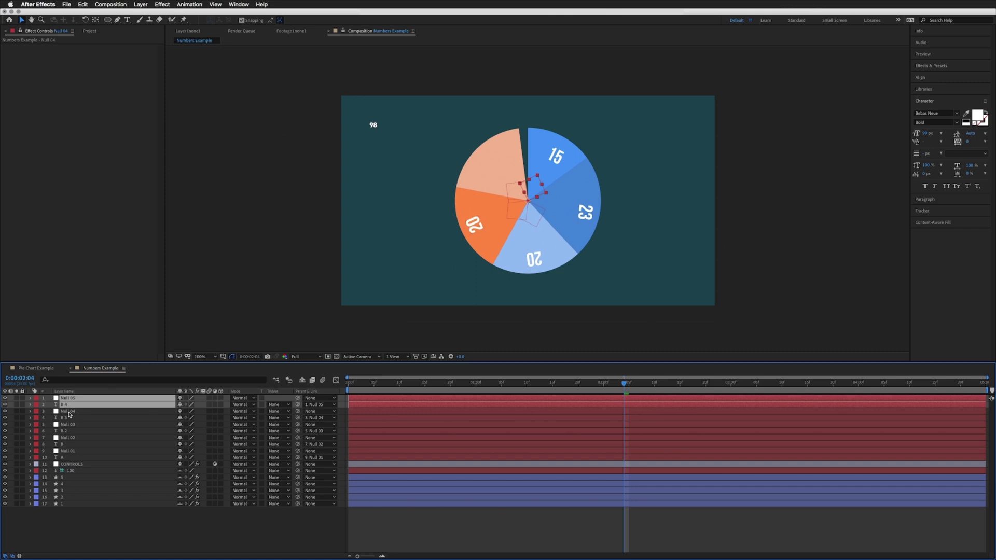
click(67, 412)
Point both layer references in Null 05's rotation expression to layer "5" and collapse the null's properties.
click(66, 399)
key(e)
key(e)
click(425, 417)
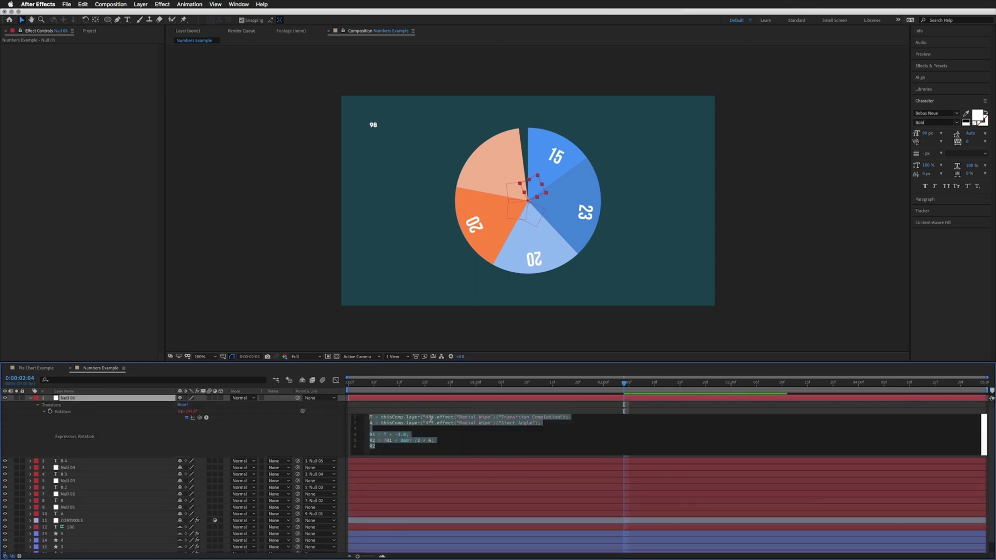
key(BackSpace)
text(5)
click(408, 423)
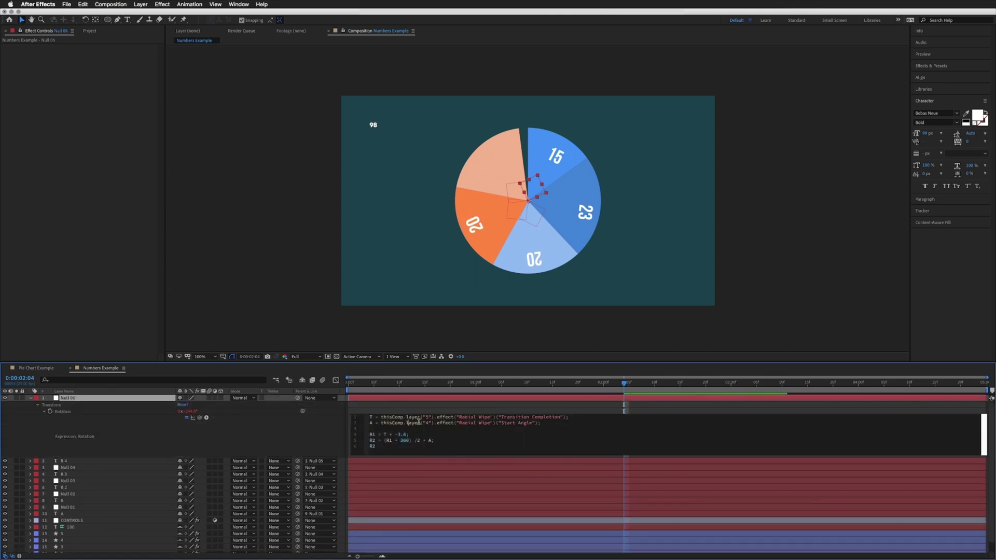
text(5)
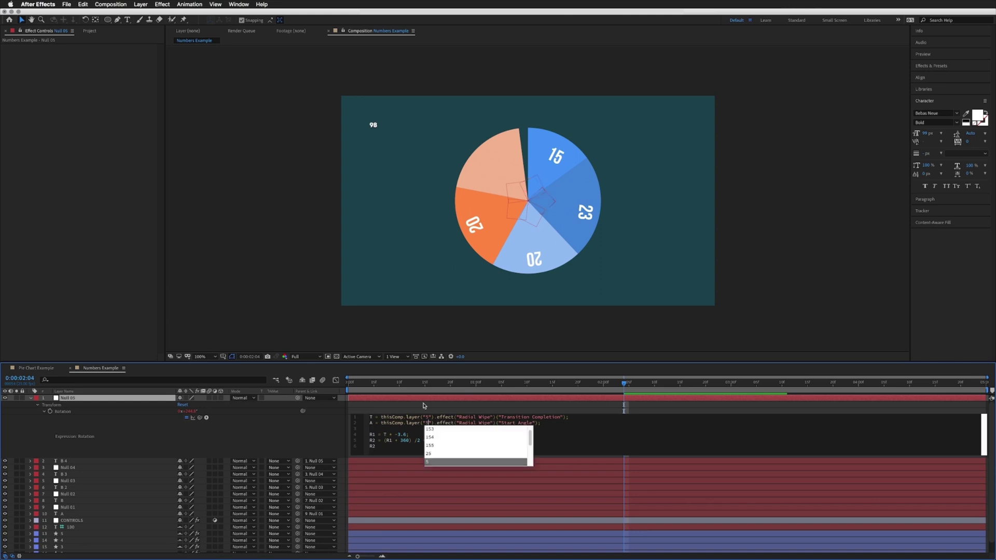
click(424, 405)
click(31, 399)
Change the effect reference in the B 4 label's Source Text expression.
click(71, 405)
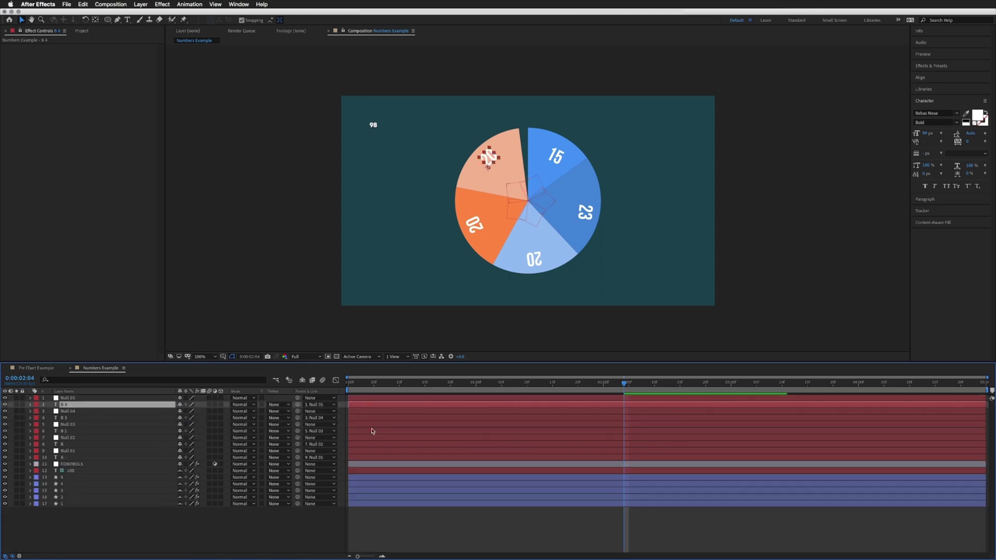
key(e)
key(e)
click(439, 424)
double_click(467, 424)
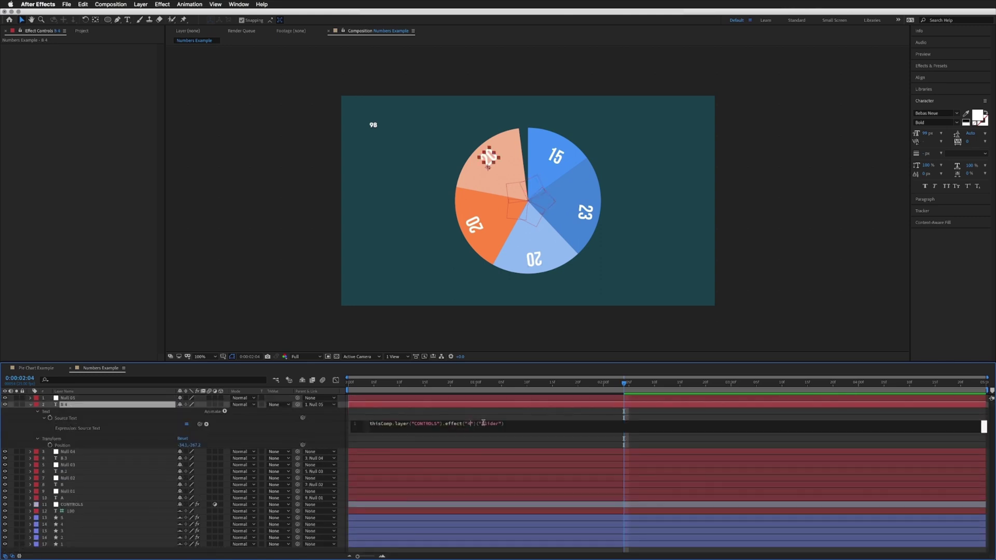
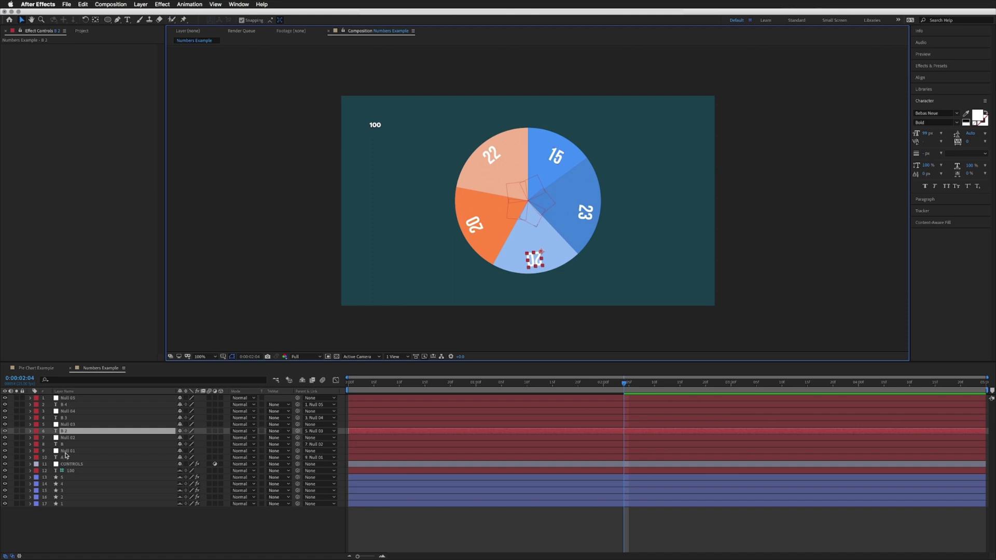
Reveal the Rotation properties of Null 01 and the A text layer, leaving only the A layer selected.
click(66, 452)
shift+click(64, 458)
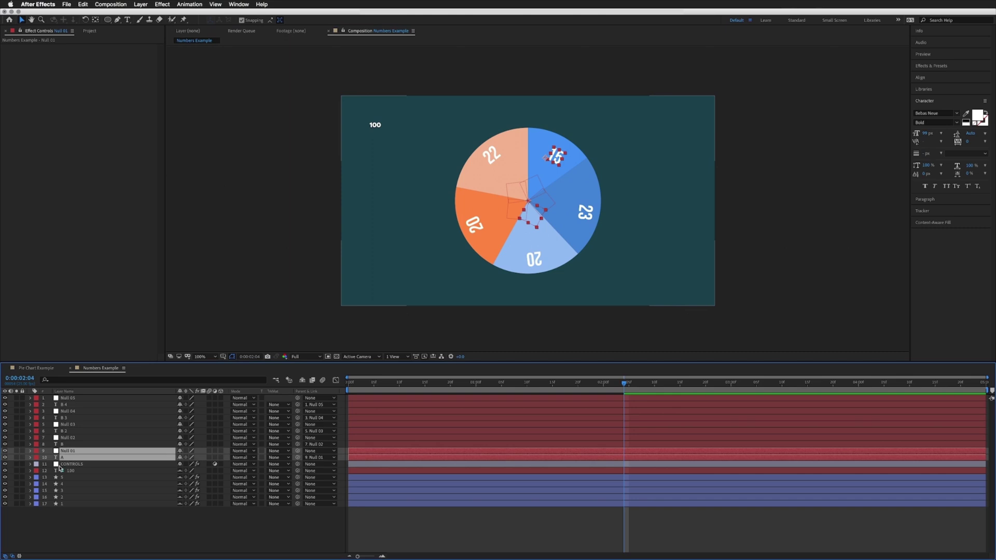
key(r)
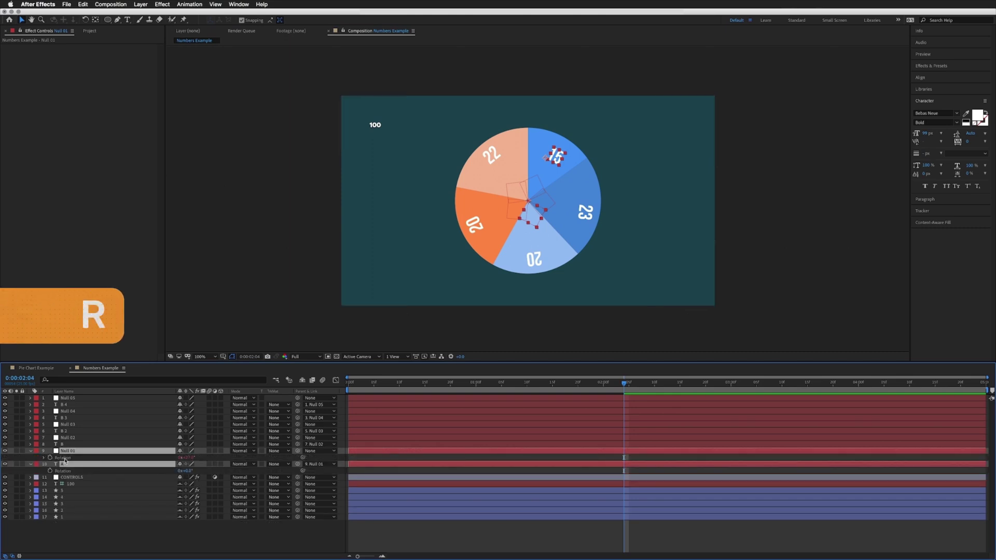
click(384, 469)
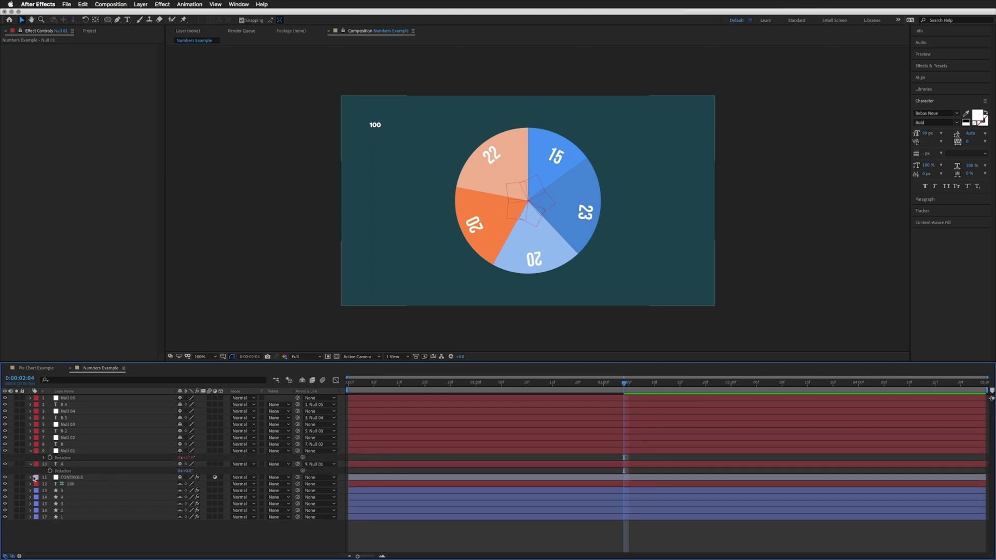
click(62, 465)
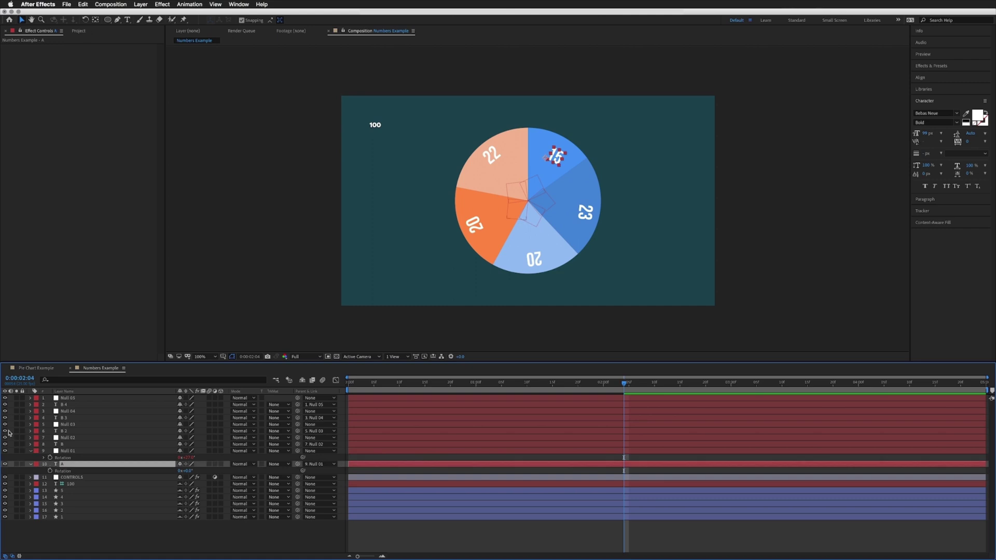
Add a Rotation expression to the A label that stores Null 01's rotation as r and returns -r.
alt+click(50, 471)
text(r =)
drag(207, 478, 66, 460)
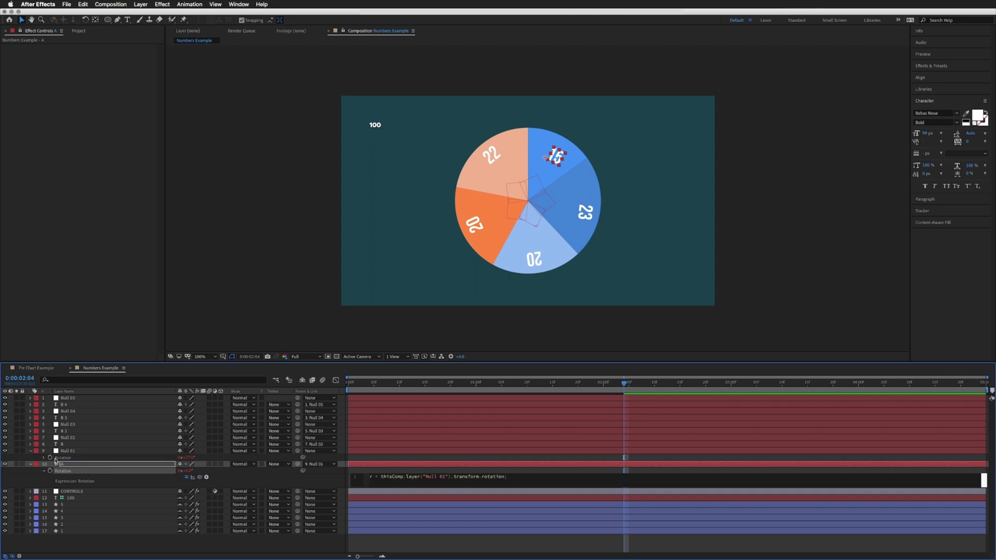
key(Return)
text(-r)
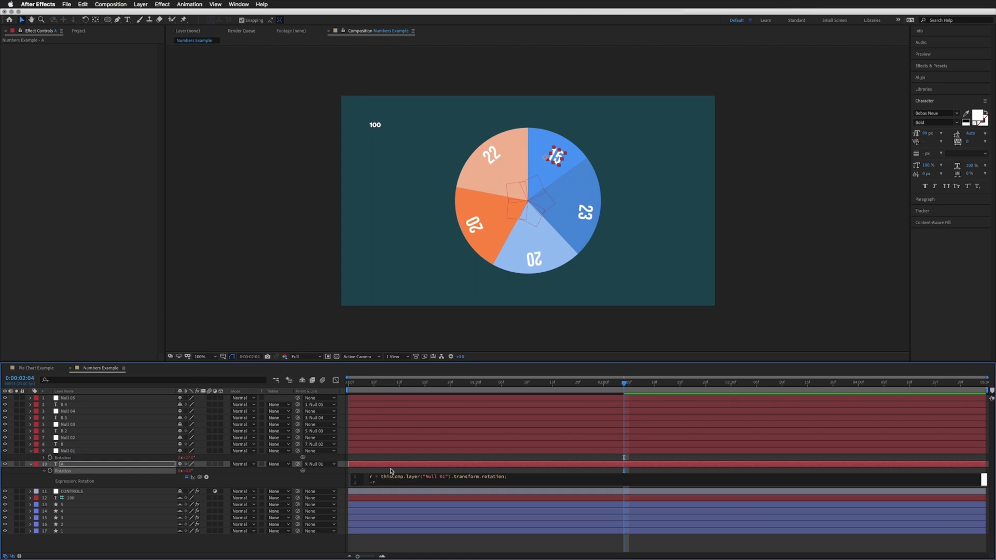
click(391, 470)
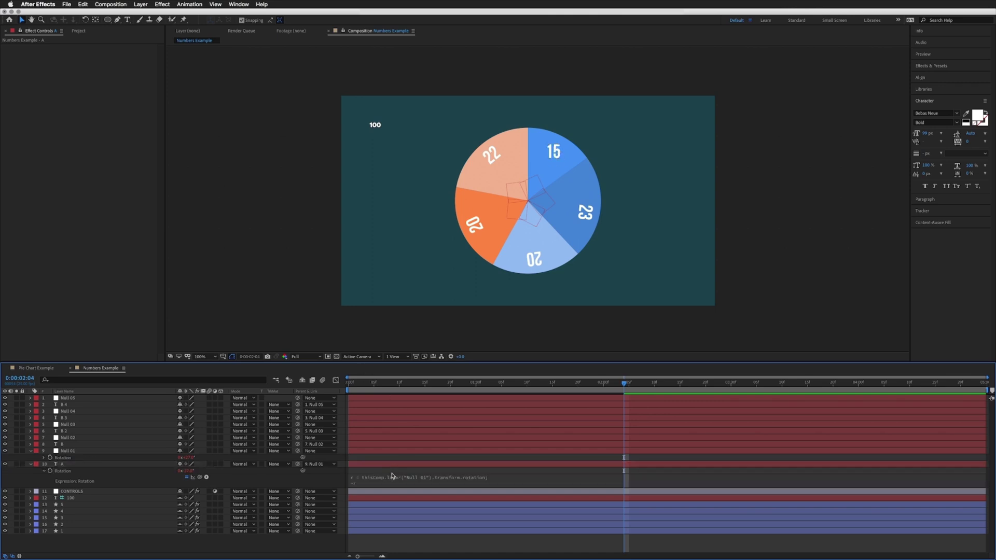
click(555, 150)
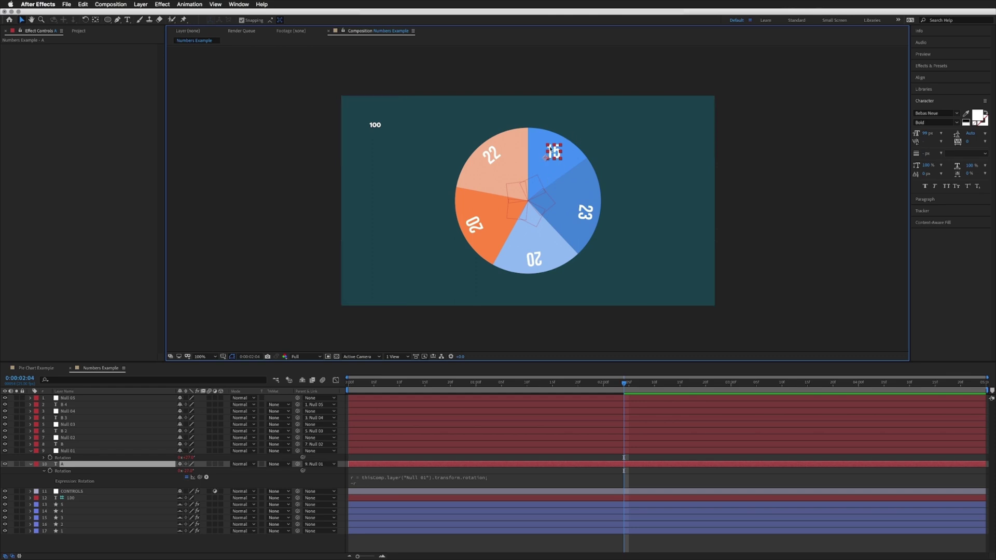
Reveal the Rotation properties of Null 02 and the B text layer, and select B's Rotation.
click(63, 444)
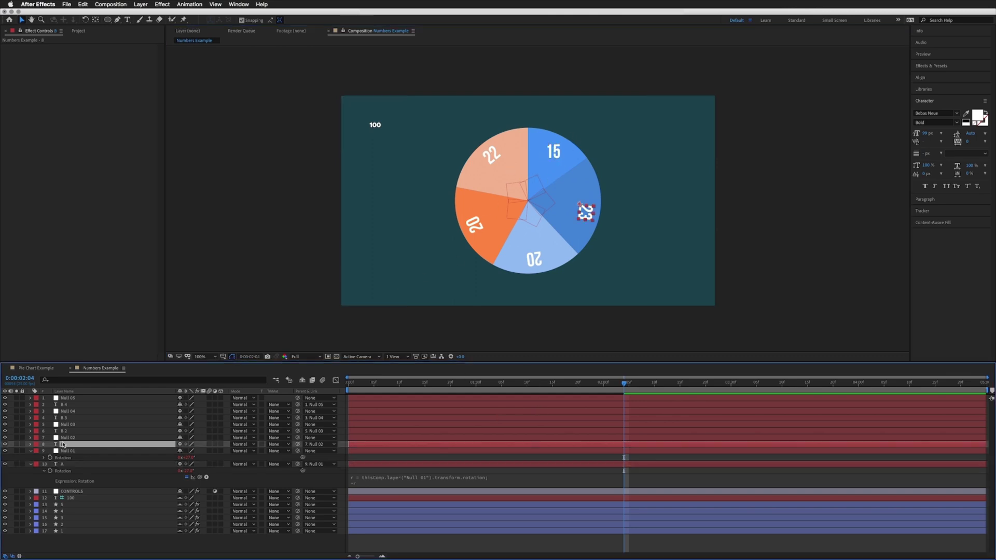
shift+click(63, 438)
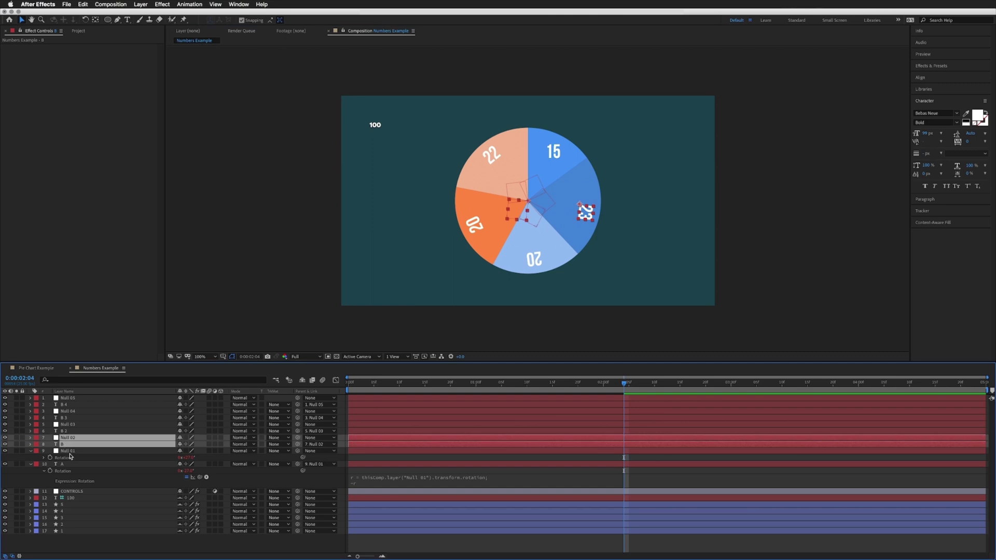
key(r)
click(66, 446)
click(66, 458)
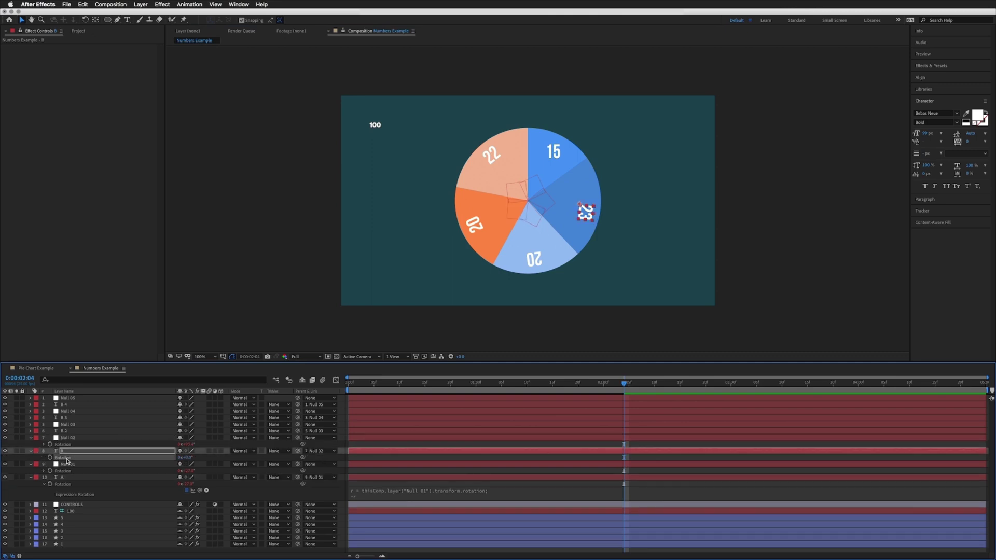
Add a Rotation expression to the B label that stores Null 02's rotation as r and returns -r.
alt+click(50, 458)
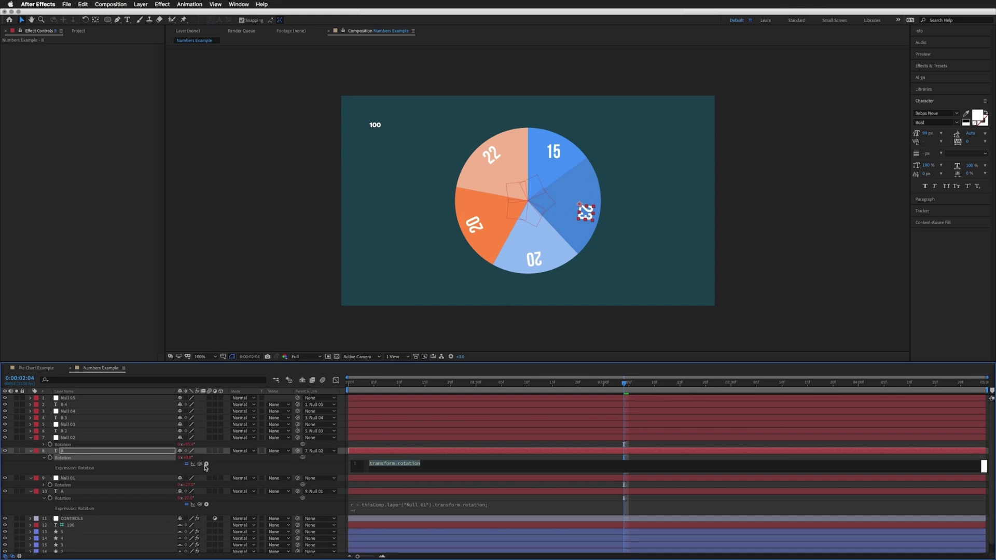
text(r =)
drag(199, 464, 64, 445)
key(Return)
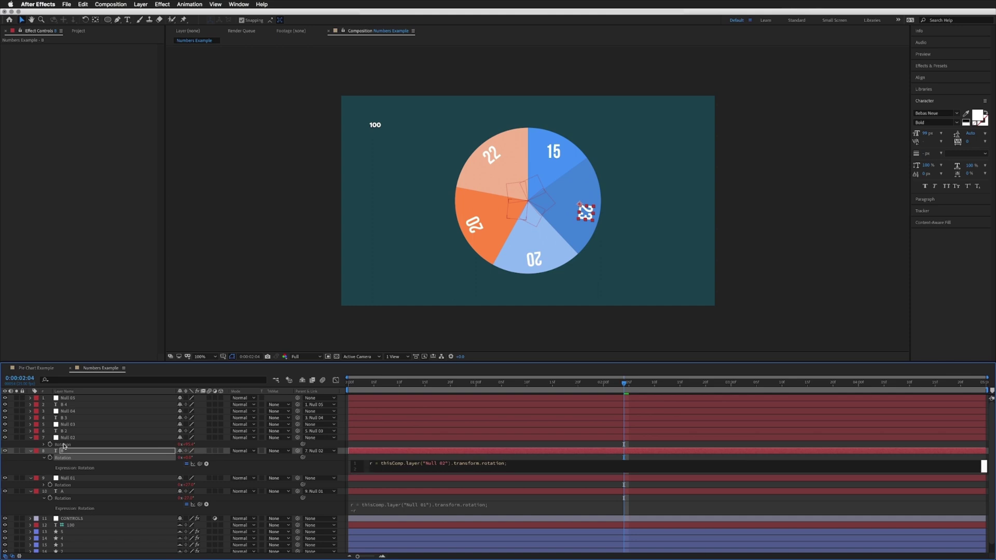
text(-r)
click(425, 460)
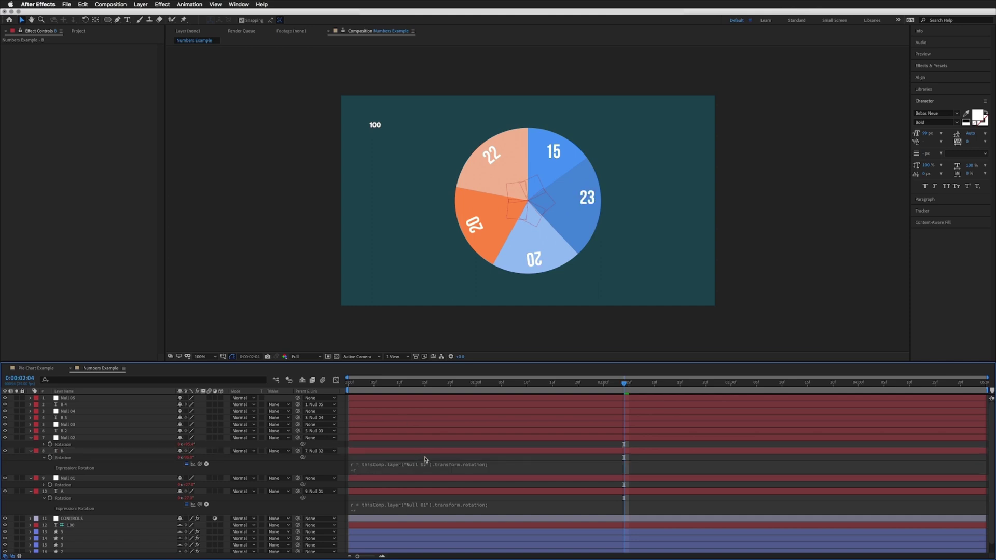
click(64, 459)
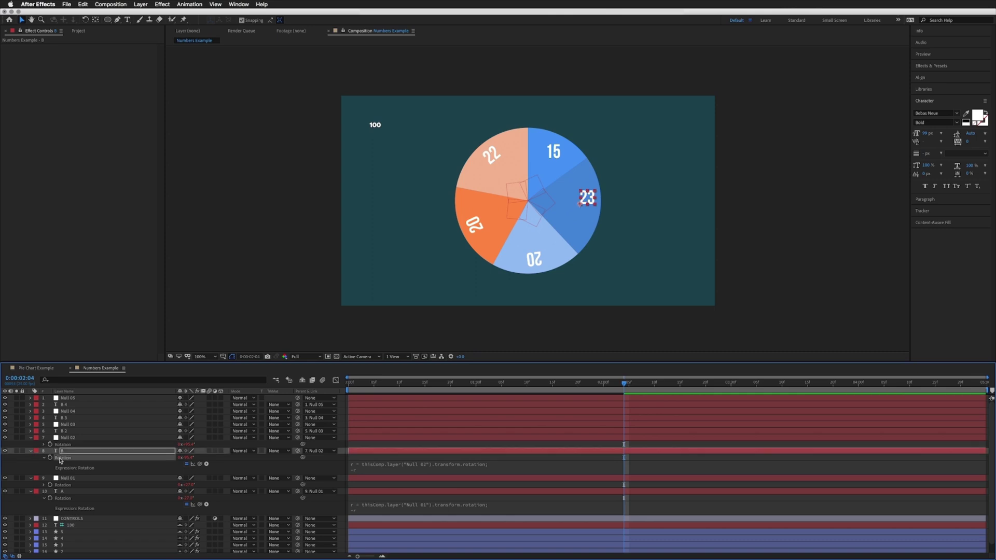
Rename the text layers B 2, B 3 and B 4 as C, D and E.
click(63, 431)
key(Return)
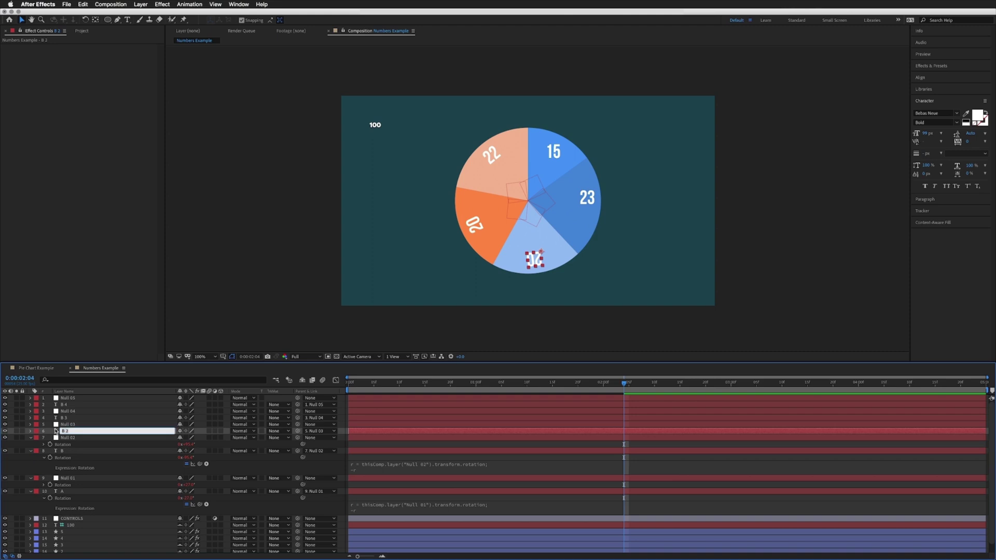
key(Return)
key(super+Up)
key(super+Up)
key(Return)
text(D)
key(Return)
click(490, 155)
key(Return)
text(E)
key(Return)
Paste B's Rotation expression onto the C label and change its layer reference to "Null 03".
click(75, 431)
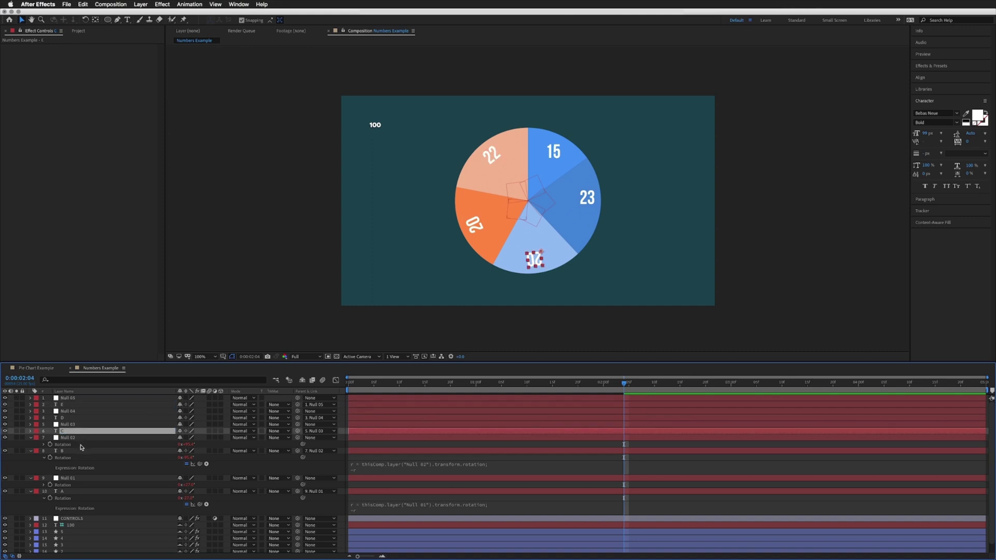
key(r)
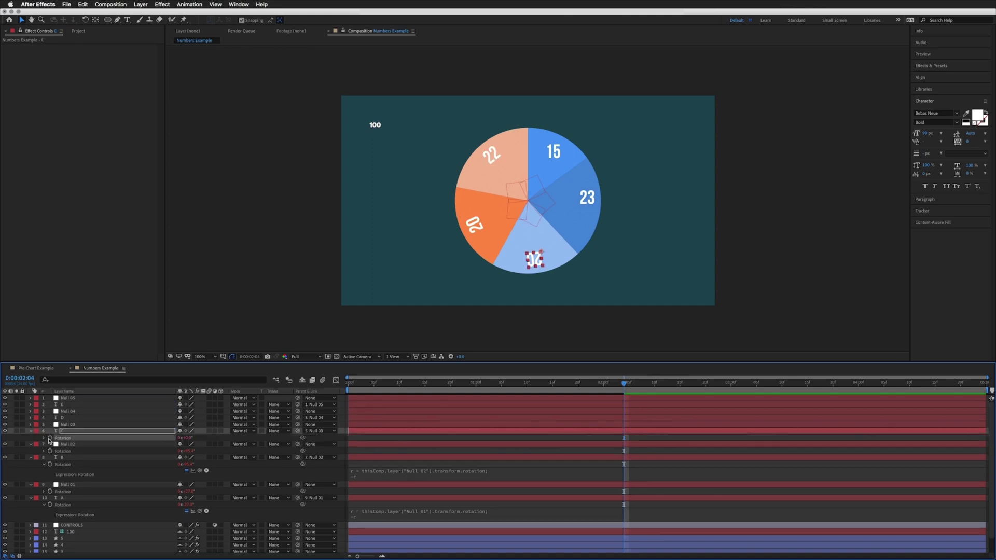
alt+click(50, 438)
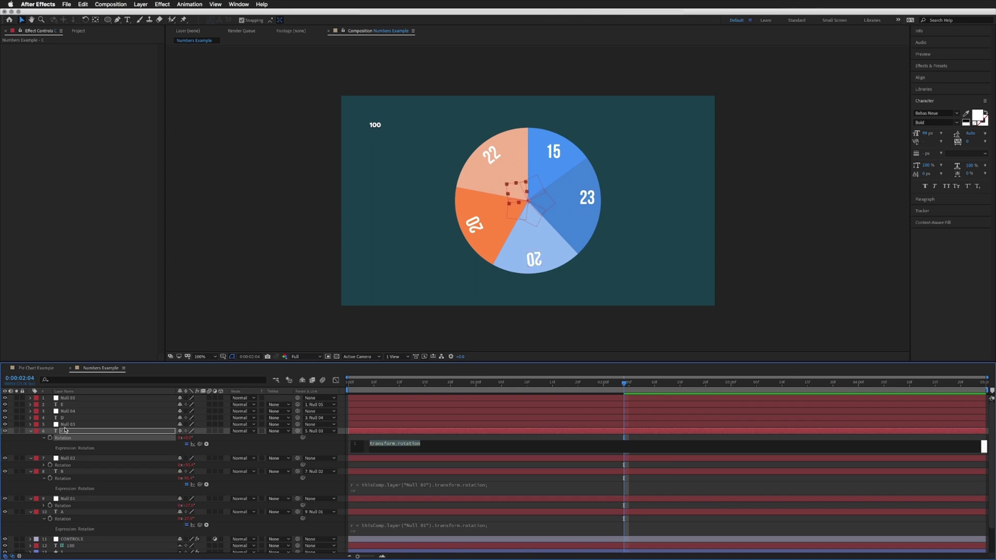
click(66, 425)
click(64, 439)
text(r = thisComp.layer("Null 02").transform.rotation; -r)
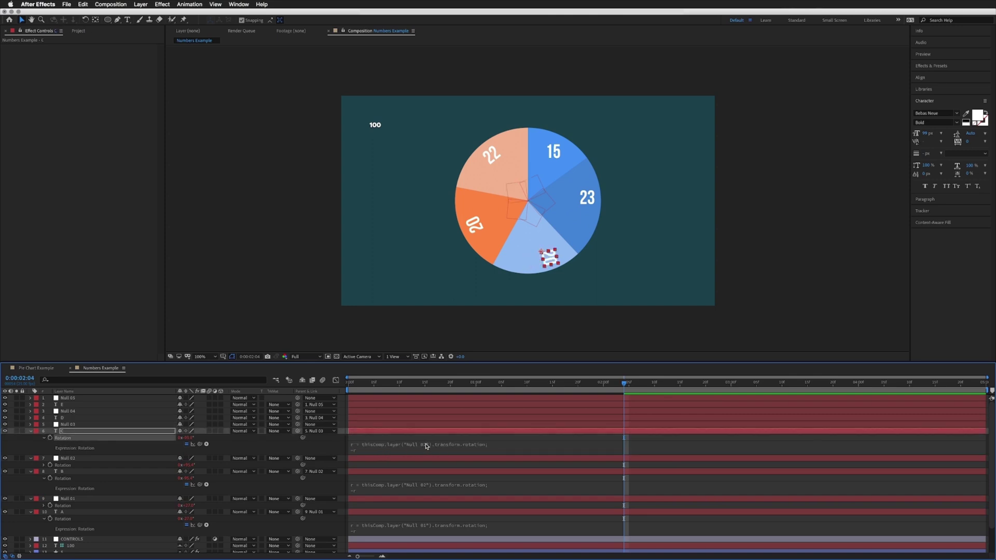
click(426, 446)
key(BackSpace)
text(3)
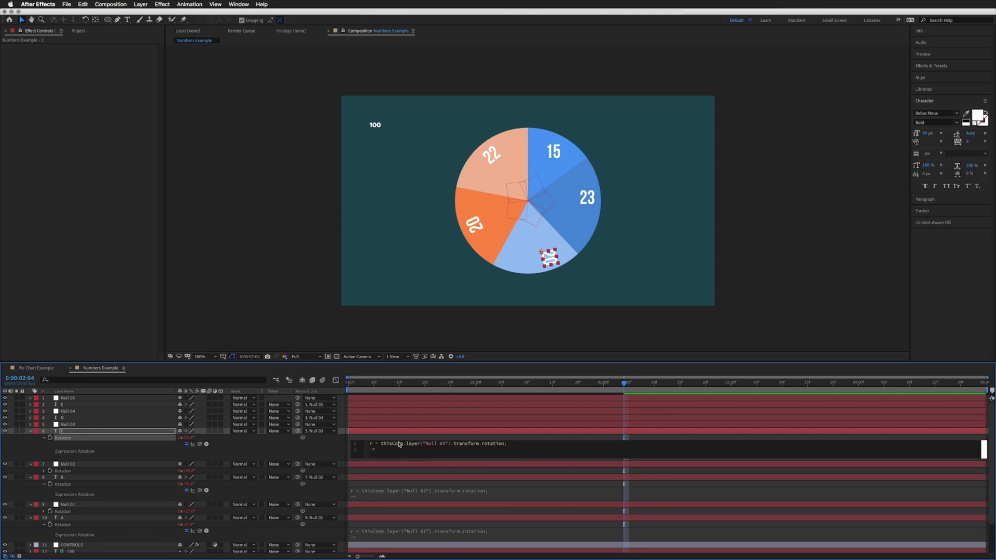
click(385, 437)
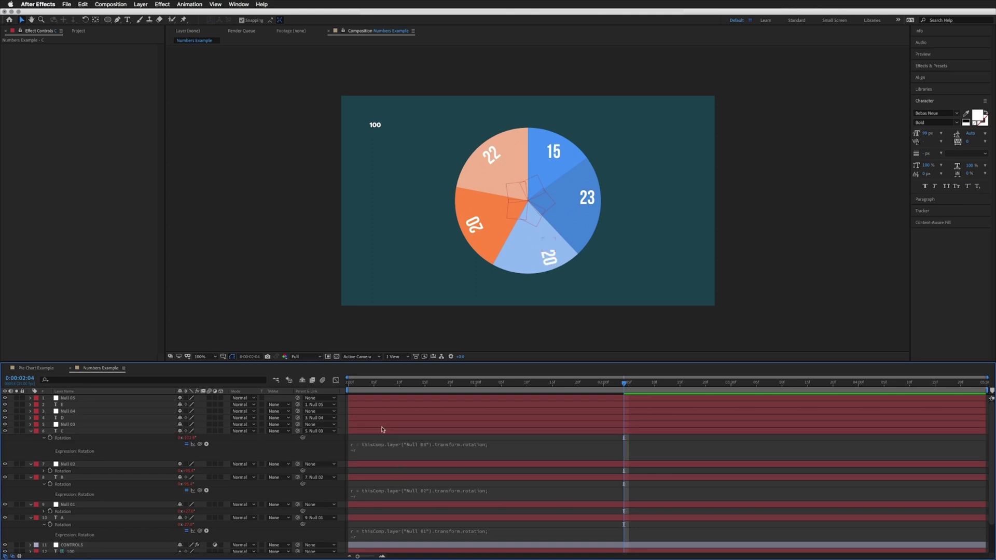
Paste the counter-rotation expression onto the D label's Rotation and change its layer reference to "Null 04".
click(62, 418)
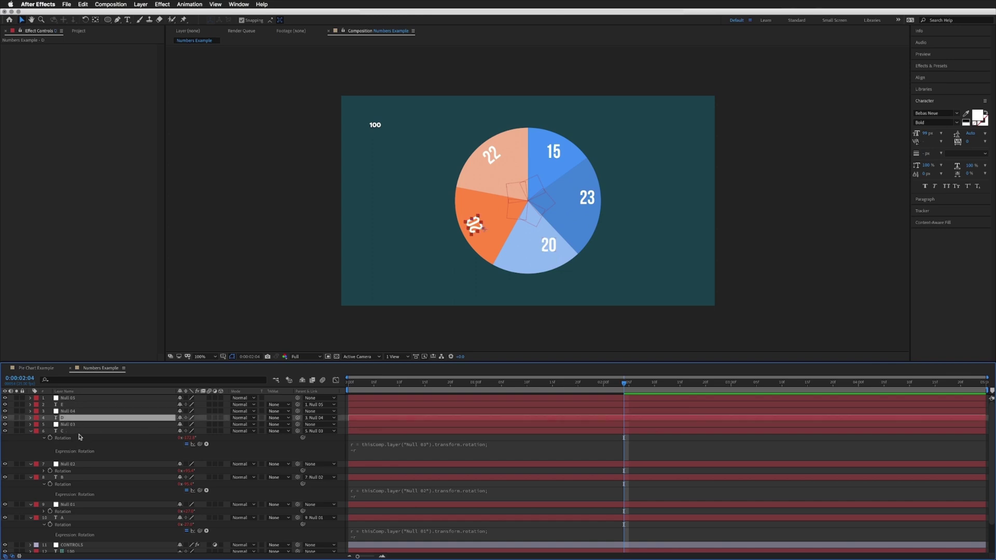
key(r)
text(r = thisComp.layer("Null 02").transform.rotation; -r)
click(431, 431)
key(super+c)
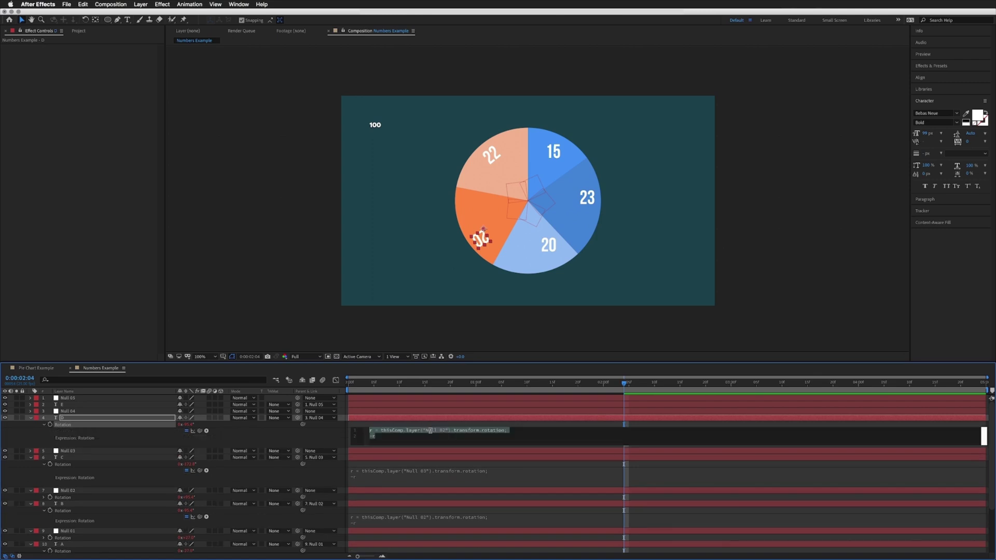
click(442, 430)
key(BackSpace)
text(4)
Paste the counter-rotation expression onto the E label's Rotation and change its layer reference to "Null 05".
click(63, 404)
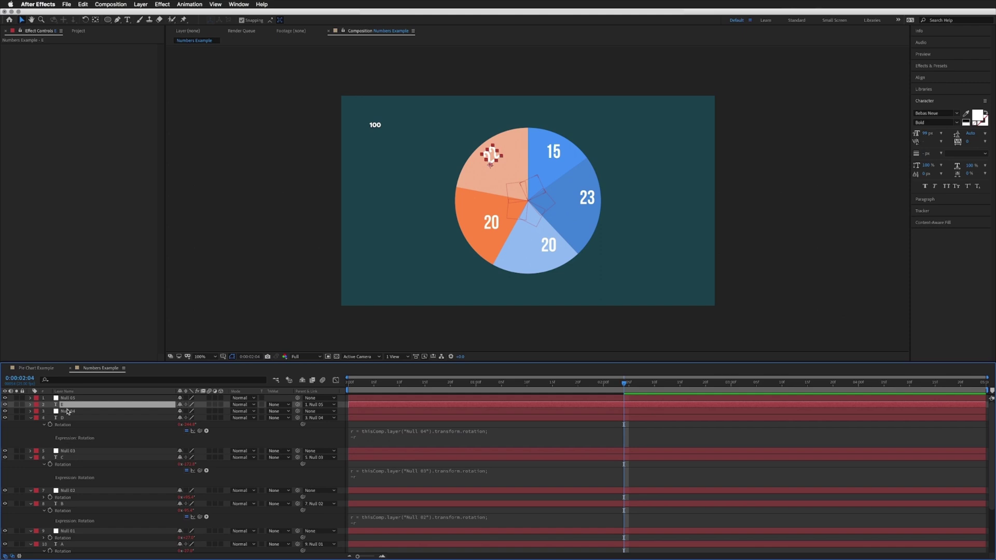
key(r)
click(64, 412)
key(super+v)
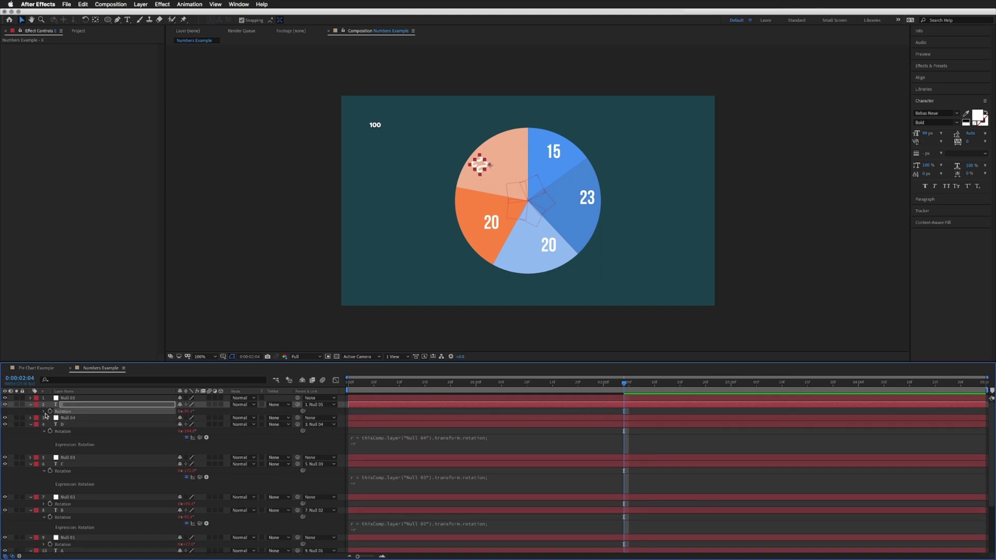
click(44, 412)
click(413, 415)
click(442, 417)
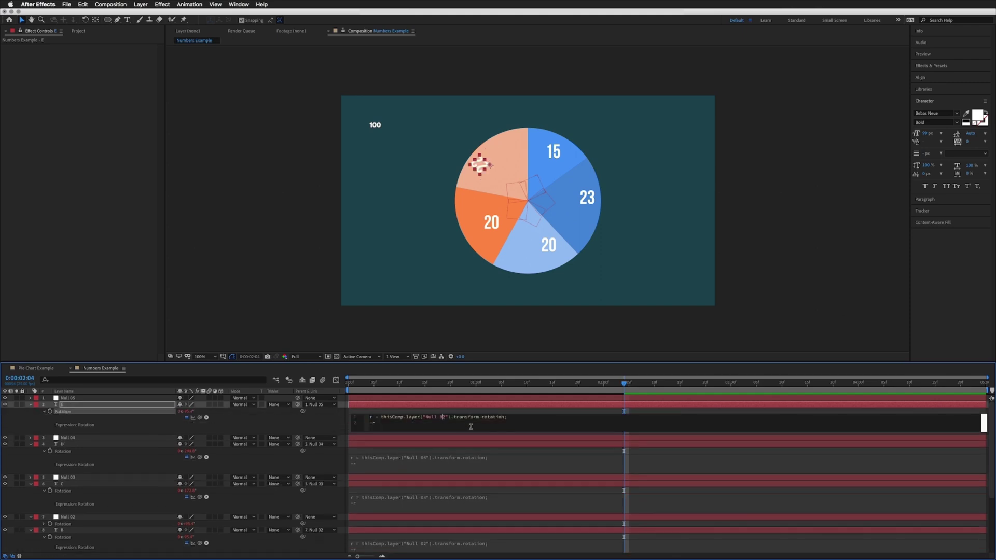
text(5)
key(KP_Enter)
Reposition the upright number labels so that each one sits centred within its pie slice.
drag(497, 162, 491, 161)
click(491, 225)
drag(491, 225, 477, 226)
drag(540, 253, 520, 266)
key(Right)
key(Right)
key(Right)
key(Right)
key(Right)
key(Right)
key(Right)
key(Right)
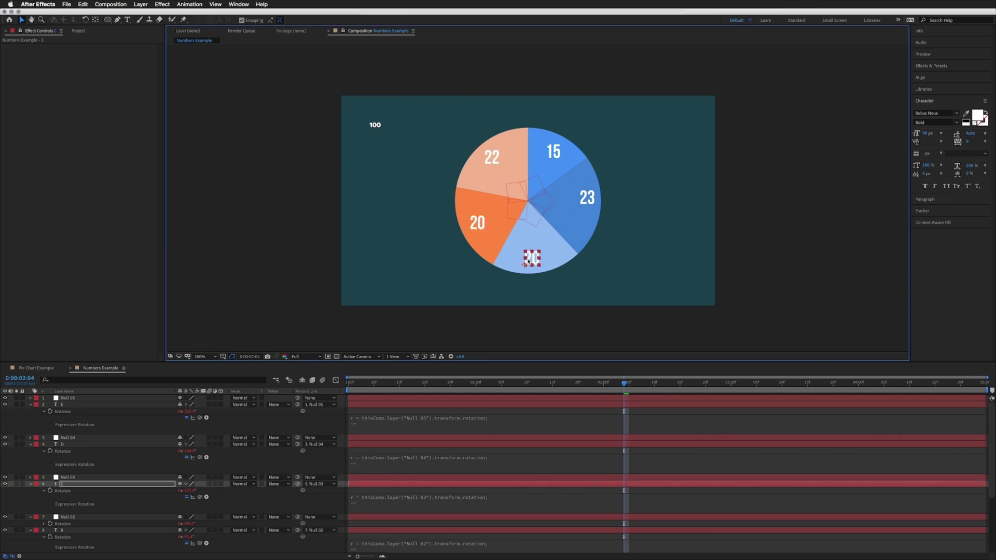
click(586, 205)
key(Return)
drag(586, 205, 582, 212)
Collapse all open layer properties and move the CONTROLS layer to the top of the layer stack.
click(392, 422)
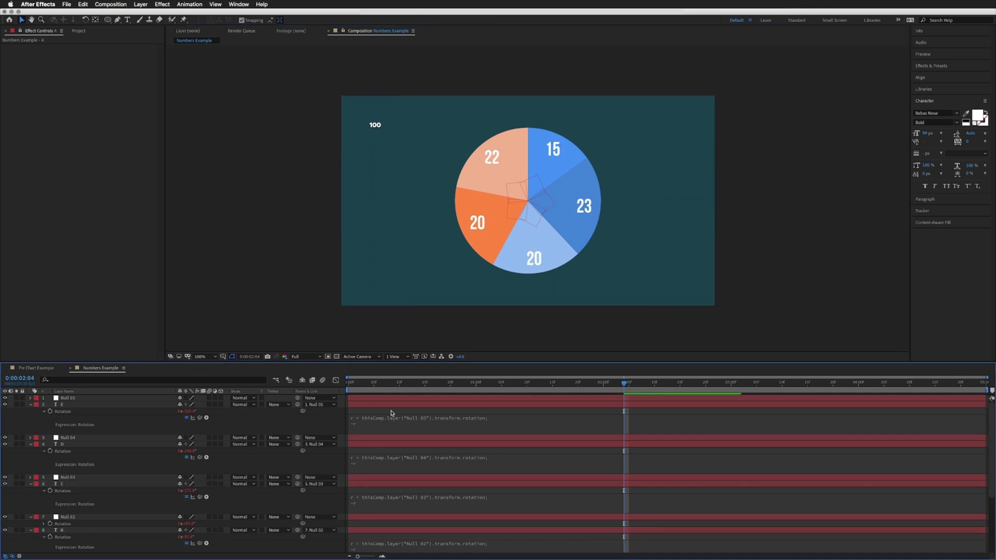
key(u)
key(u)
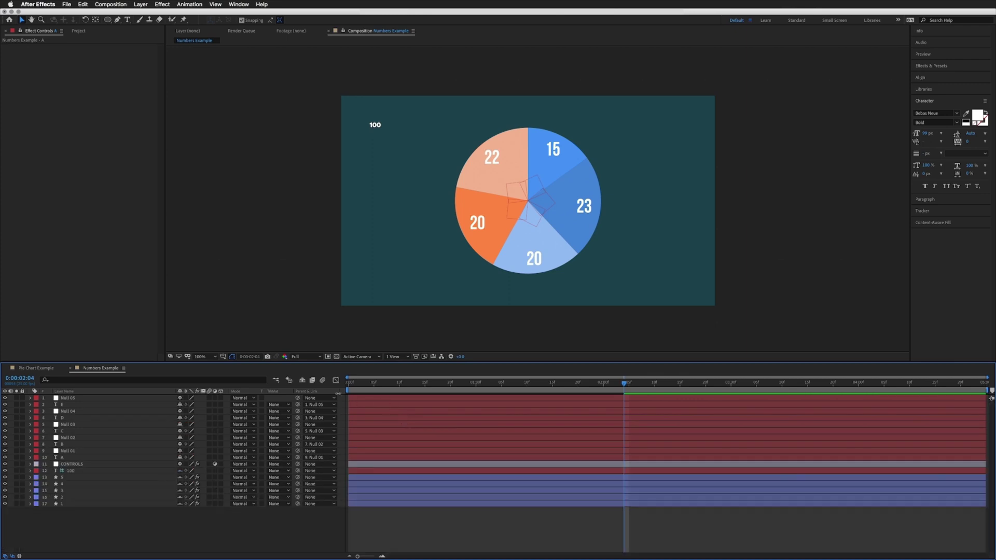
drag(78, 463, 75, 400)
Test the labels by setting the first slice's slider to 5 and stepping it up and down, finishing at 17.
click(94, 54)
text(5)
key(Return)
key(shift+Down)
key(shift+Up)
key(shift+Up)
key(shift+Up)
key(shift+Down)
key(shift+Up)
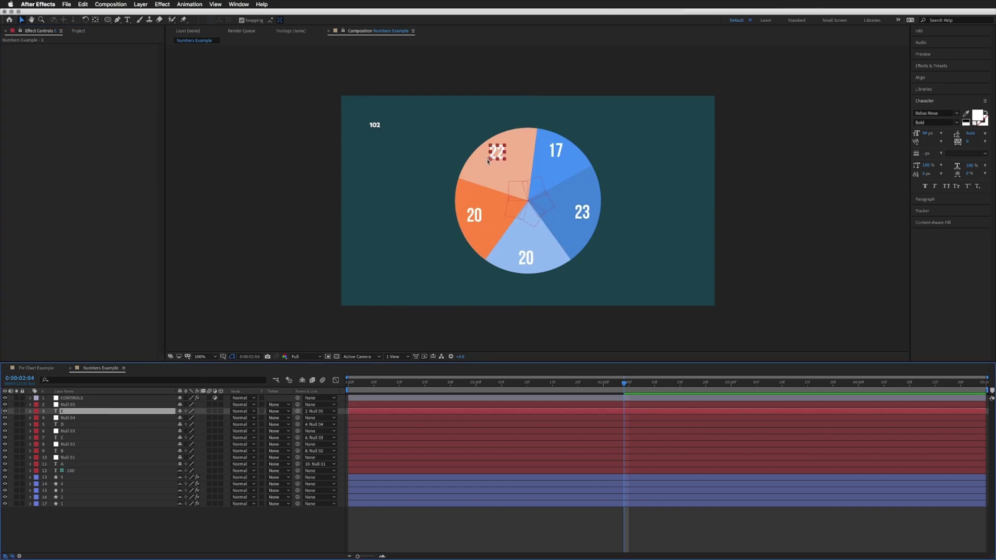
Select the A, B, C, D and E text layers together and centre-align their text.
super+click(65, 426)
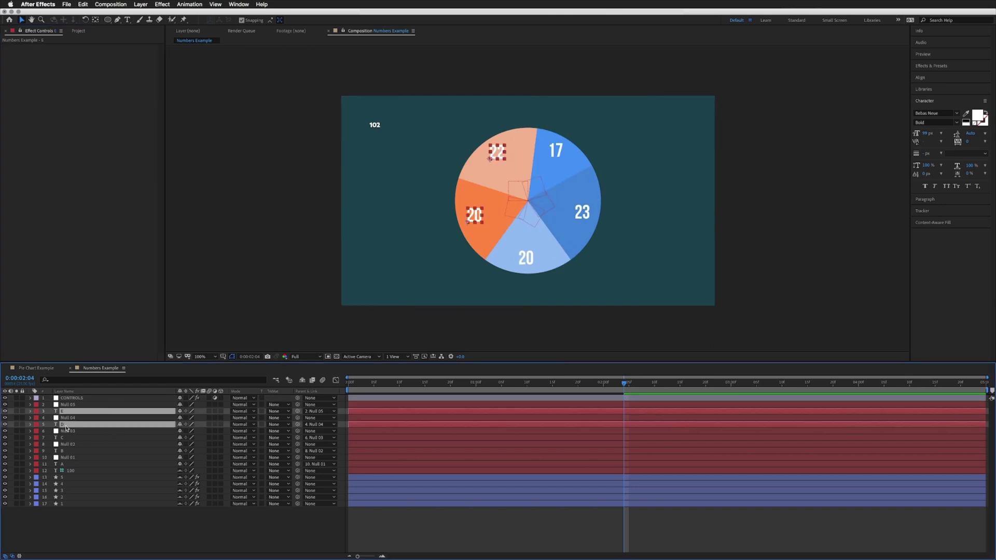
super+click(66, 438)
super+click(65, 451)
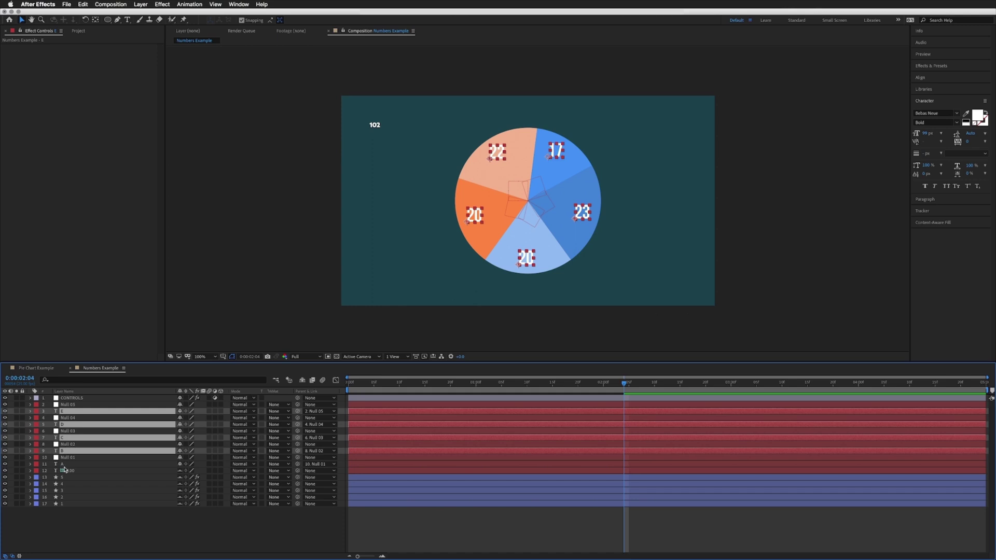
super+click(65, 464)
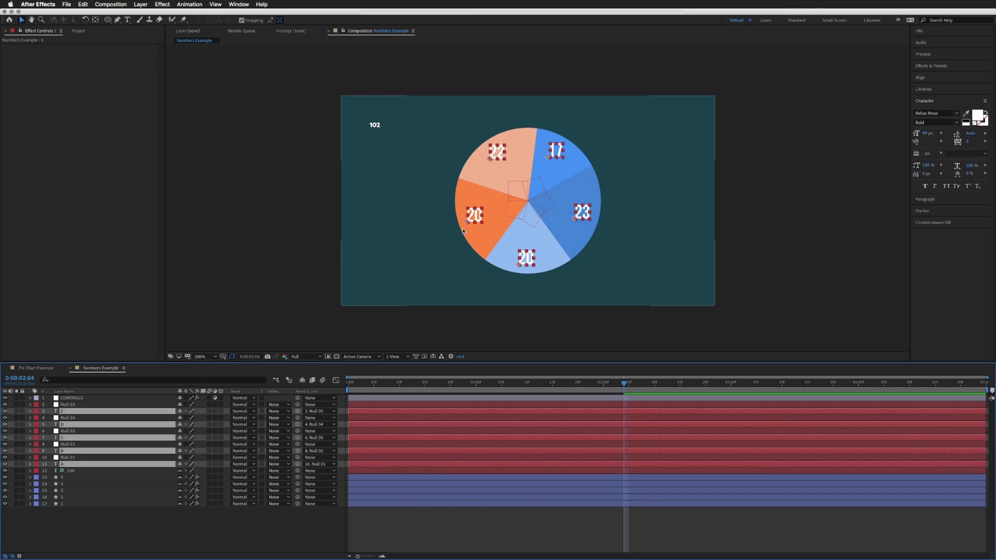
click(925, 199)
click(927, 124)
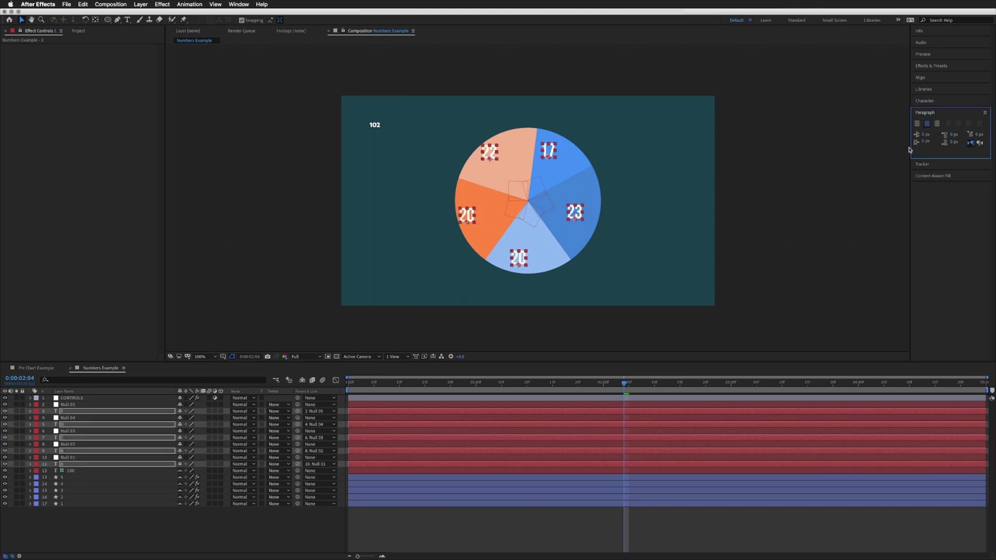
Nudge the five selected number labels sideways to re-centre them over their pie slices, then deselect them.
key(shift+Right)
key(shift+Right)
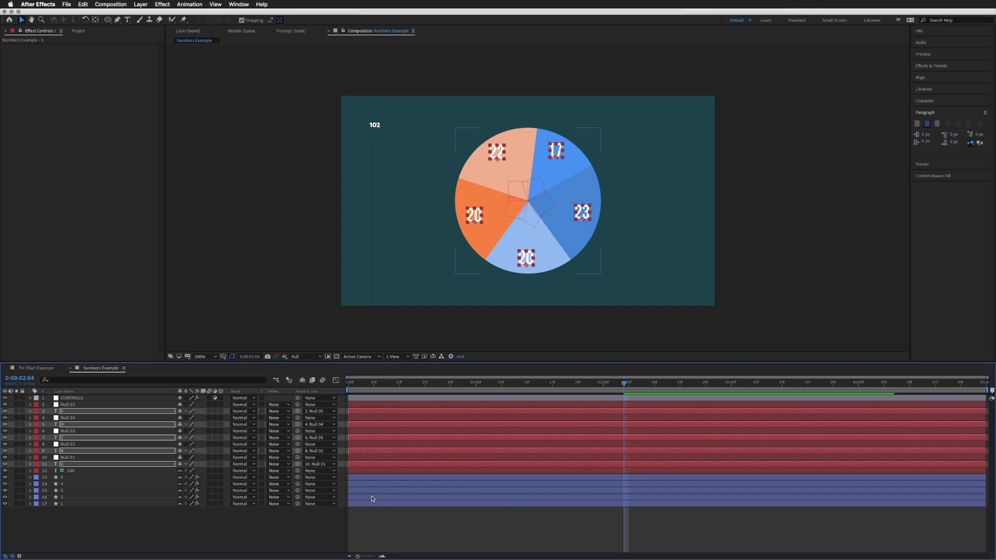
click(406, 510)
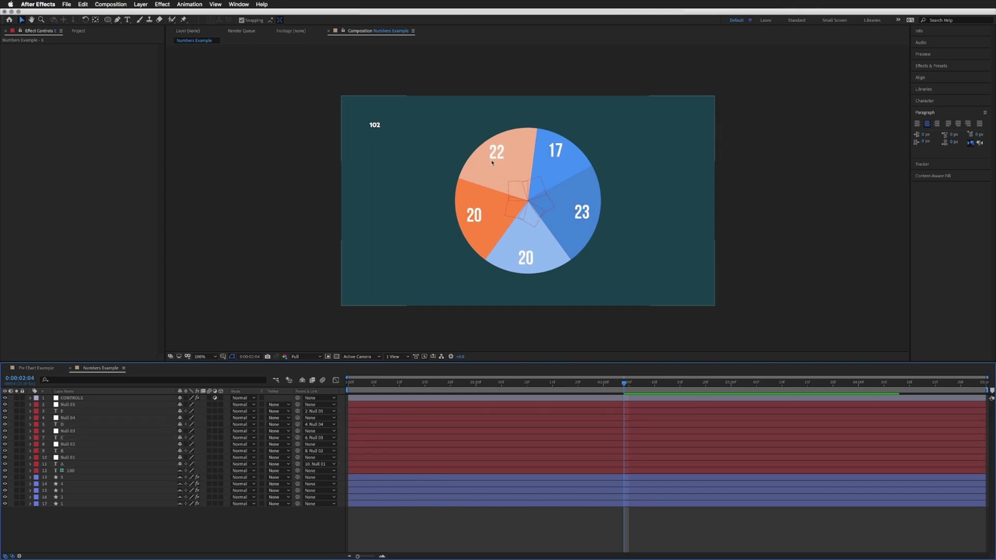
Test the label positions by stepping the CONTROLS layer's slider 1 down and up, finishing at 18.
click(72, 398)
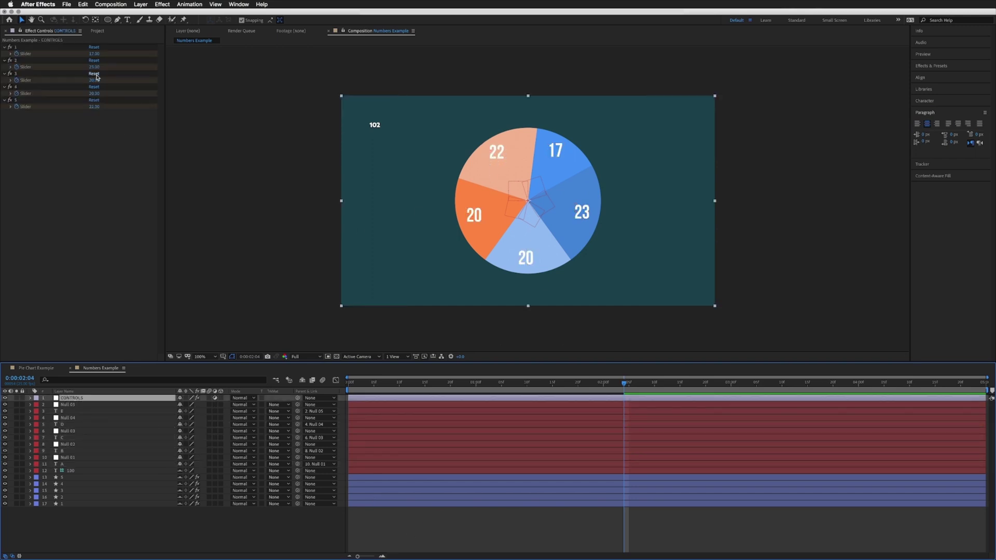
click(94, 54)
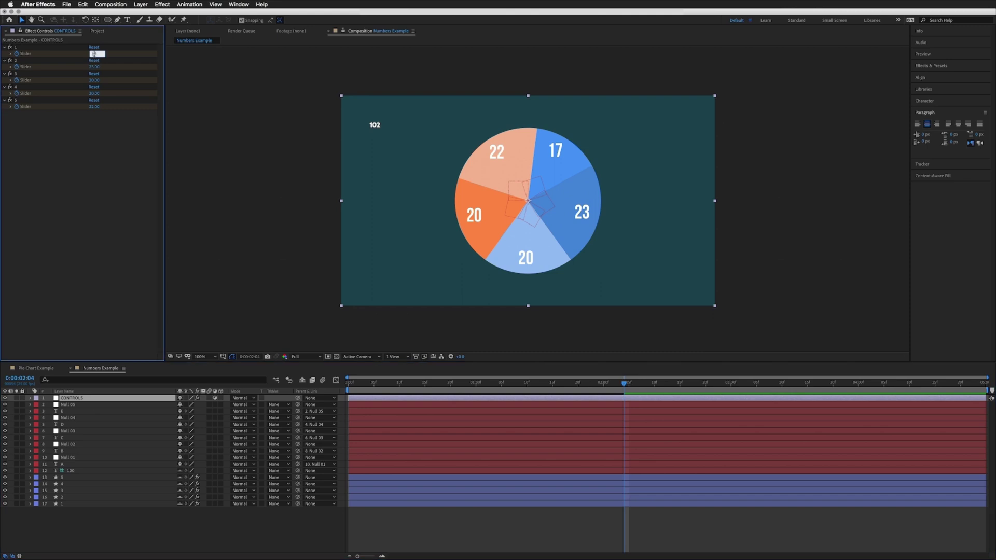
key(shift+Down)
key(shift+Down)
key(shift+Down)
key(shift+Up)
key(shift+Up)
key(shift+Up)
key(Up)
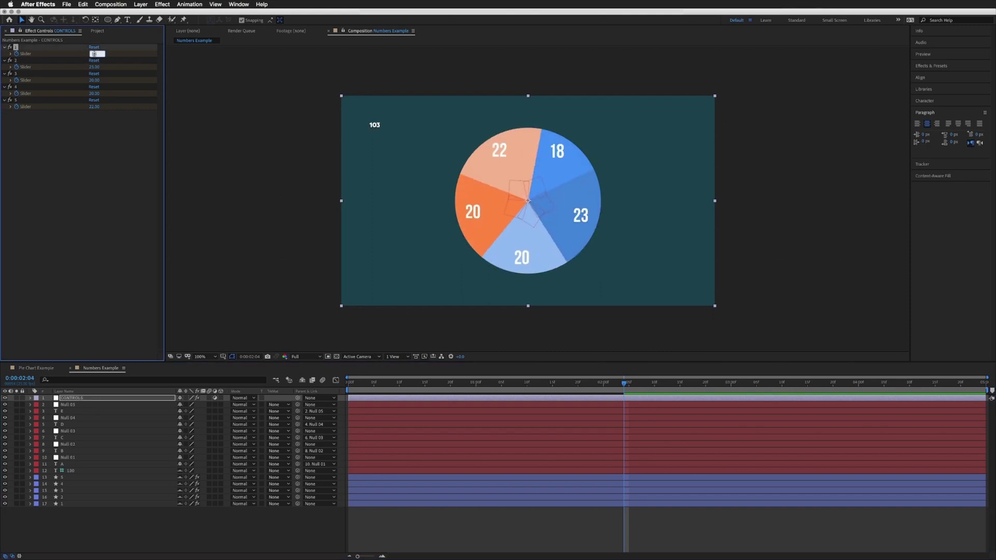
Move the anchor points of text layers E and D to the centres of their numbers with the Pan Behind tool.
click(380, 533)
click(499, 151)
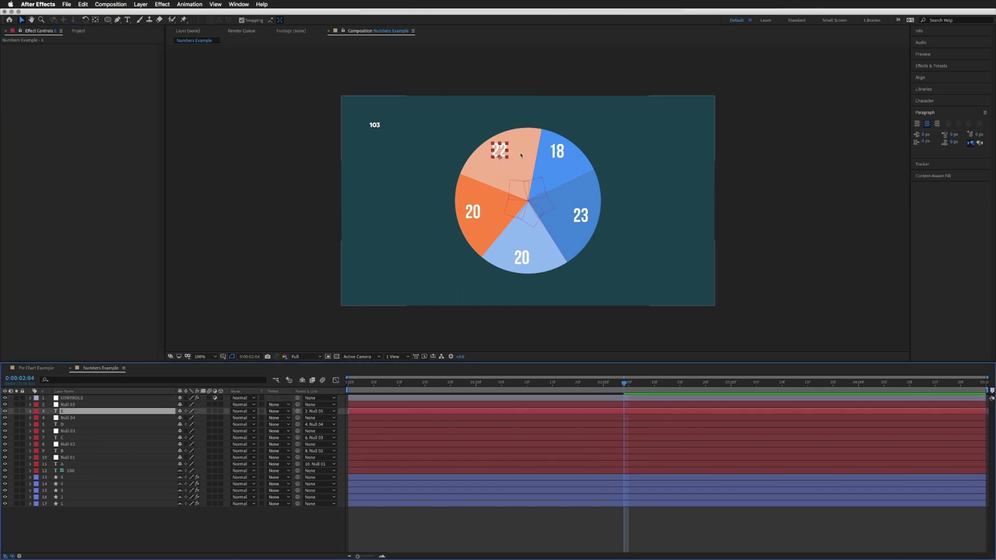
key(y)
drag(499, 157, 500, 151)
click(563, 154)
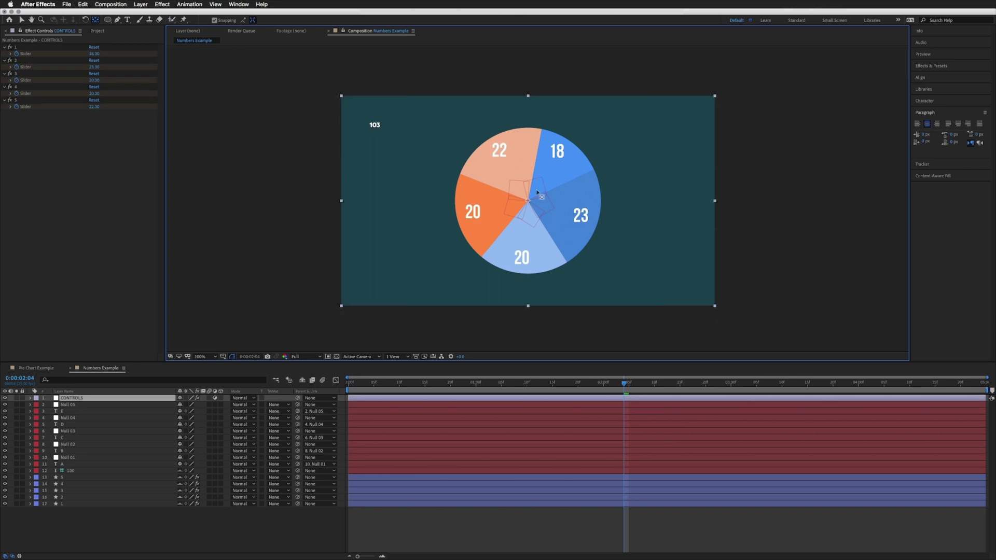
click(64, 411)
click(66, 418)
click(65, 425)
drag(474, 219, 473, 211)
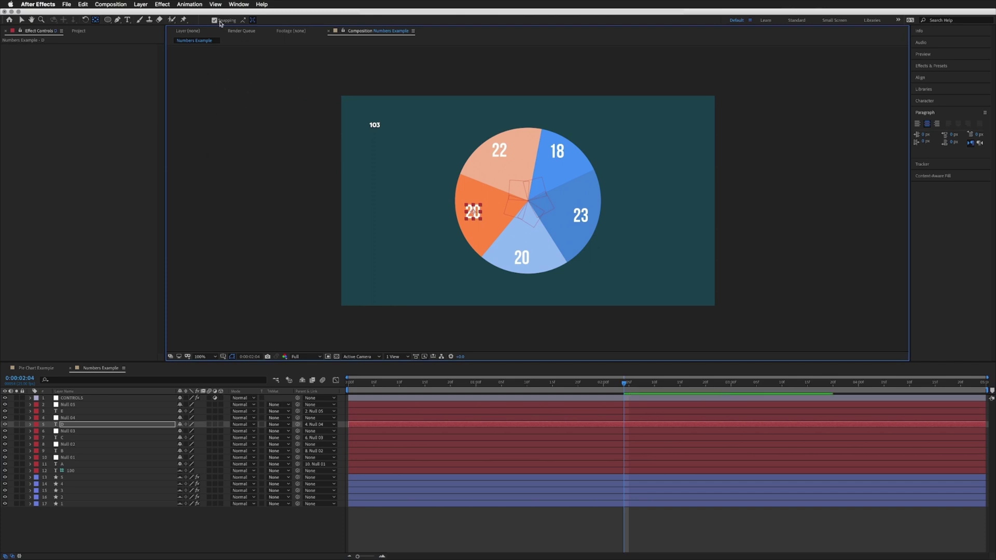
Move the anchor points of text layers C, B and A to the centres of their numbers.
click(66, 439)
key(y)
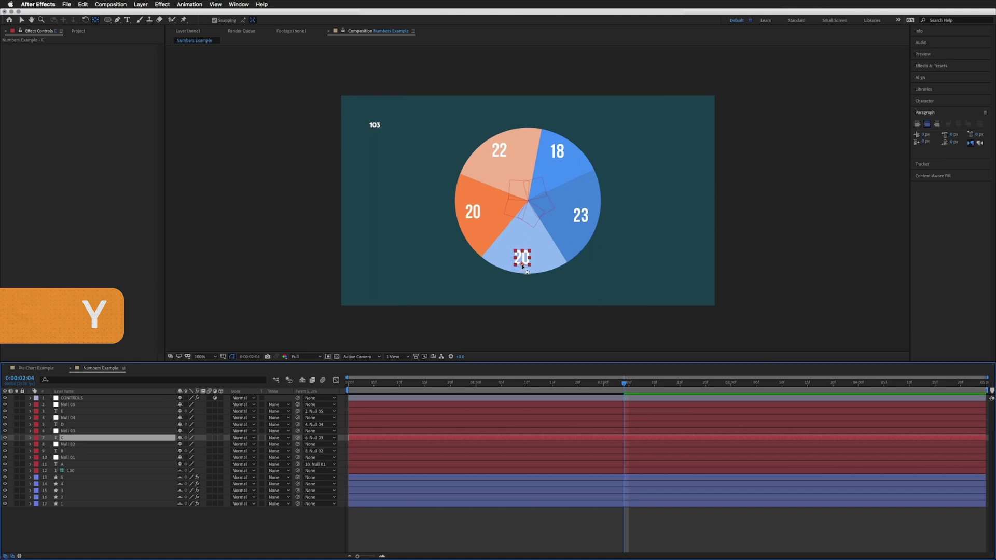
click(523, 263)
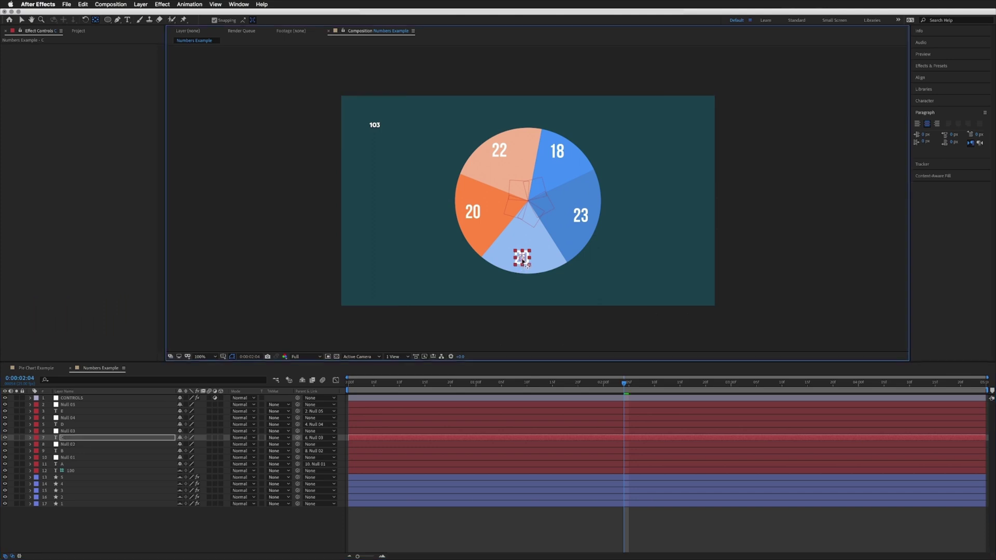
click(70, 451)
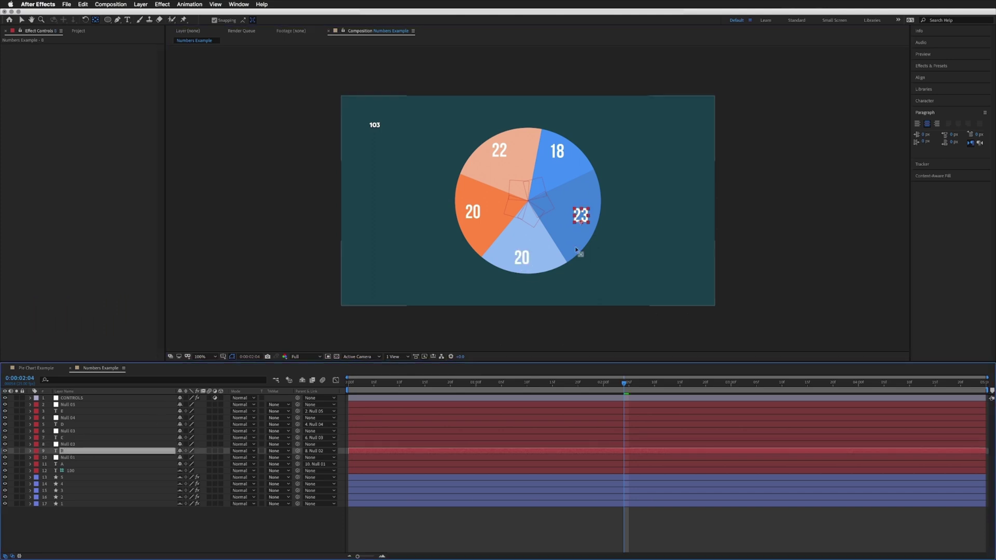
drag(581, 223, 581, 216)
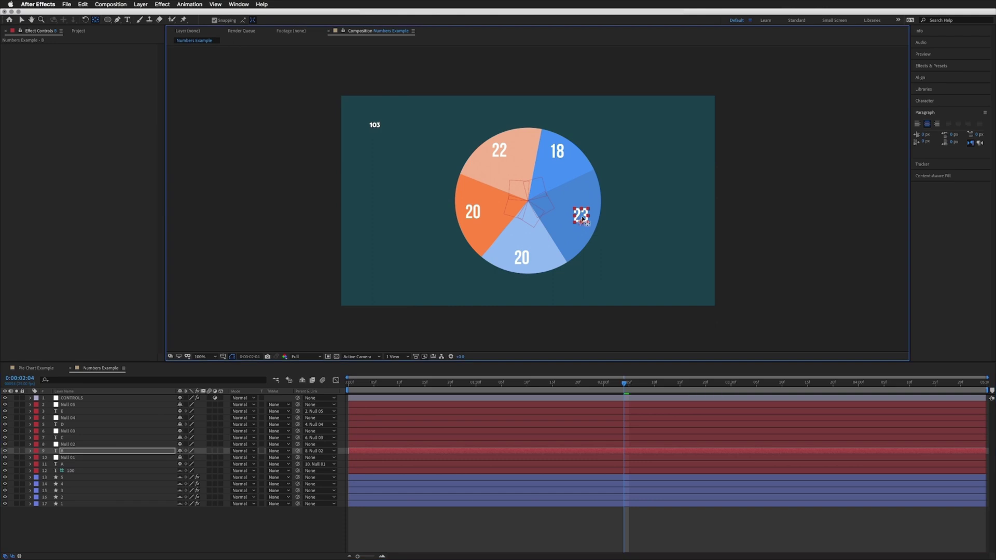
click(64, 464)
click(558, 152)
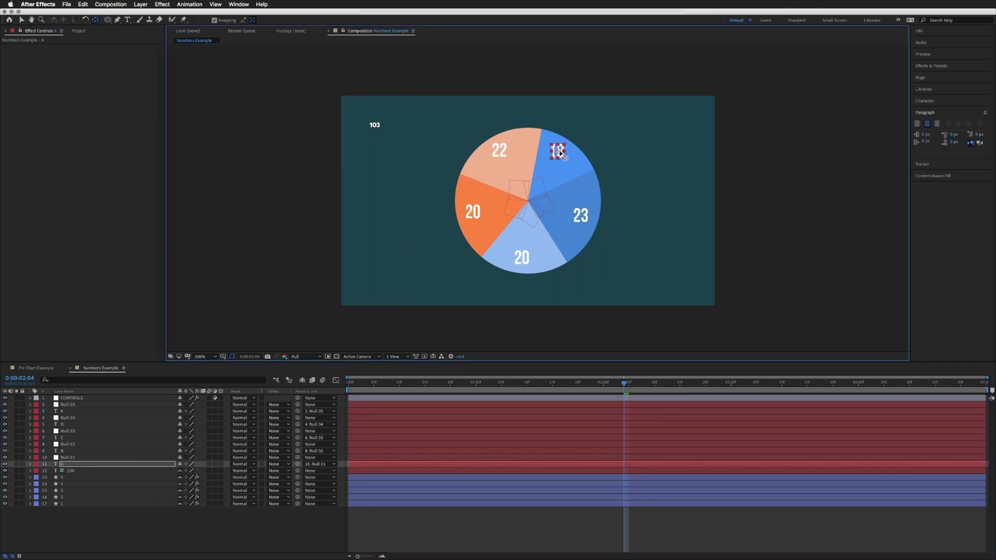
Test the CONTROLS layer's slider 5 with the values 12 and 18 and stepped changes, finishing at 19.
click(73, 398)
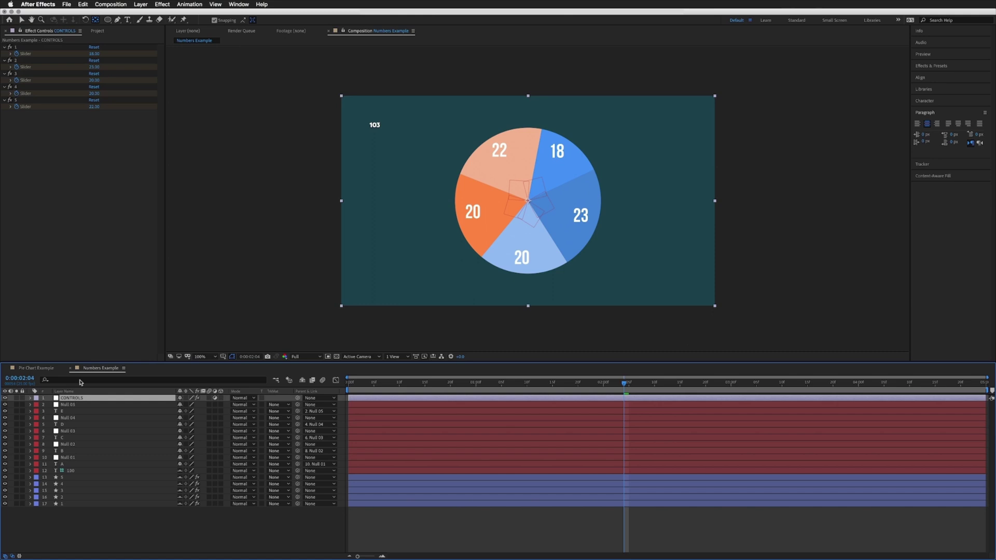
click(94, 107)
text(12)
key(Return)
key(shift+Down)
key(shift+Up)
key(shift+Up)
key(Up)
text(18)
key(Return)
text(19)
key(Return)
click(554, 513)
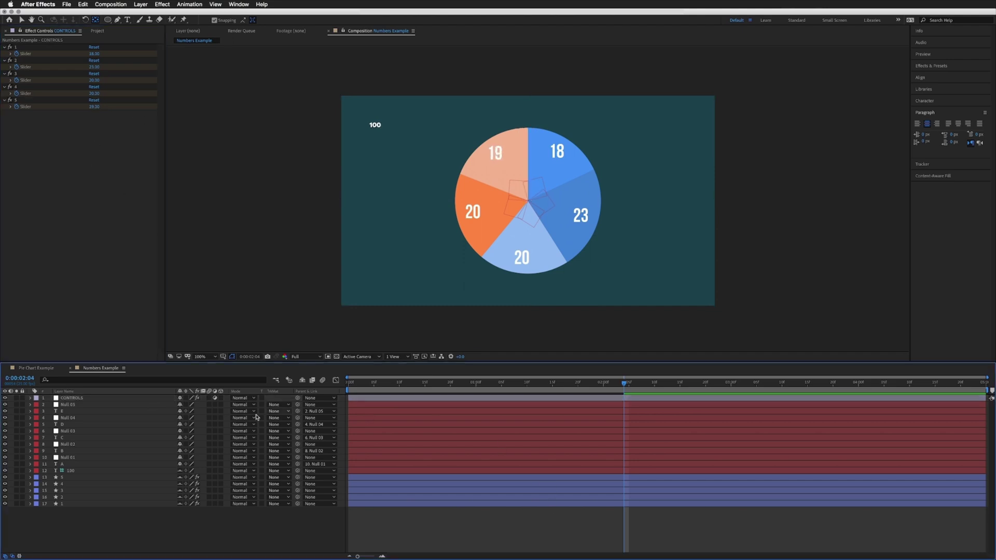
Reveal the CONTROLS layer's keyframes and delete the extra slider keyframes around 0:00:02:04.
click(81, 400)
key(u)
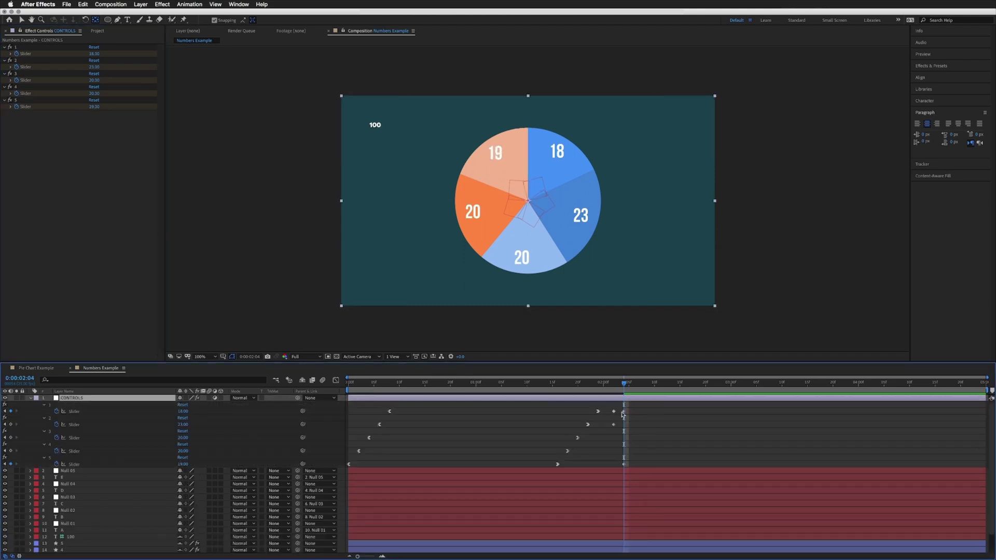
drag(605, 404, 657, 473)
key(Delete)
Return to the start of the timeline and preview the pie chart animation up to 0:00:01:08.
click(617, 386)
drag(617, 386, 602, 384)
drag(589, 385, 312, 395)
key(space)
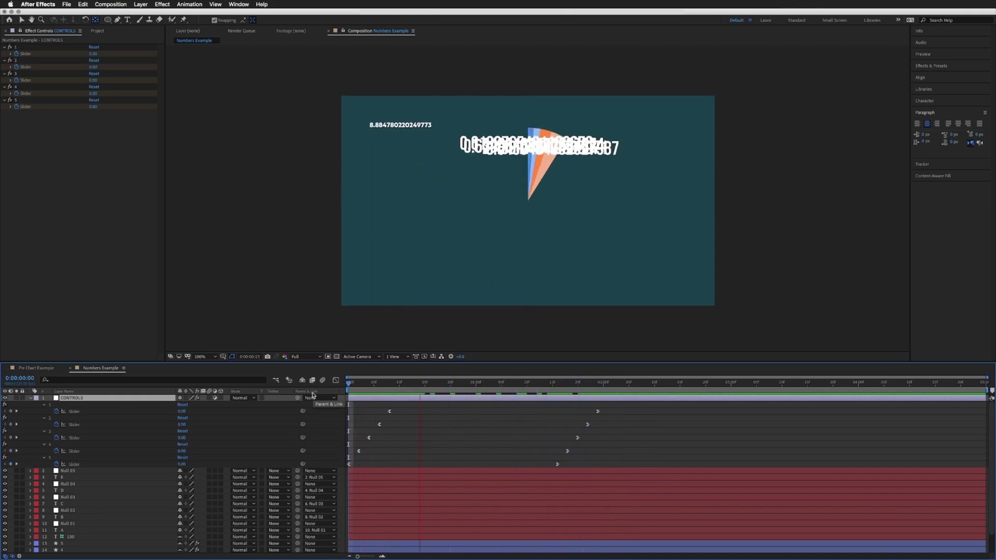
key(space)
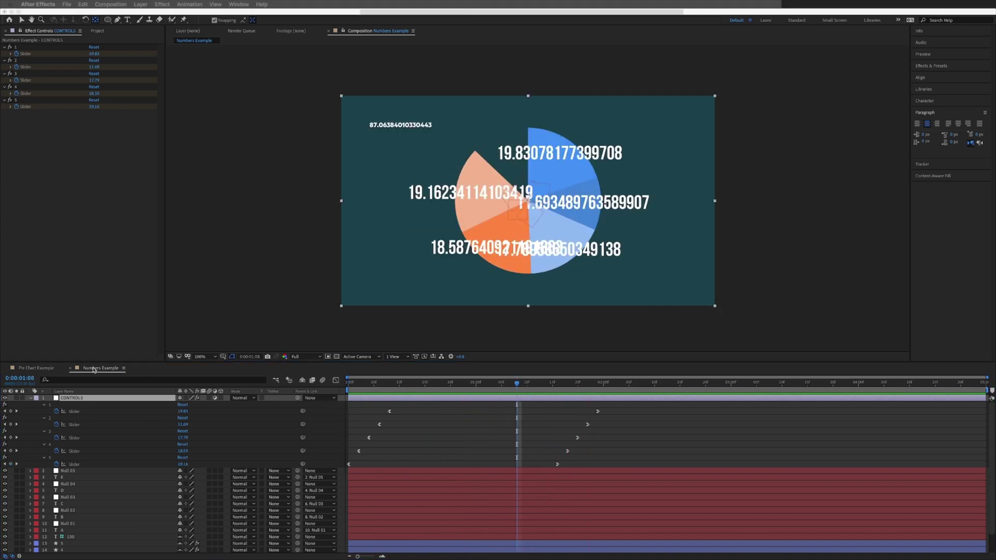
Edit text layer A's Source Text expression to assign the slider reference to n and return Math.round(n).
click(30, 398)
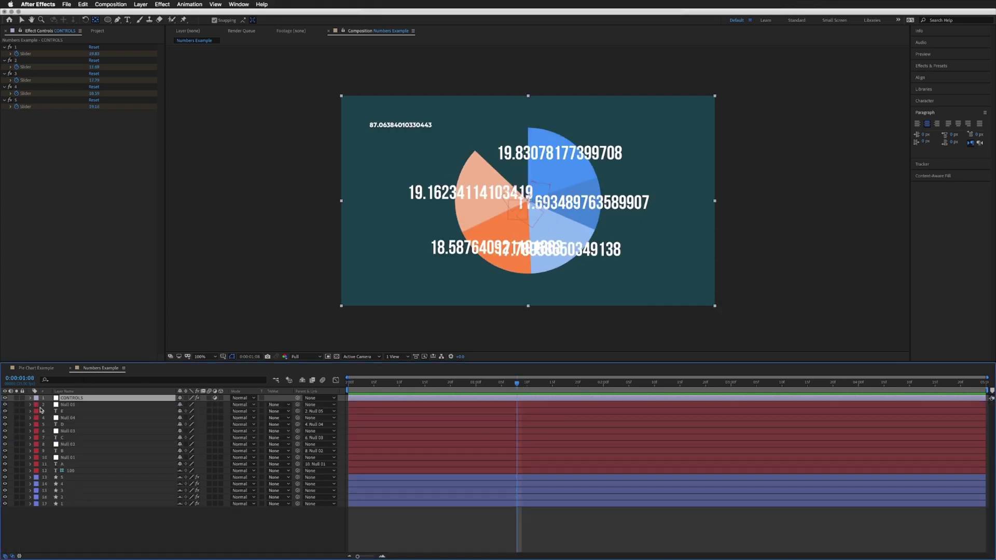
click(66, 465)
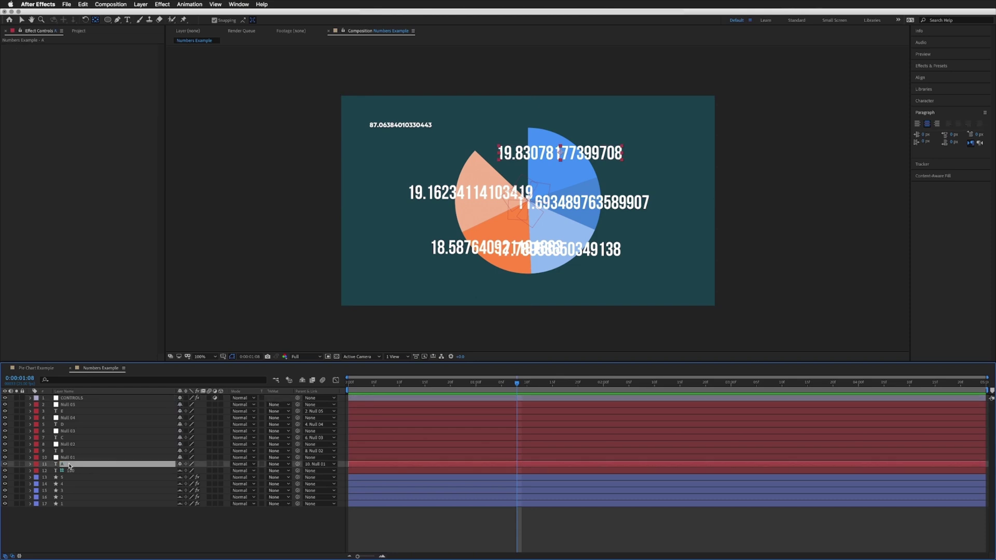
click(30, 465)
click(36, 474)
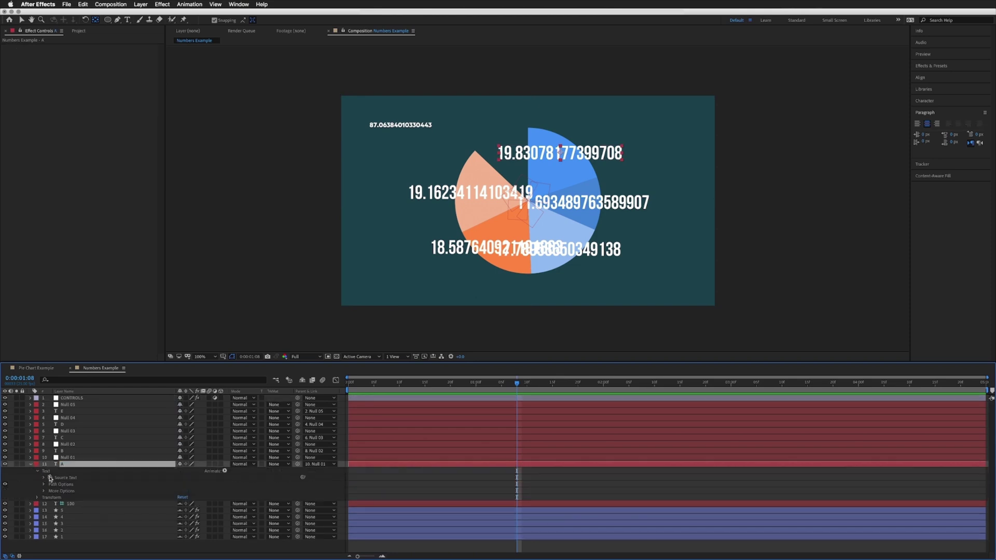
click(62, 478)
alt+click(50, 477)
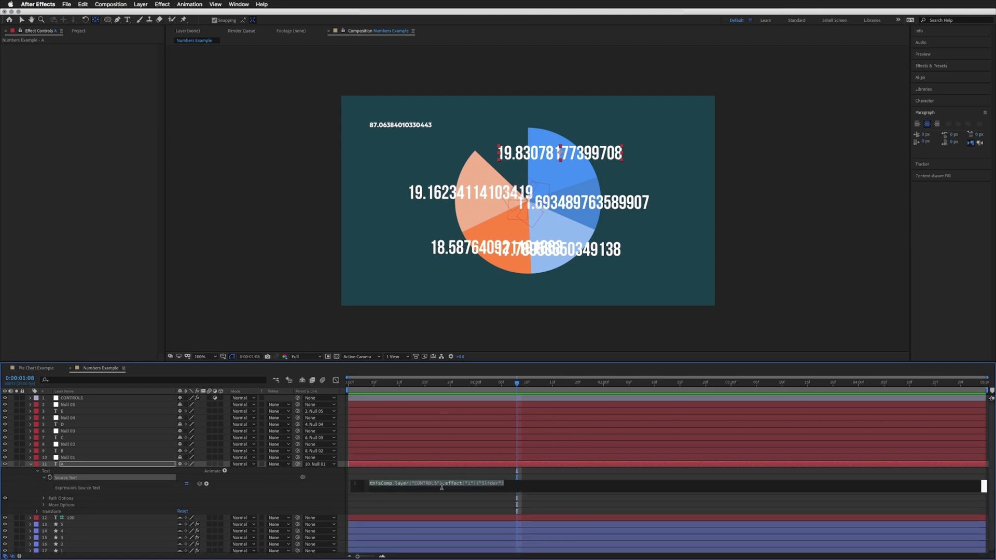
key(Right)
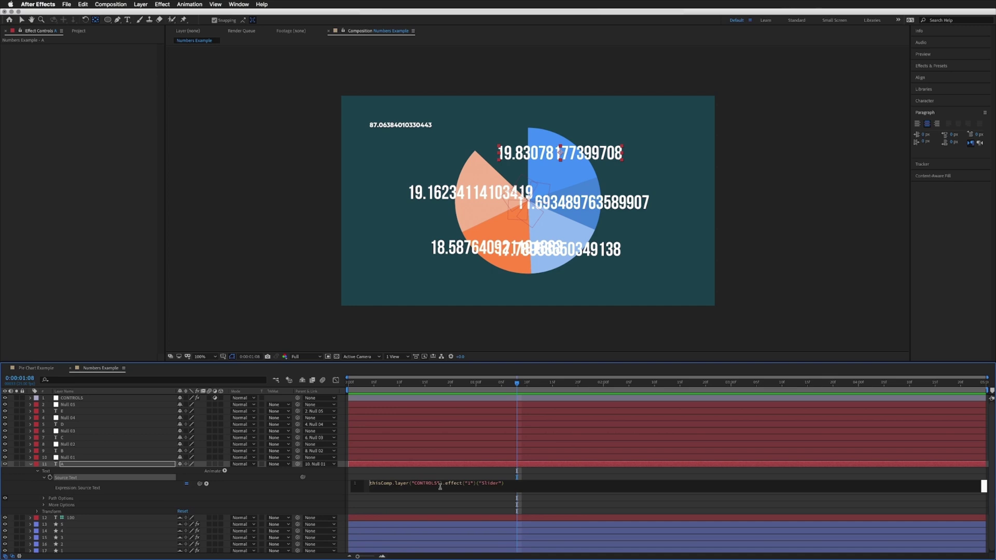
text(n =)
text(Math)
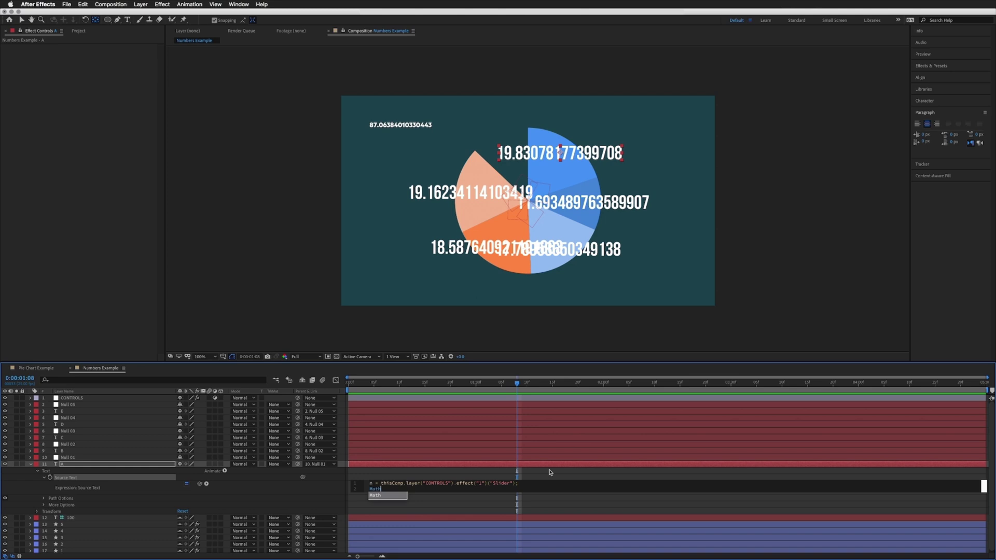
text(.roun)
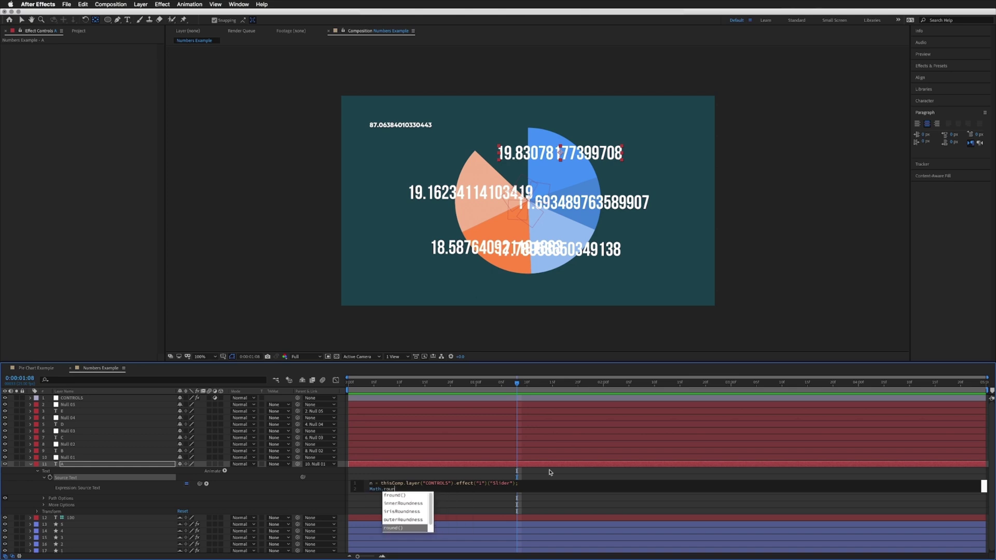
text(d())
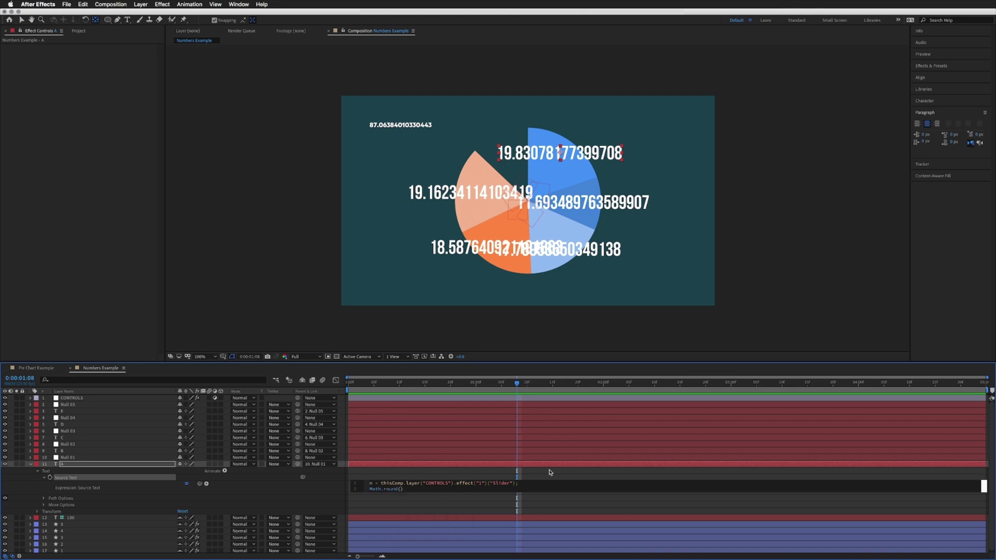
text(n)
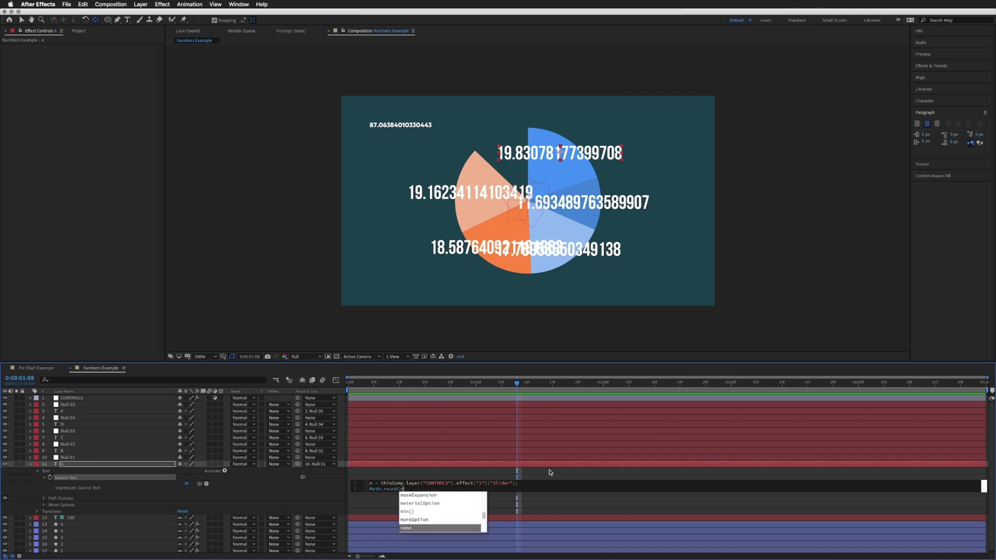
click(391, 475)
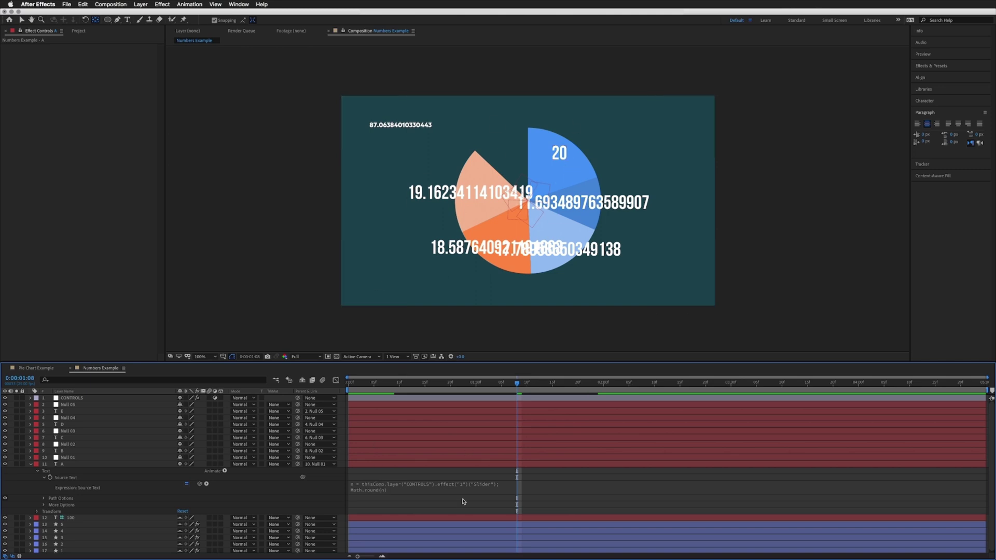
Copy the Math.round(n) line from text layer A's Source Text expression.
click(384, 490)
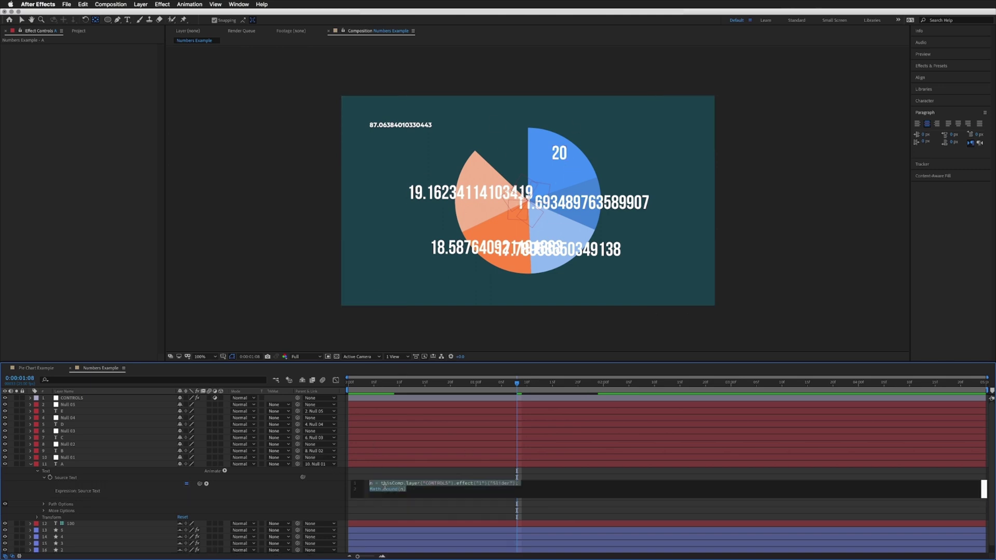
drag(411, 489, 369, 490)
key(ctrl+c)
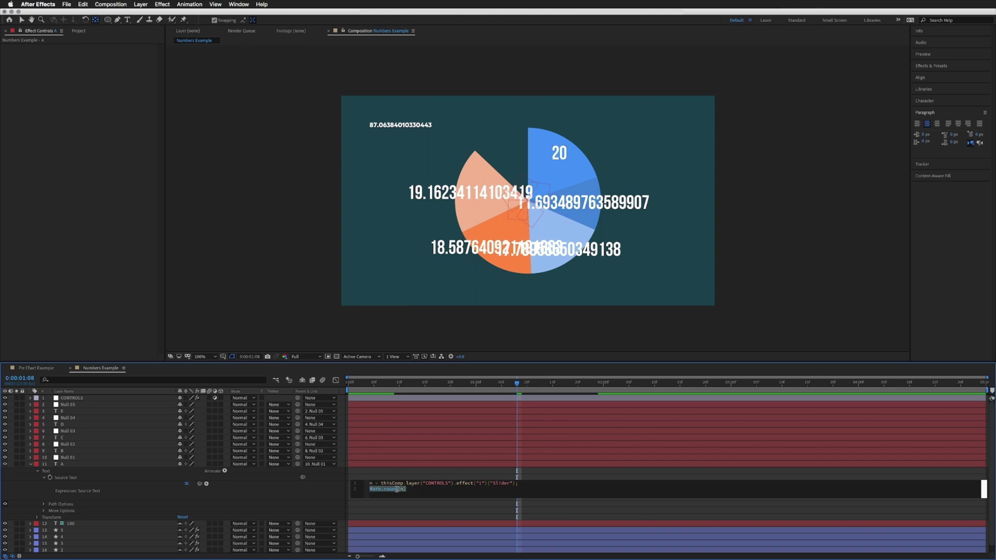
click(383, 473)
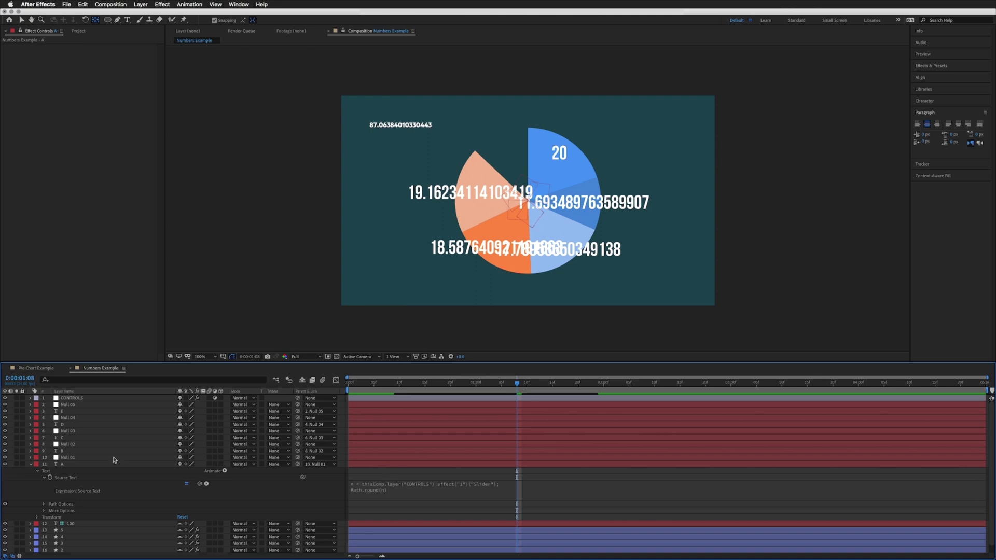
Edit text layer B's Source Text expression to assign the slider 2 reference to n and return Math.round(n).
click(63, 452)
key(u)
key(u)
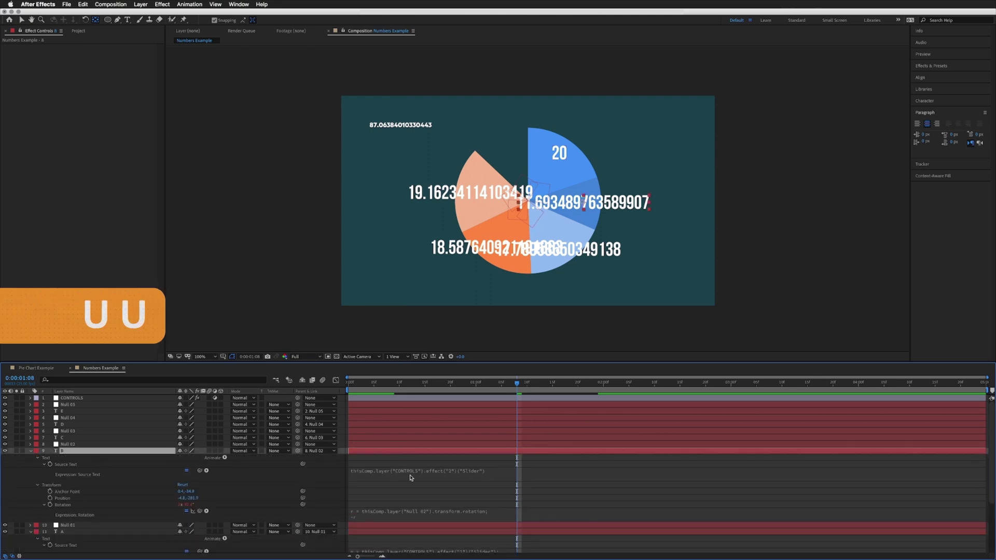
click(373, 471)
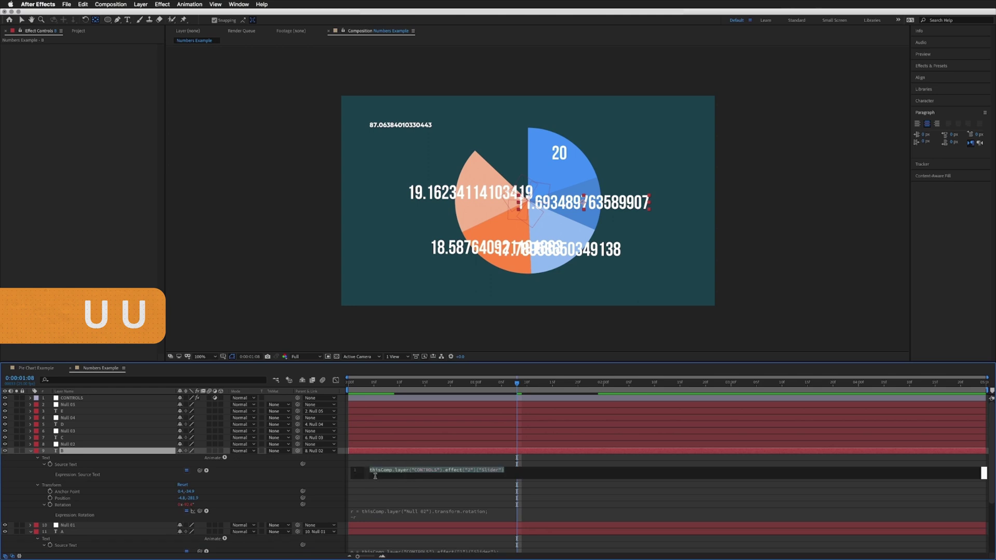
click(370, 470)
text(n = )
text(=)
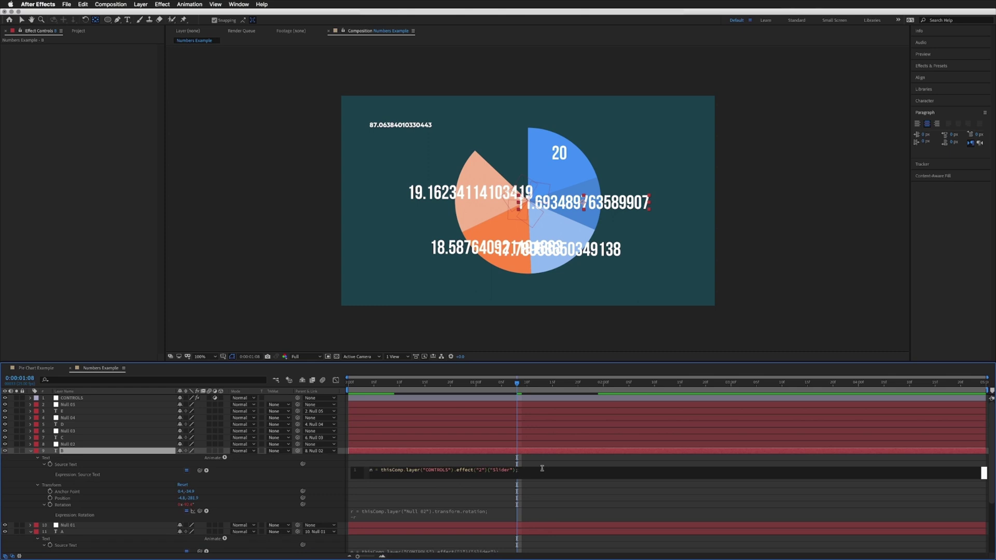
key(ctrl+v)
key(ctrl+a)
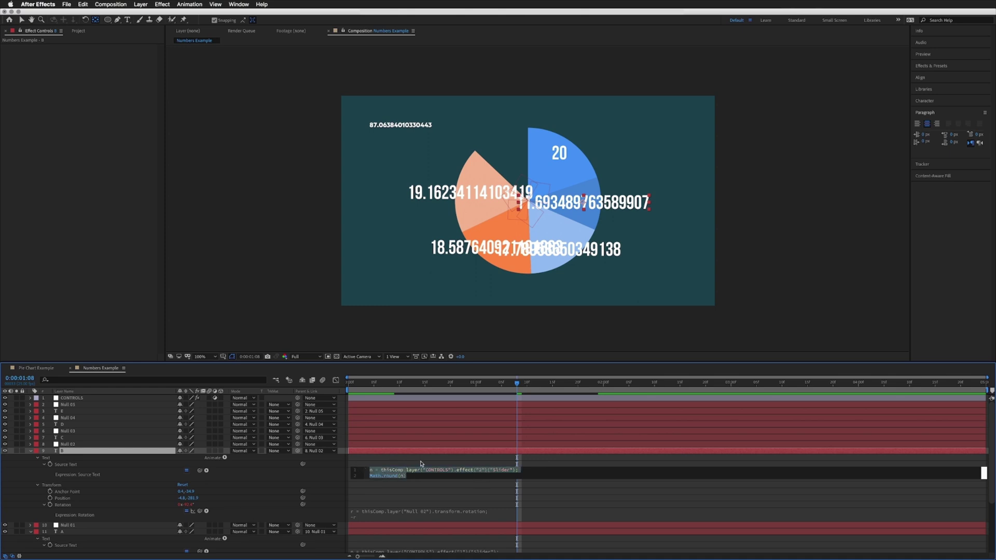
click(396, 461)
Edit text layer C's Source Text expression to assign the slider 3 reference to n and return Math.round(n).
click(67, 439)
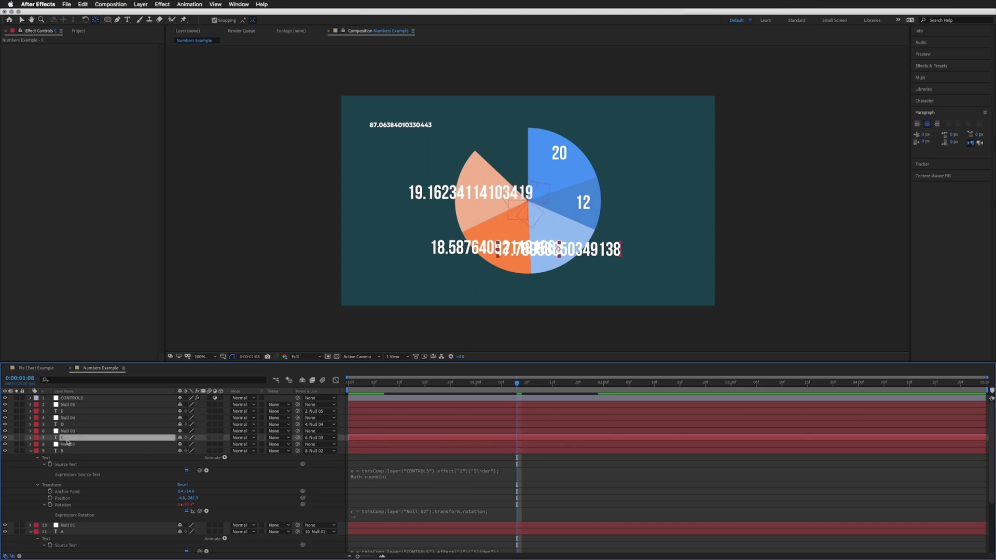
key(e)
key(e)
click(404, 458)
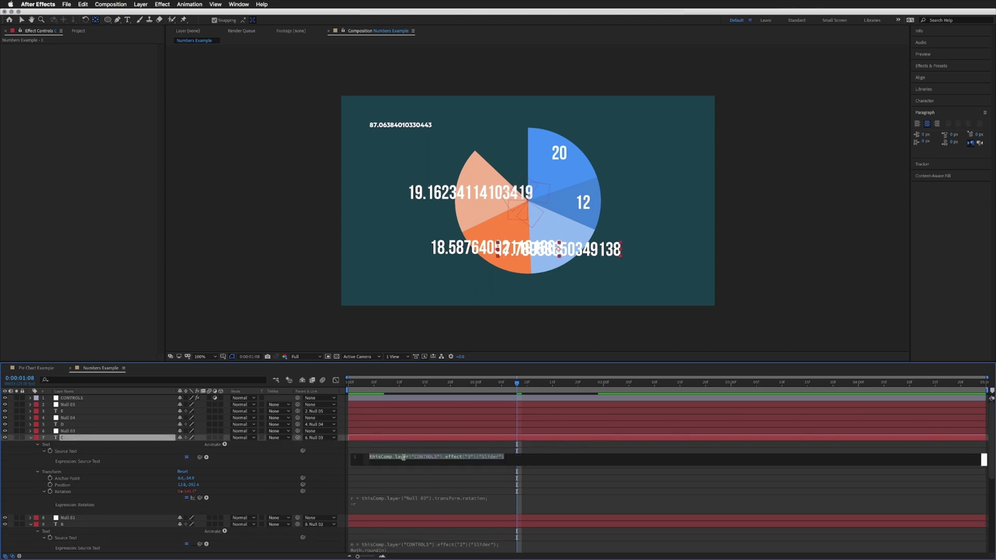
key(Left)
text(n =)
key(End)
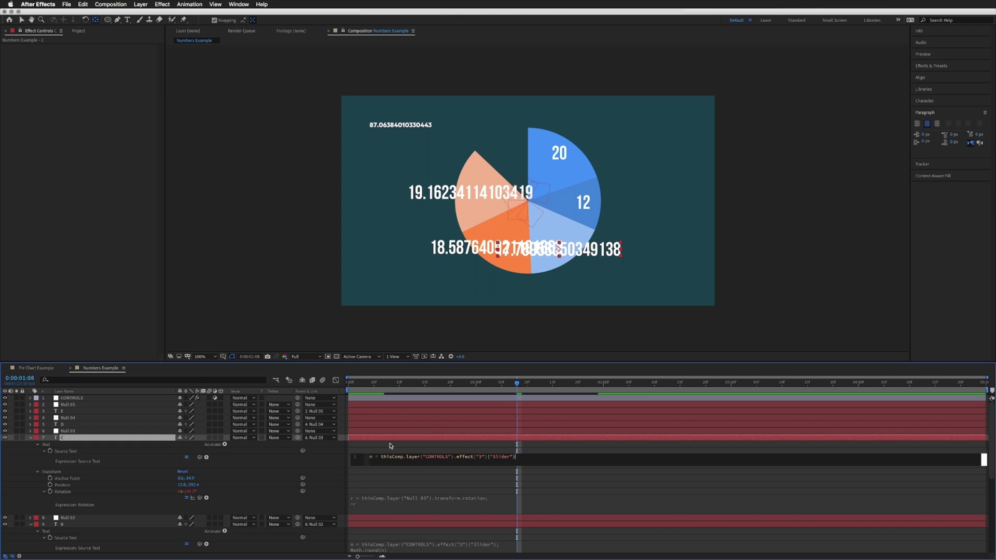
text(;)
key(Return)
text(Math.round(n))
Edit text layer D's Source Text expression to assign the slider 4 reference to n and return Math.round(n).
click(65, 425)
key(e)
key(e)
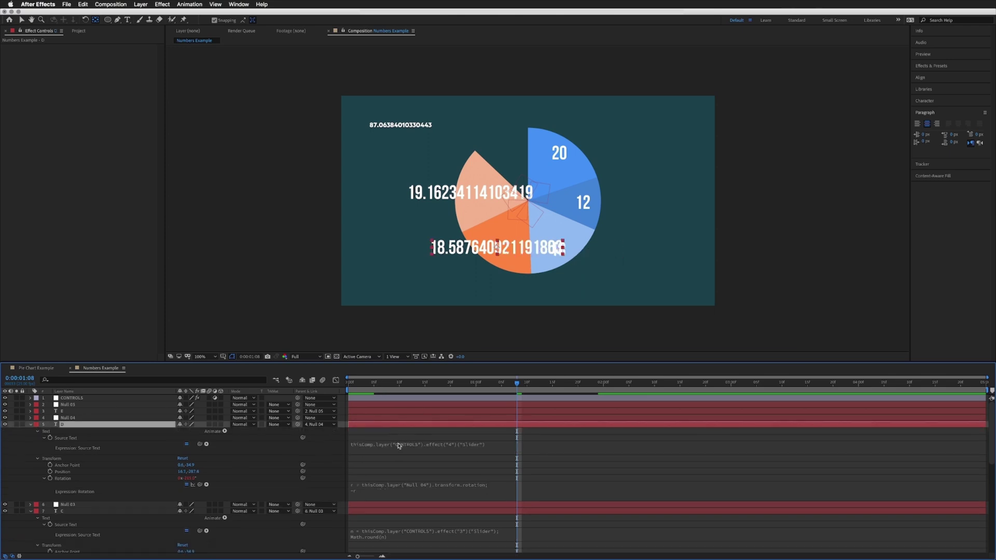
click(383, 442)
key(Home)
text(n =)
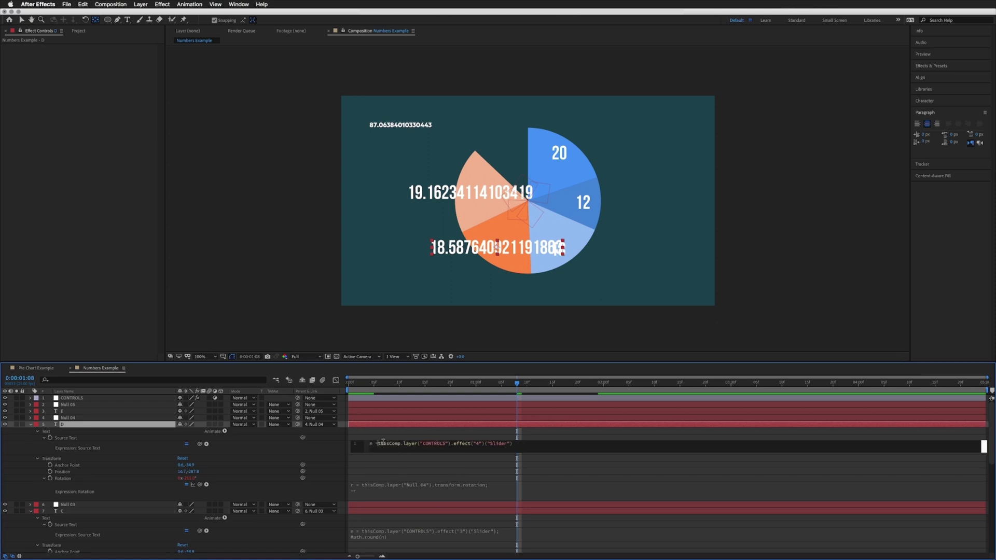
key(Return)
text(Math.round(n))
Edit text layer E's Source Text expression to assign the slider 5 reference to n and return Math.round(n).
click(63, 412)
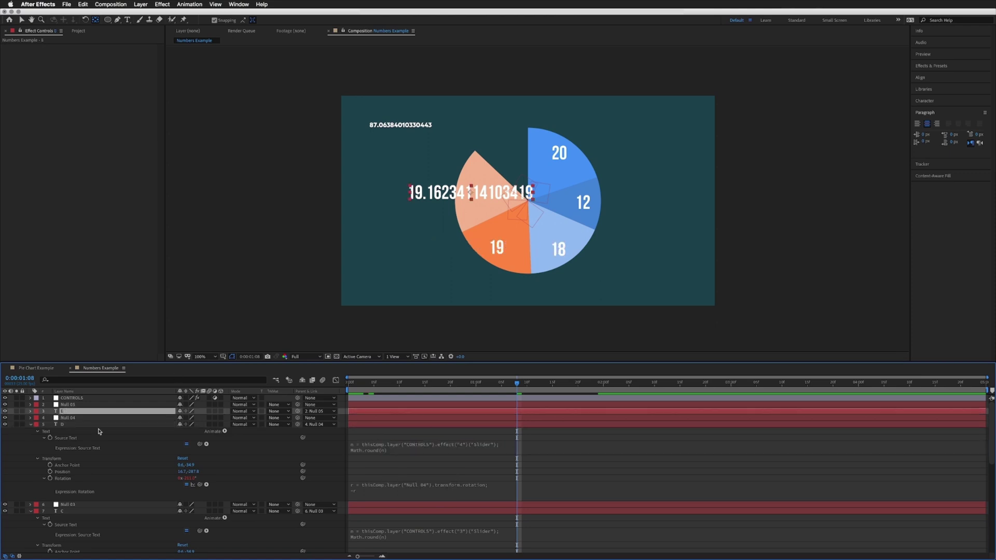
key(u)
key(u)
click(411, 436)
key(Home)
text(n =)
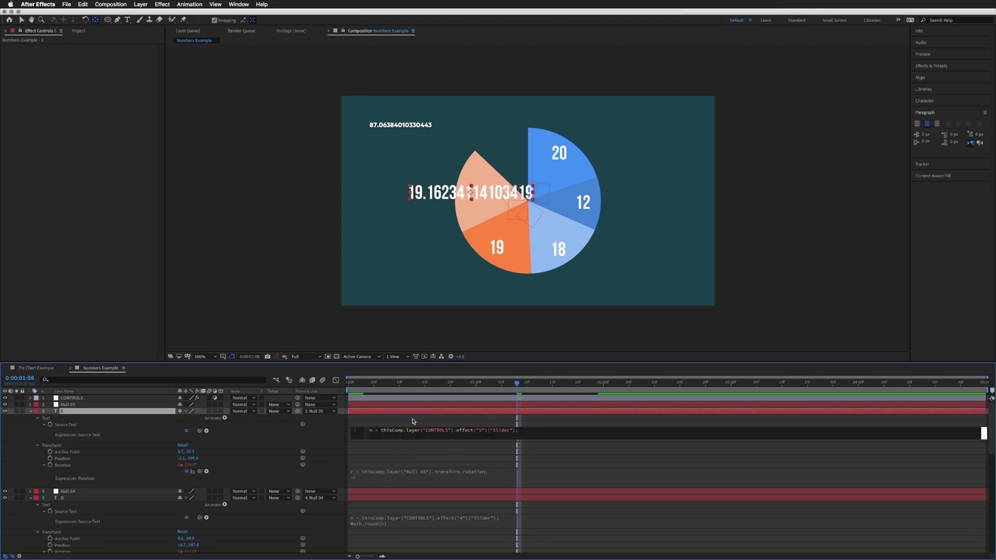
key(super+v)
click(380, 418)
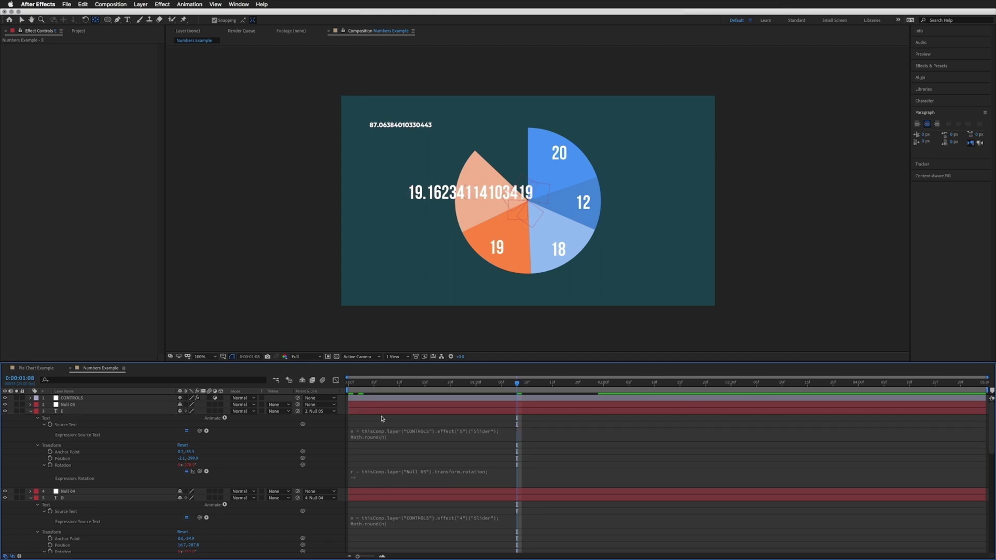
Collapse the expanded layer properties and preview the rounded slice labels from the start of the timeline.
key(u)
key(u)
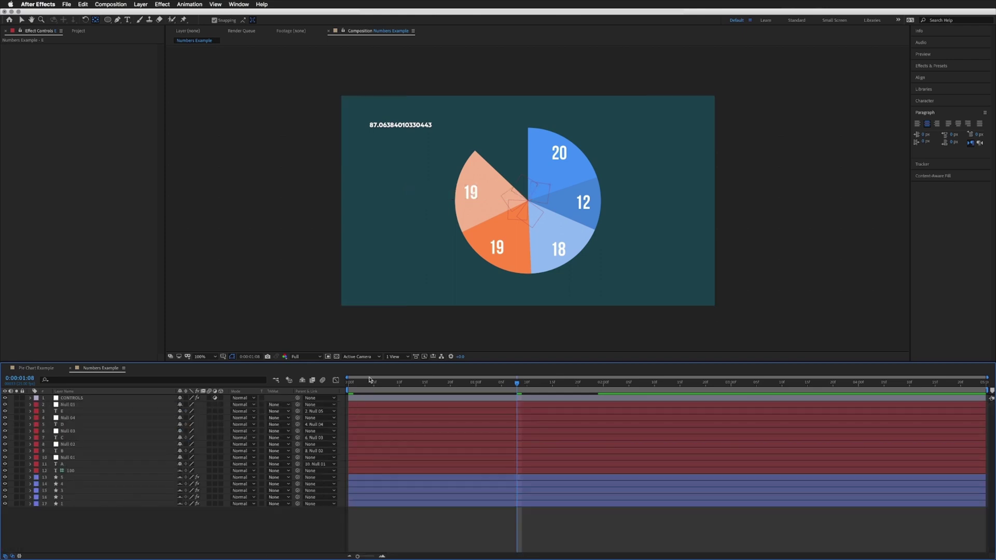
drag(503, 382, 307, 385)
key(space)
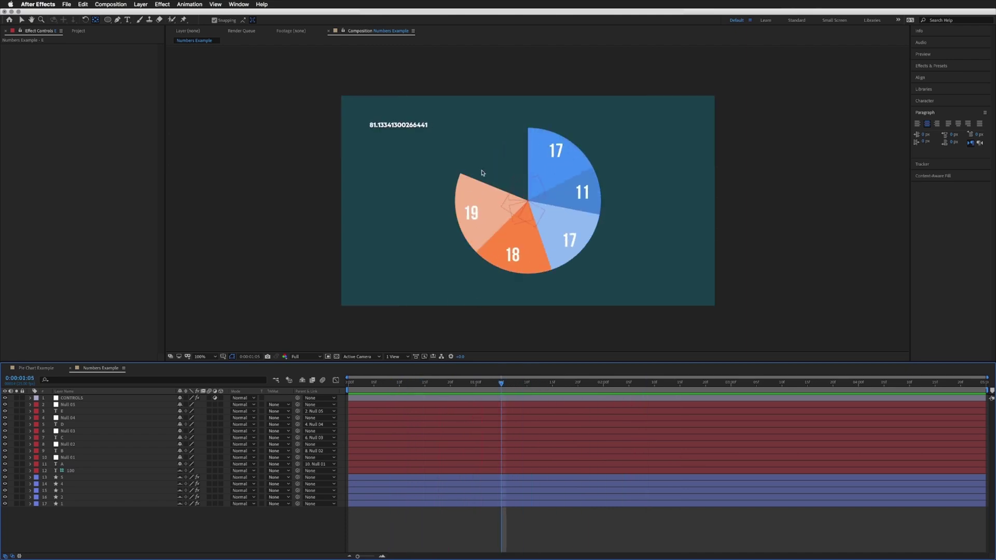
Assign the a+b+c+d+e sum to n in the 100 text layer's Source Text expression.
key(v)
click(377, 125)
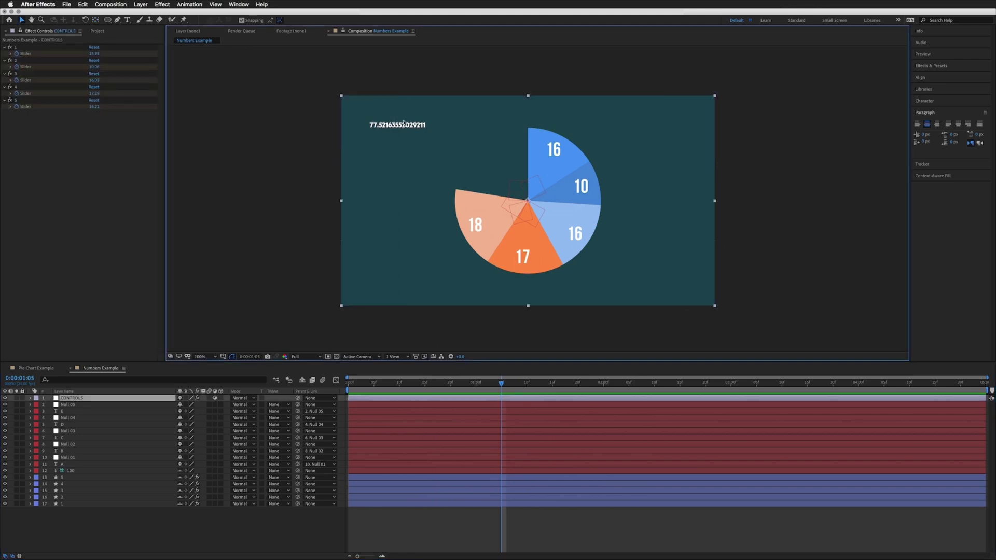
click(77, 471)
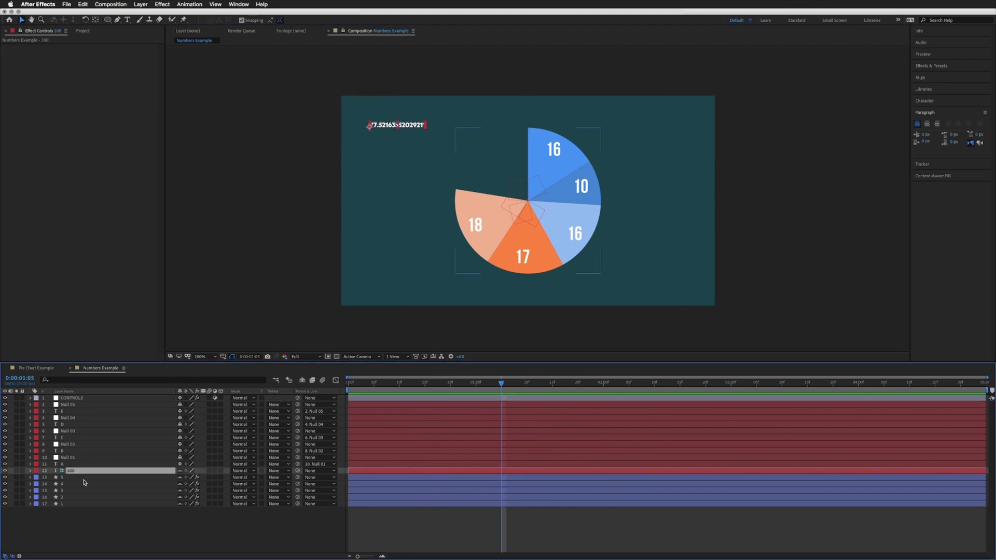
key(e)
key(e)
click(389, 509)
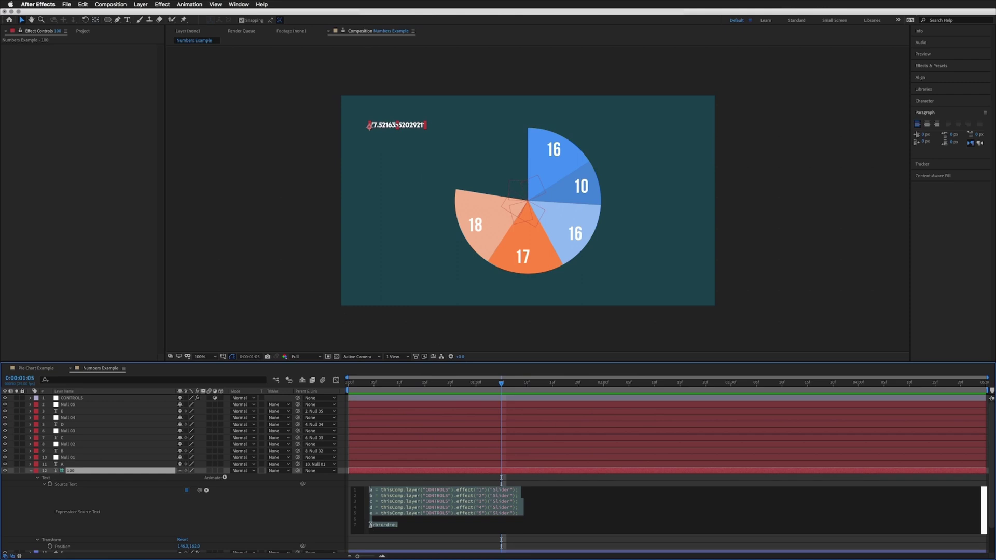
click(370, 525)
text(n =)
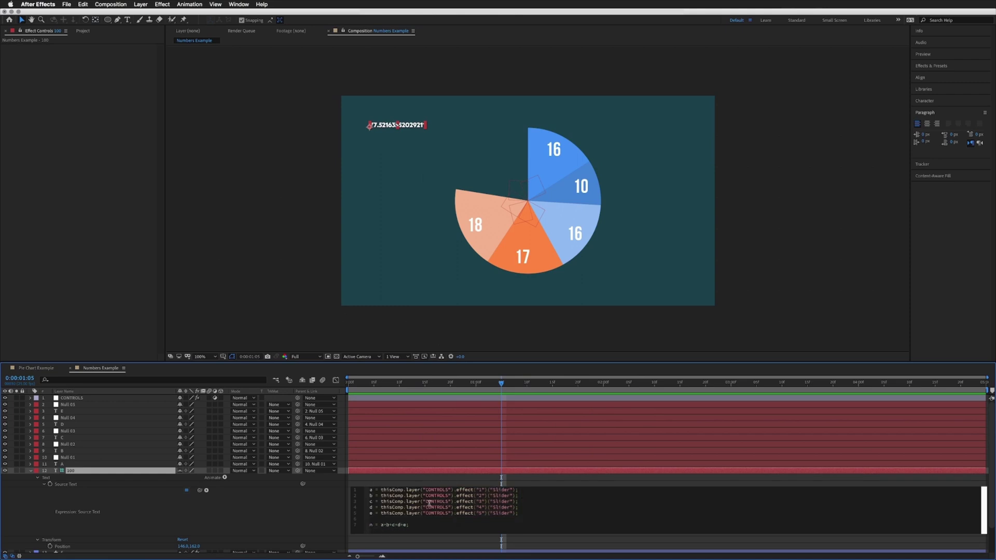
drag(379, 525, 392, 525)
Add a Math.round(n) line to the end of the 100 text layer's Source Text expression.
click(414, 525)
text(Math.round(n)
click(377, 481)
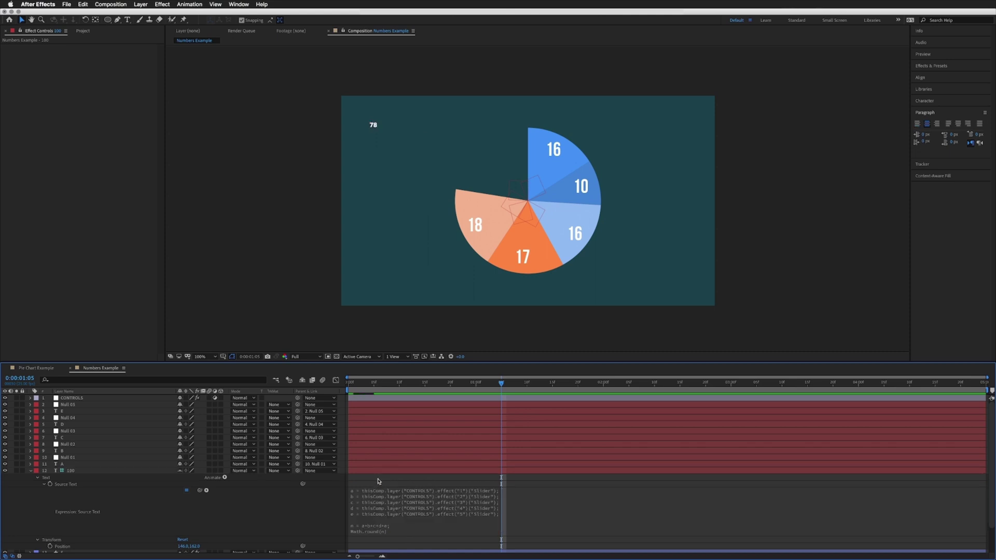
Scrub and preview the animation from the start to check the rounded total and slice labels.
click(460, 383)
drag(452, 385, 511, 384)
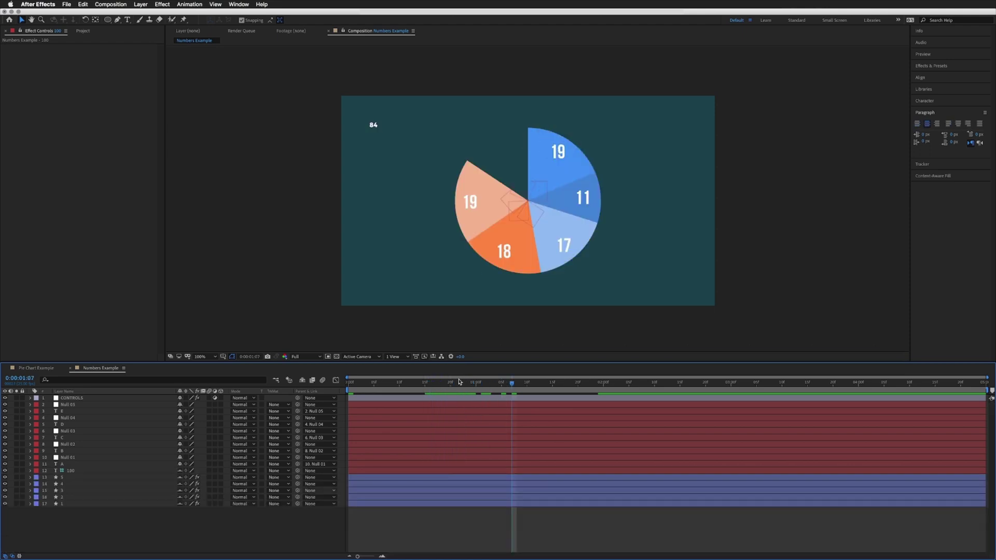
key(Home)
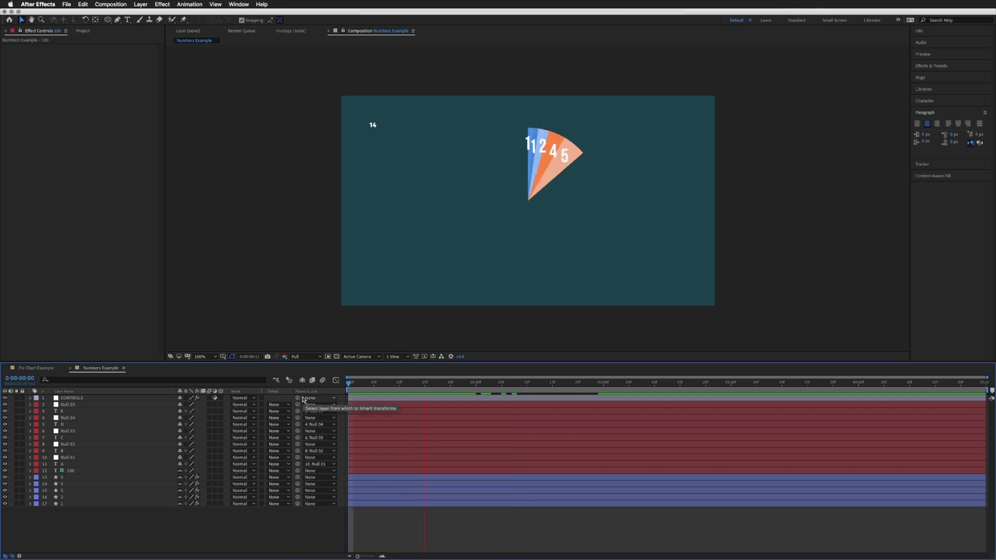
key(space)
drag(493, 383, 603, 381)
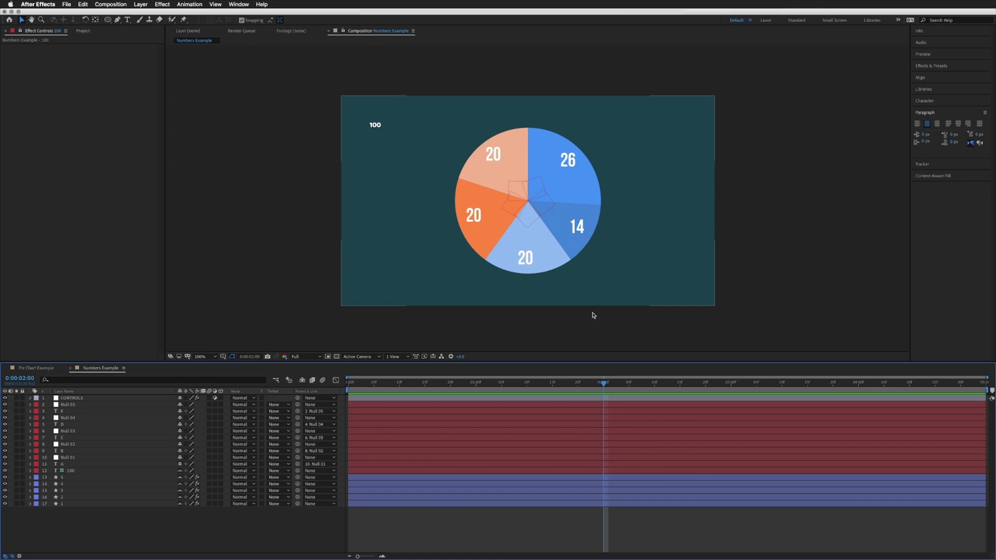
mouse_move(603, 383)
mouse_down()
mouse_move(466, 384)
mouse_move(589, 389)
mouse_move(610, 379)
mouse_up()
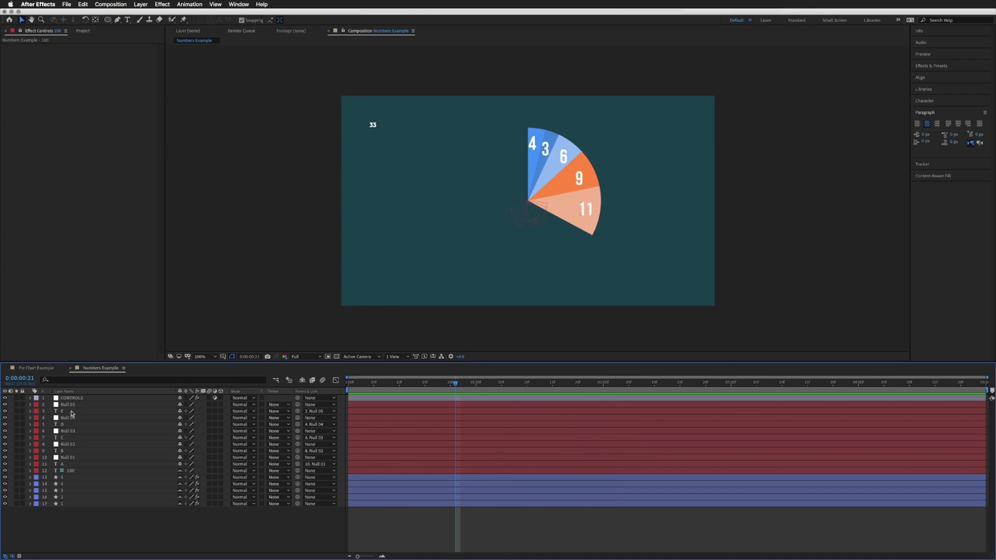
Keyframe the Opacity of text layers A to E from 0% at 0:00:00:00 to 100% at 0:00:00:12.
click(71, 411)
super+click(70, 424)
super+click(70, 437)
super+click(70, 451)
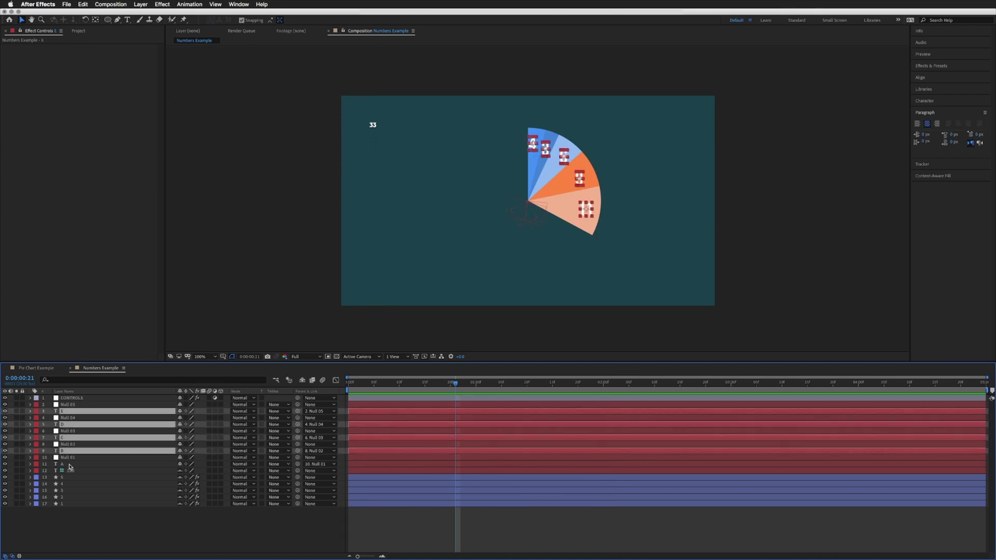
super+click(70, 464)
key(t)
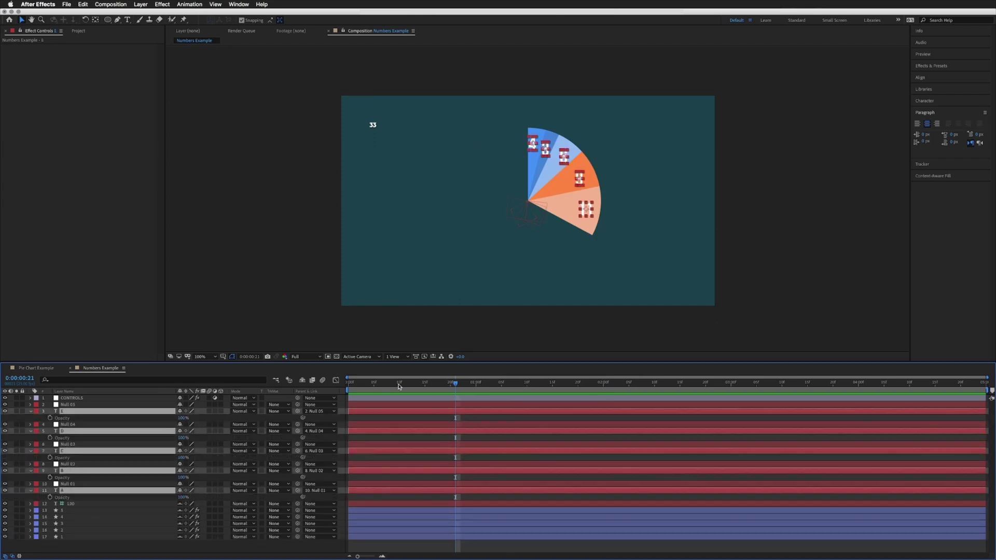
key(j)
click(50, 417)
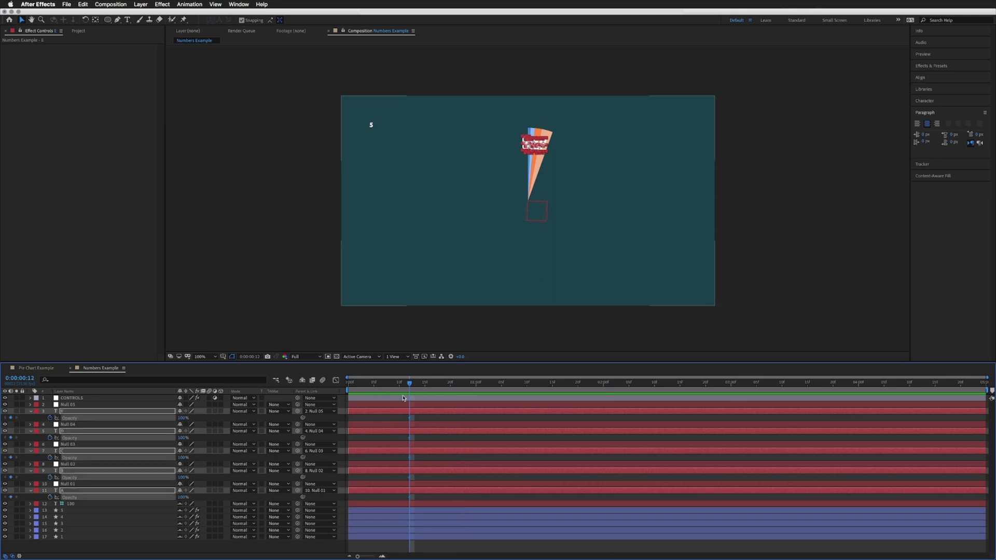
drag(356, 385, 314, 387)
drag(183, 418, 56, 442)
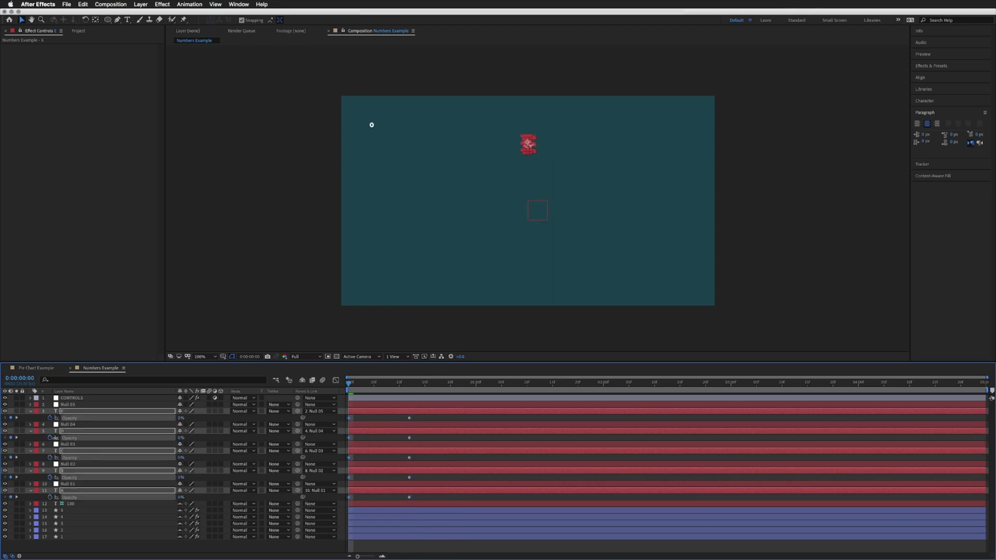
Apply Easy Ease to all Opacity keyframes of text layers A to E.
drag(424, 415, 335, 501)
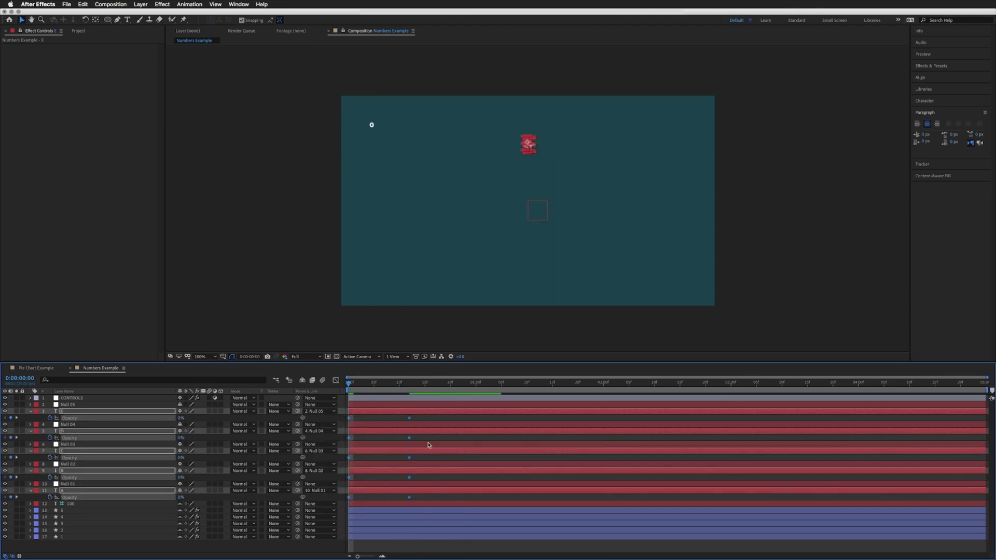
right_click(409, 418)
mouse_move(467, 507)
click(522, 507)
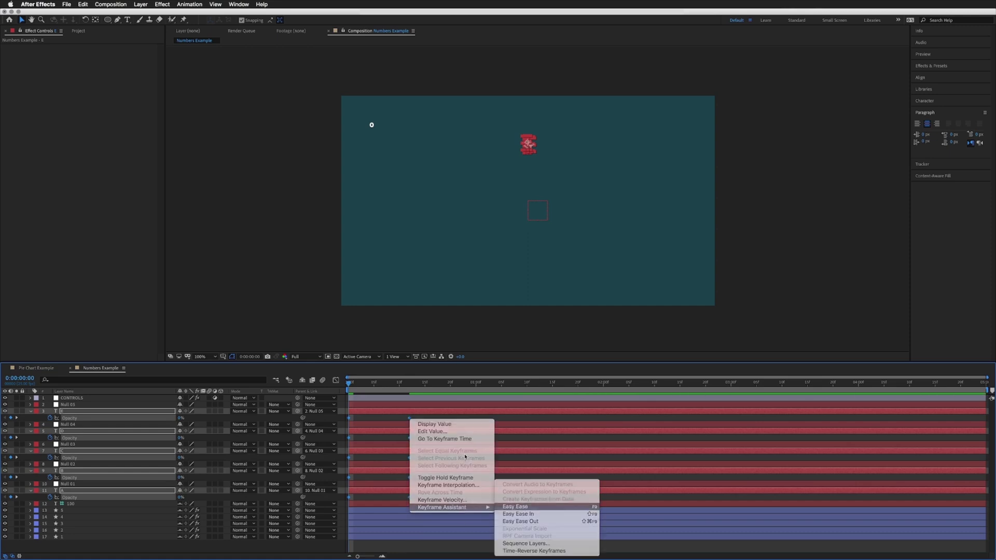
click(396, 418)
Preview the label fade-in from the start of the timeline.
key(space)
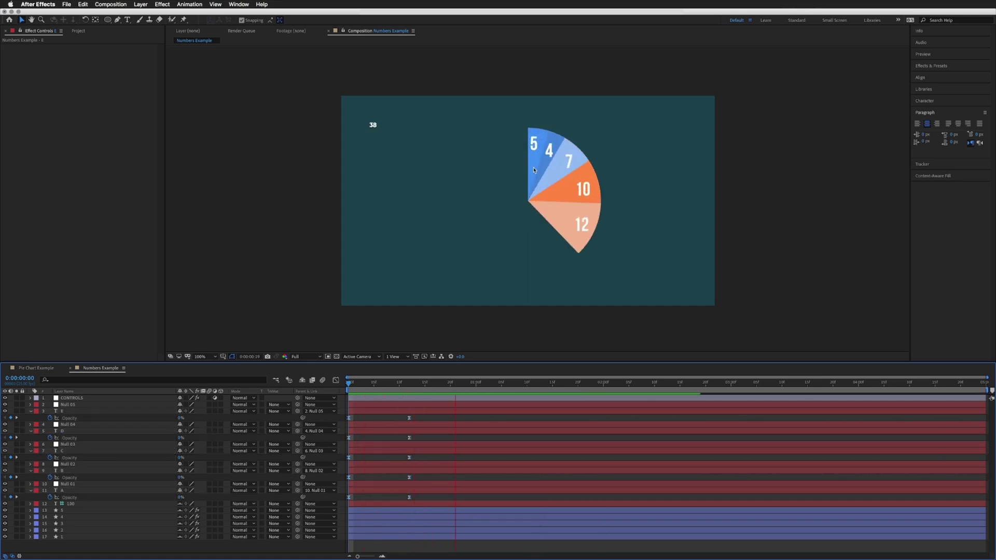
key(space)
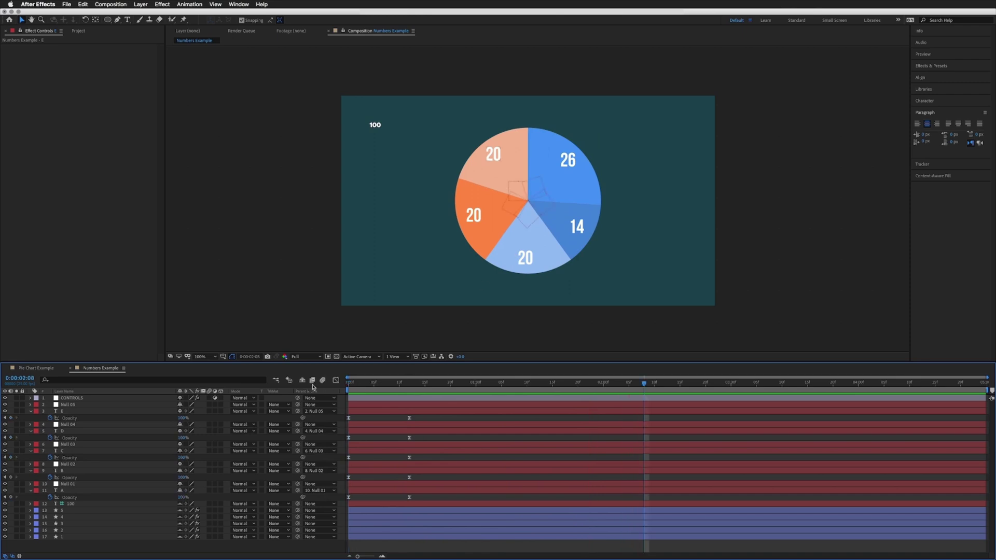
key(Home)
key(space)
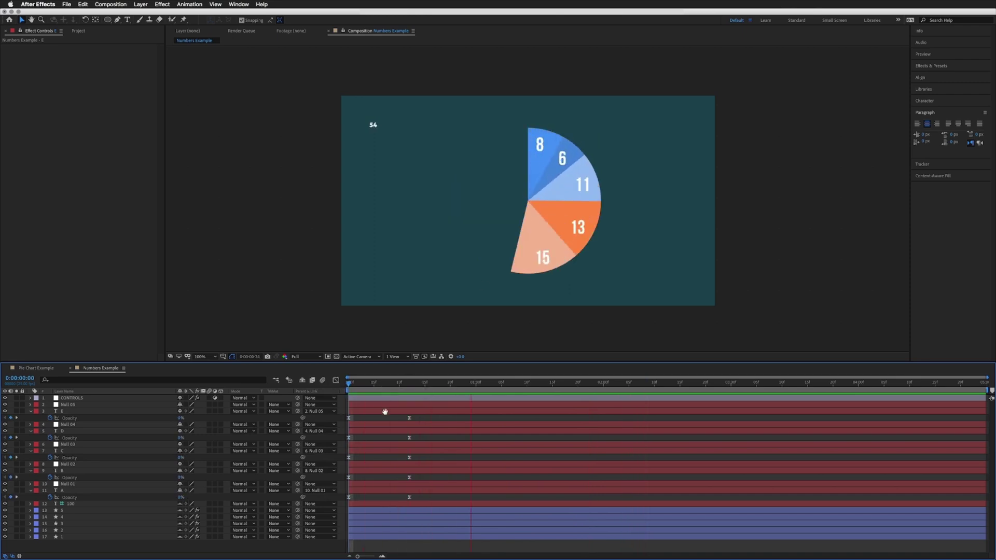
Move all the labels' Opacity keyframes so the fade starts at about 0:00:00:11, and preview the animation.
drag(422, 415, 345, 509)
drag(348, 418, 405, 420)
key(space)
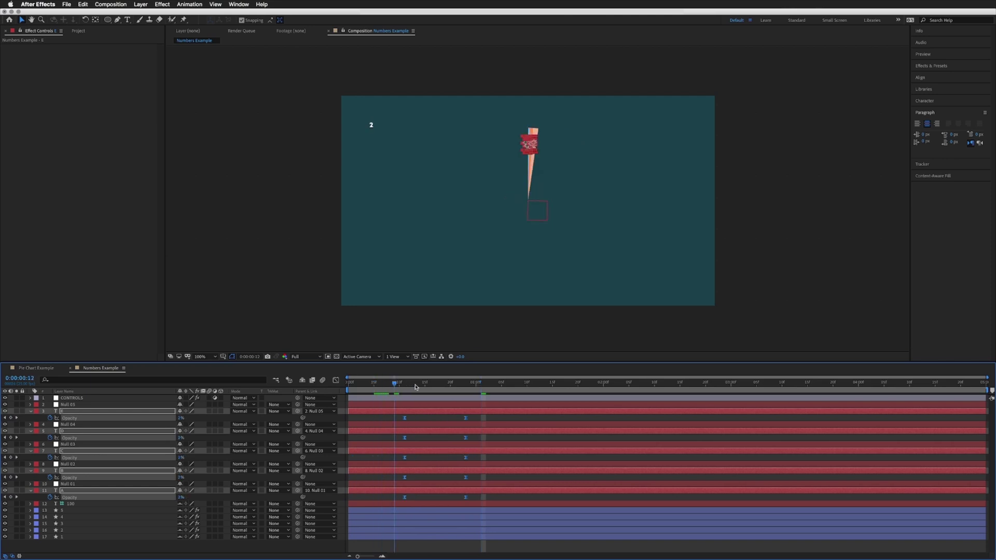
click(386, 416)
key(space)
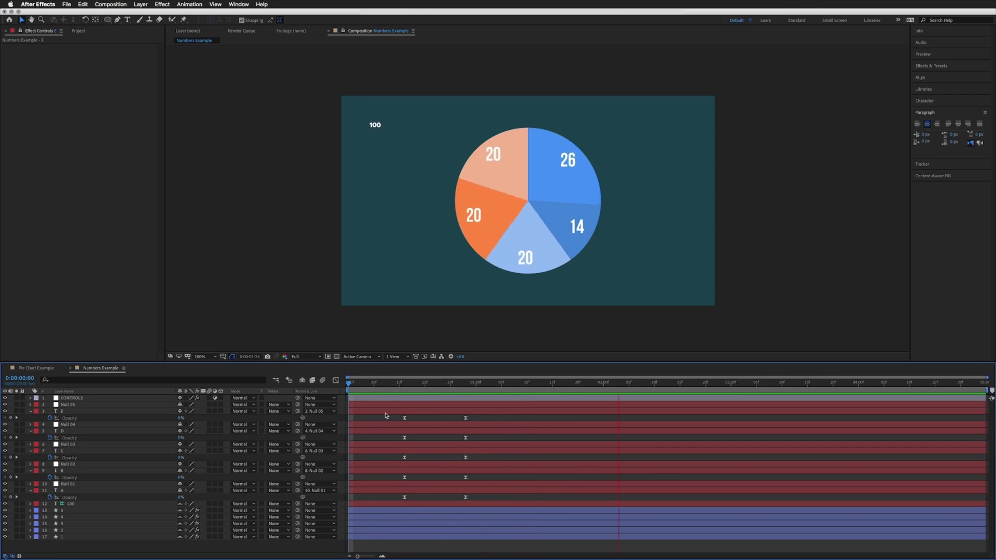
key(space)
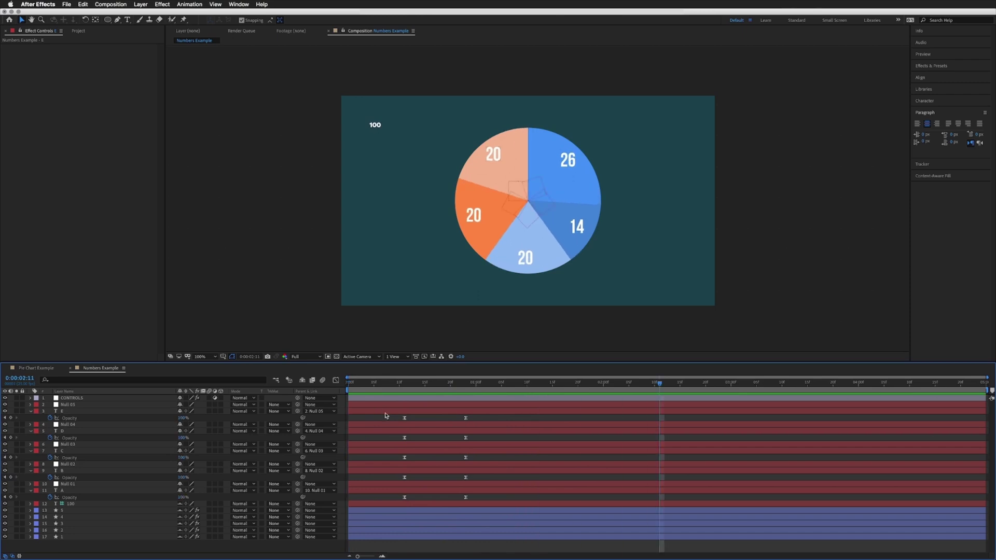